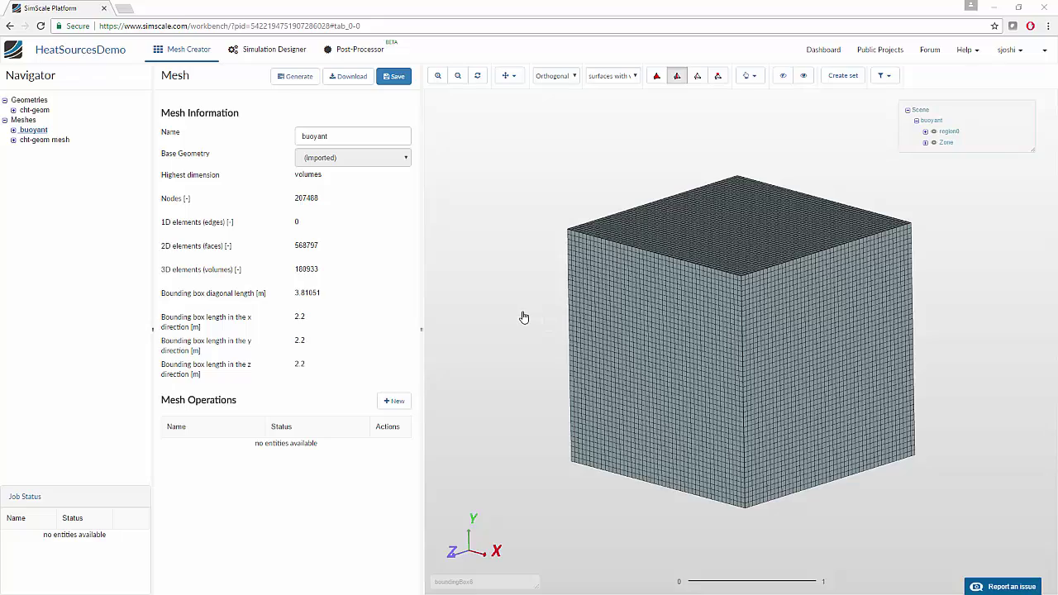
Hide the top and the two front outer faces of the buoyant mesh to view the inner zone.
left_click_drag(517, 314, 772, 357)
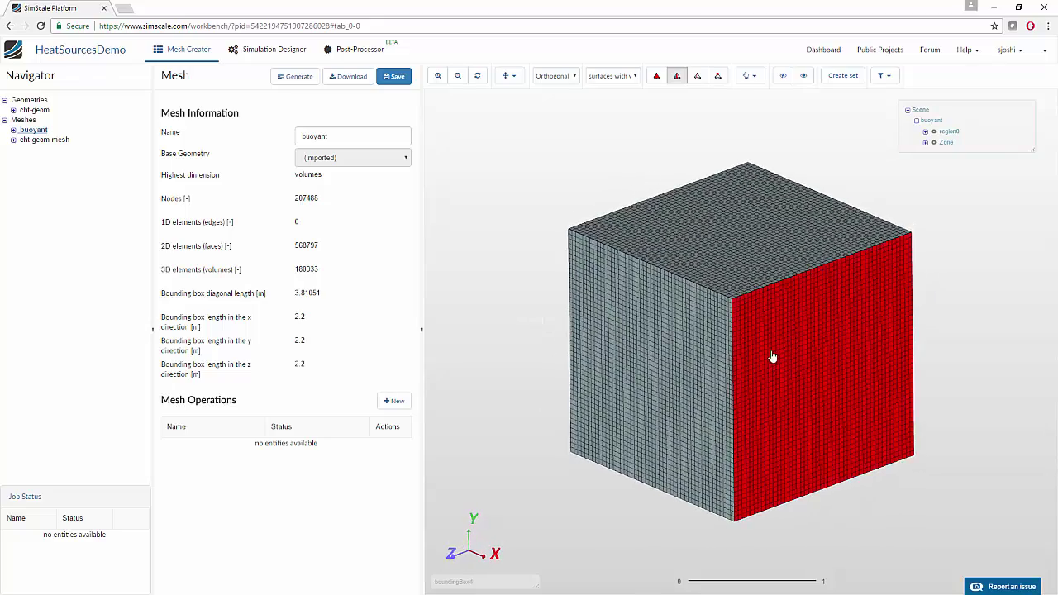
left_click(713, 372)
left_click(739, 274)
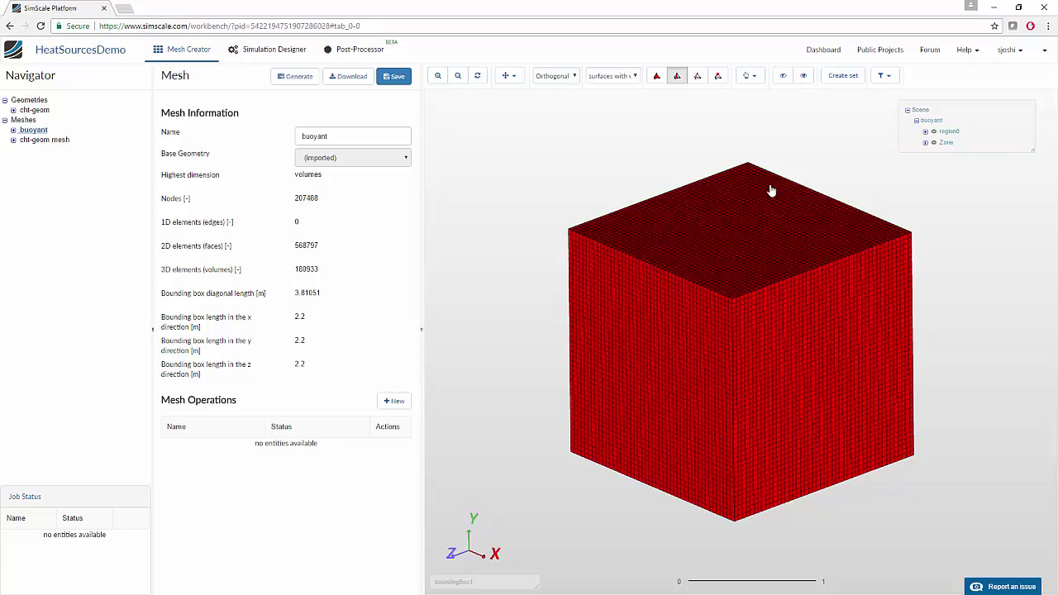
left_click(783, 76)
left_click_drag(746, 377, 768, 373)
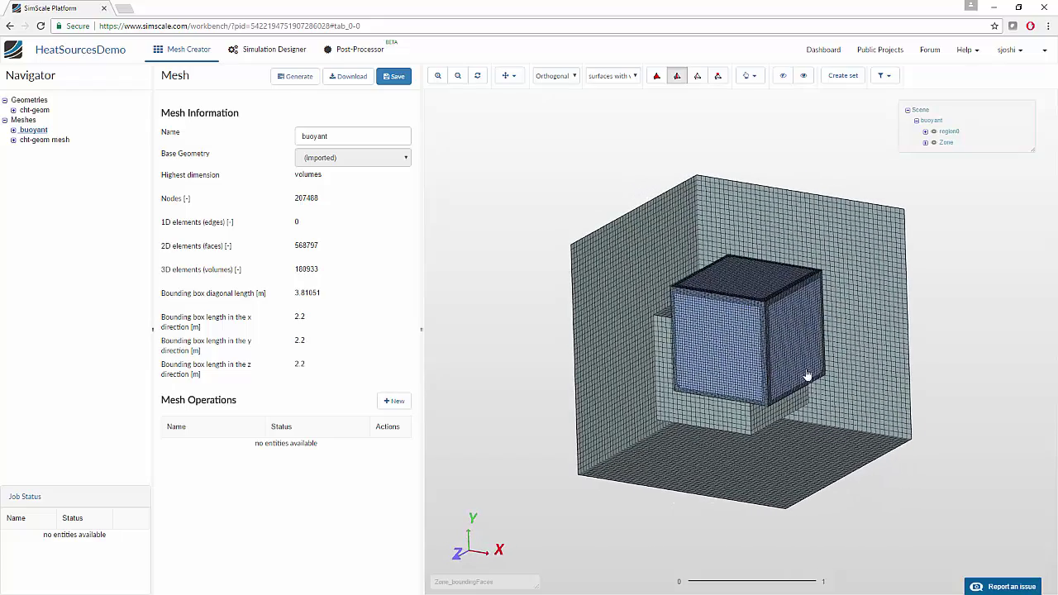
Hide the inner Zone's bounding faces in the buoyant mesh to view what lies behind them.
left_click(800, 354)
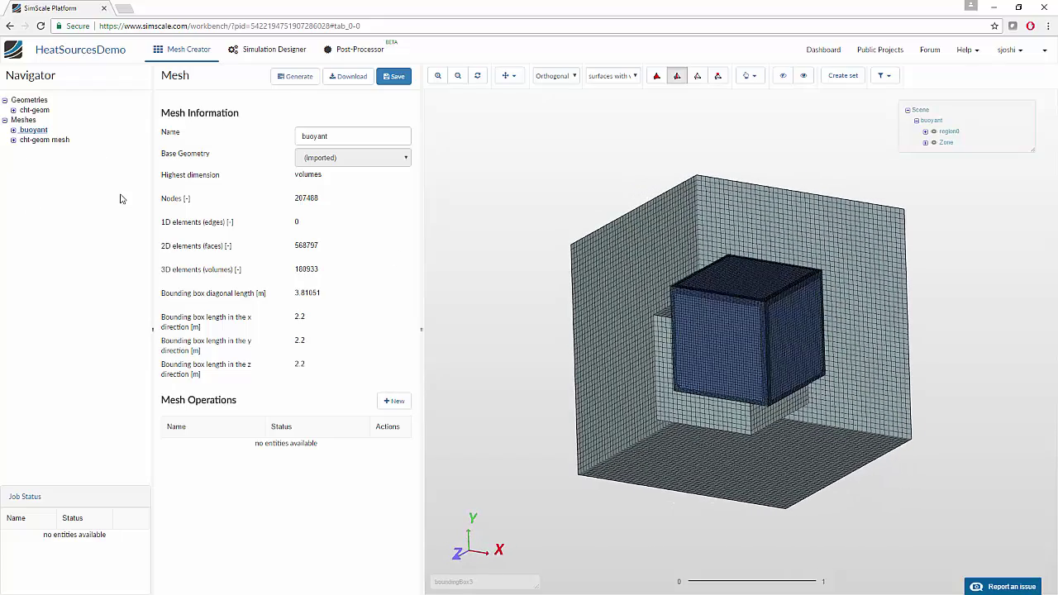
left_click(736, 376)
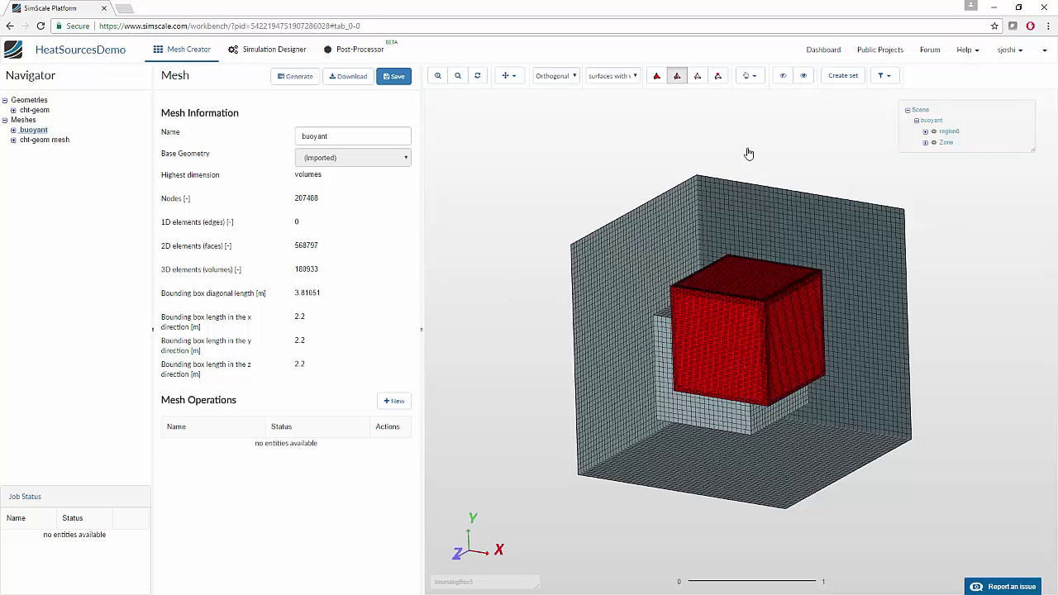
left_click(784, 79)
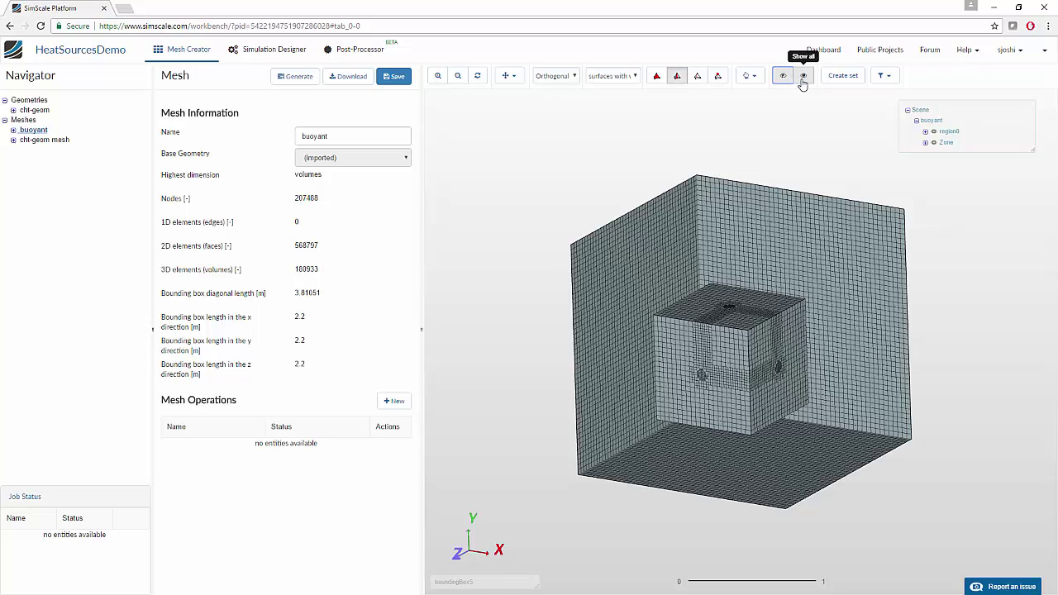
Open cht-geom mesh and hide the box's top and two front faces to inspect the coil inside.
left_click(46, 141)
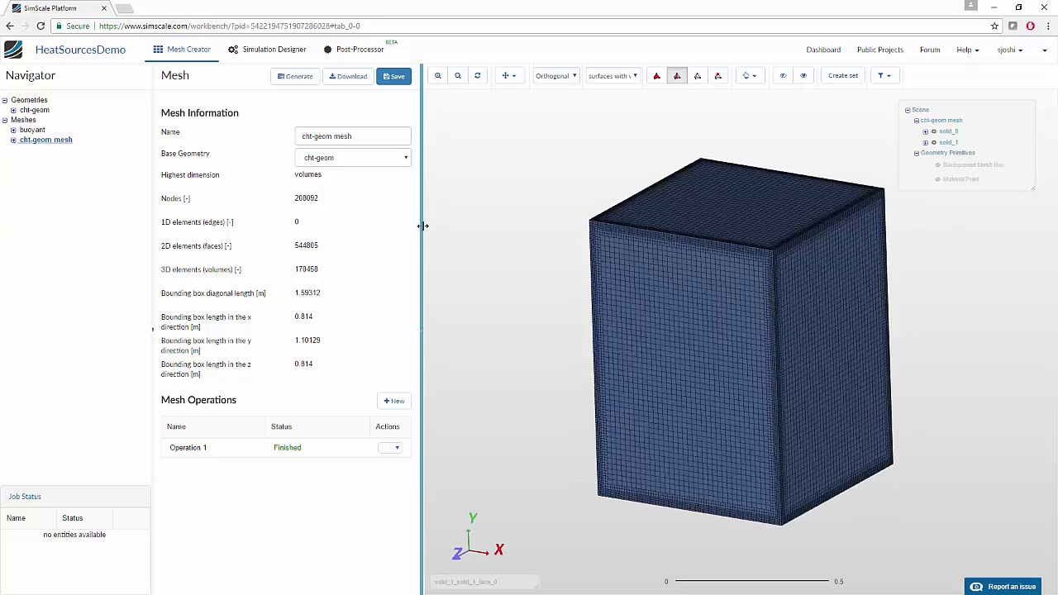
left_click(728, 242)
left_click(780, 281)
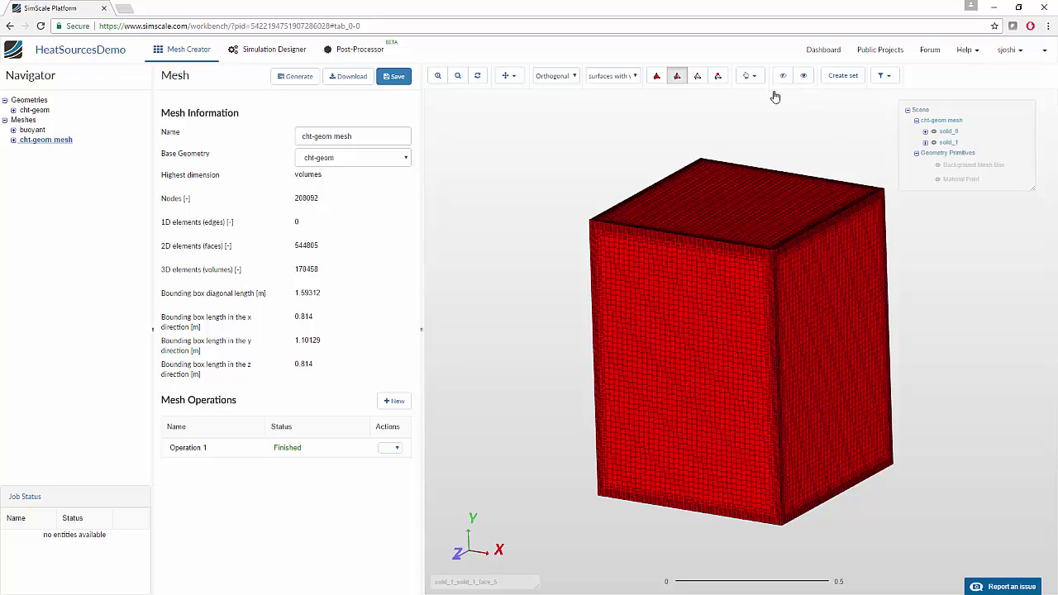
left_click(783, 75)
left_click_drag(765, 314, 890, 350)
scroll(778, 339, "up", 5)
left_click(888, 349)
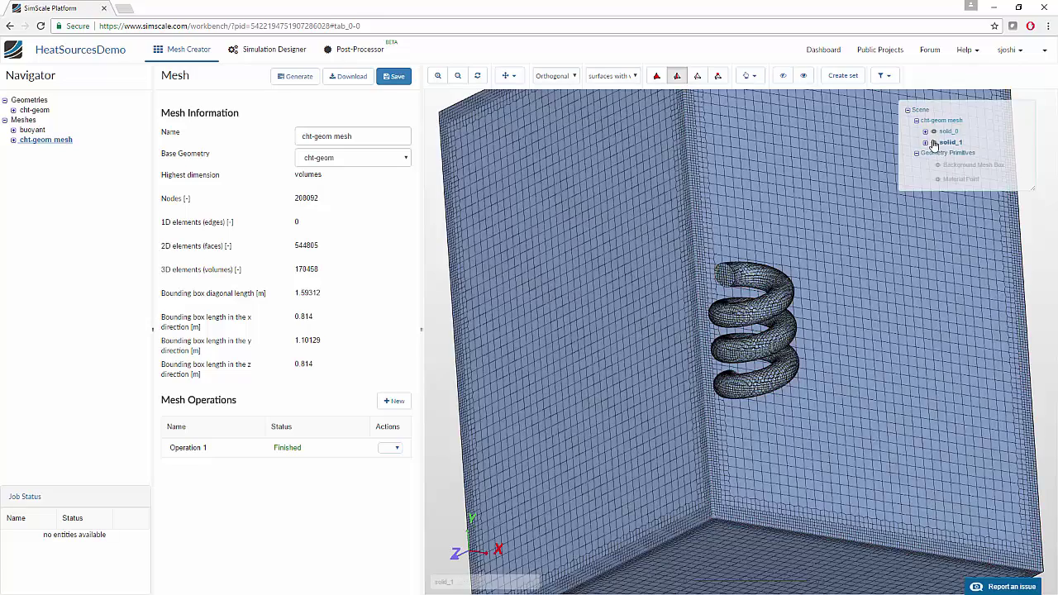
Hide and show solid_1 and solid_0 of cht-geom mesh in turn, ending with both visible.
left_click(933, 142)
left_click(933, 142)
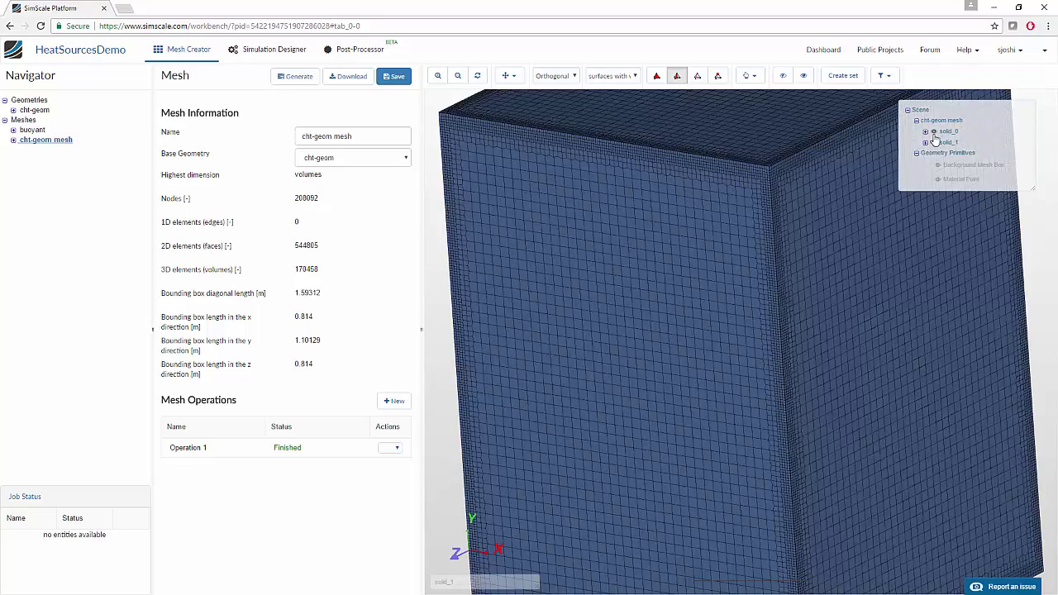
left_click(934, 131)
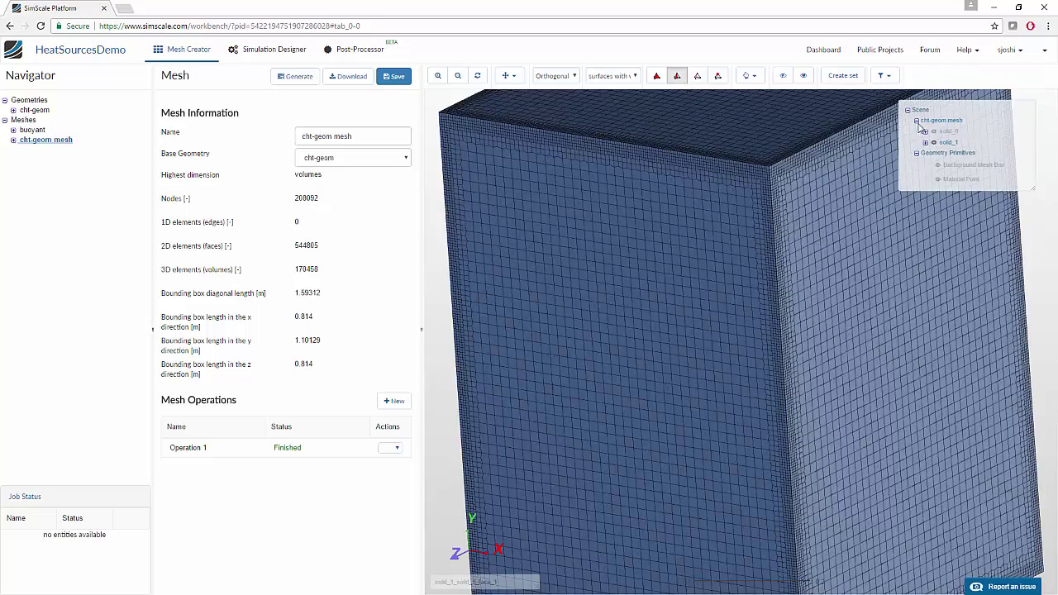
left_click(934, 132)
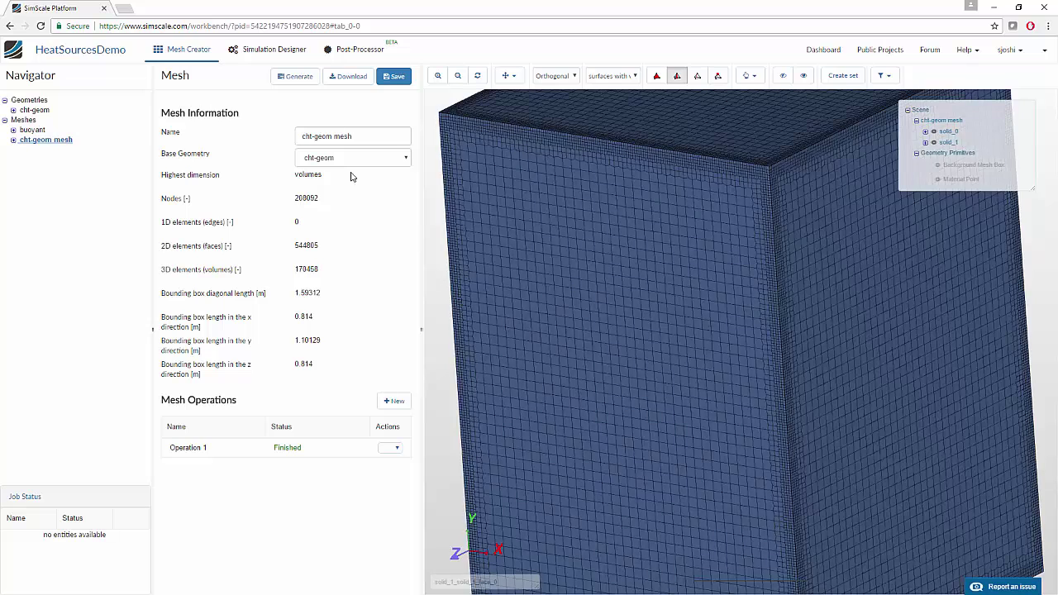
In the Simulation Designer, review the buoyant simulation's analysis type, domain, gravity and Air material.
left_click(283, 53)
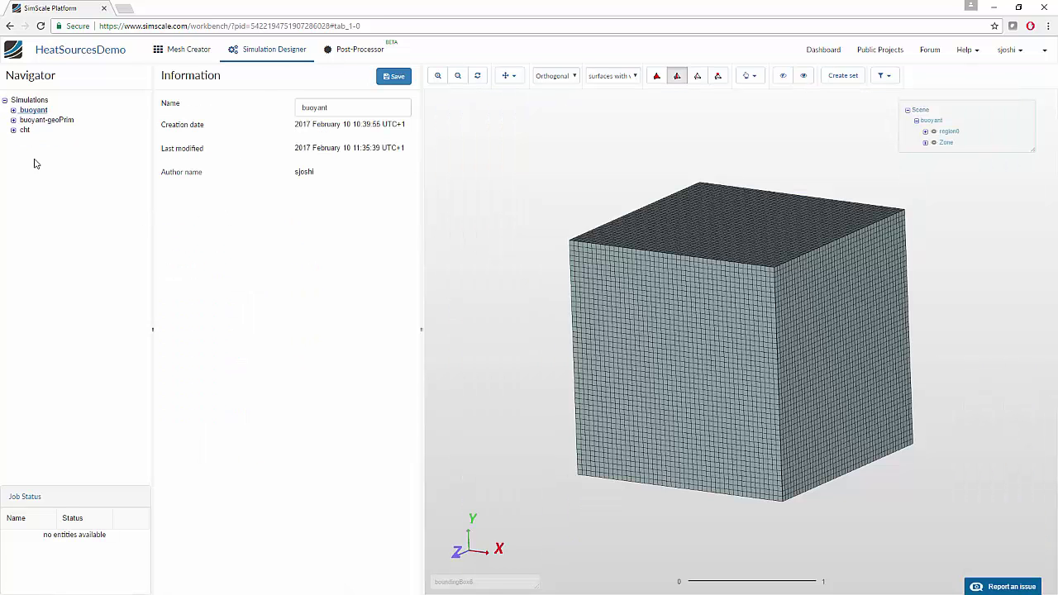
left_click(13, 110)
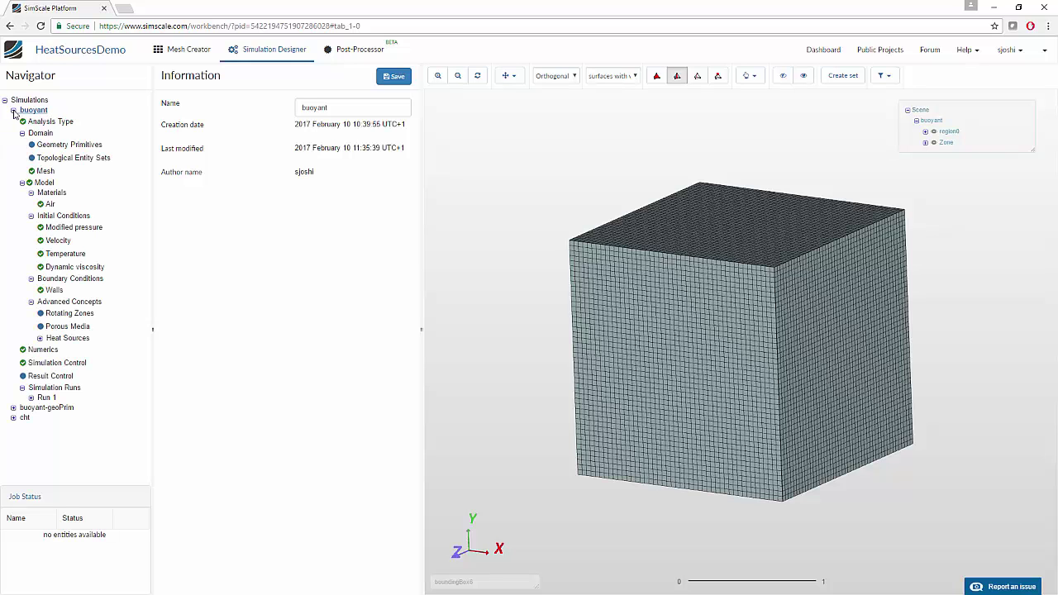
left_click(42, 122)
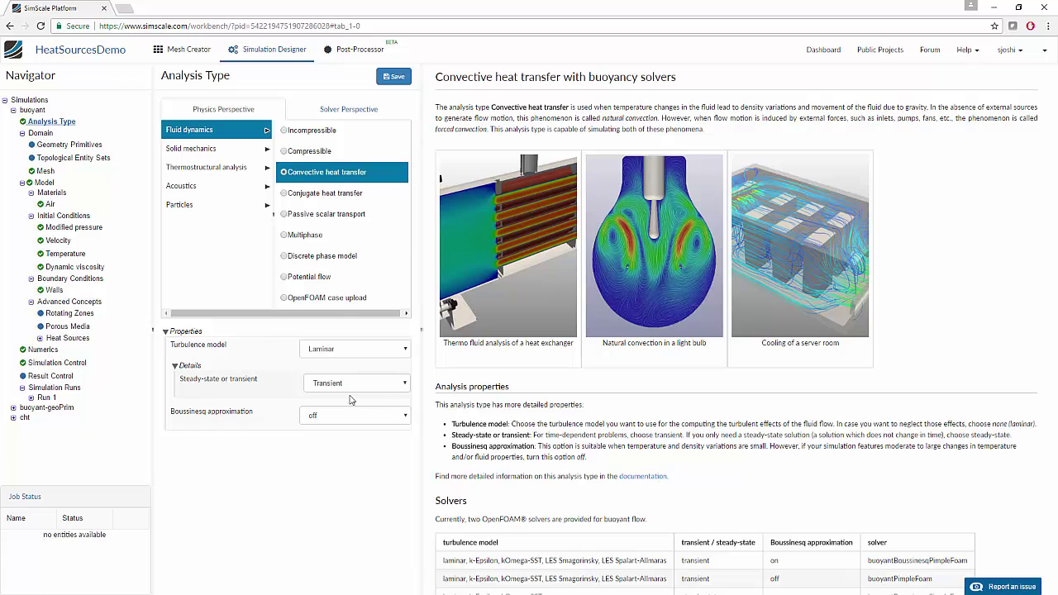
left_click(41, 133)
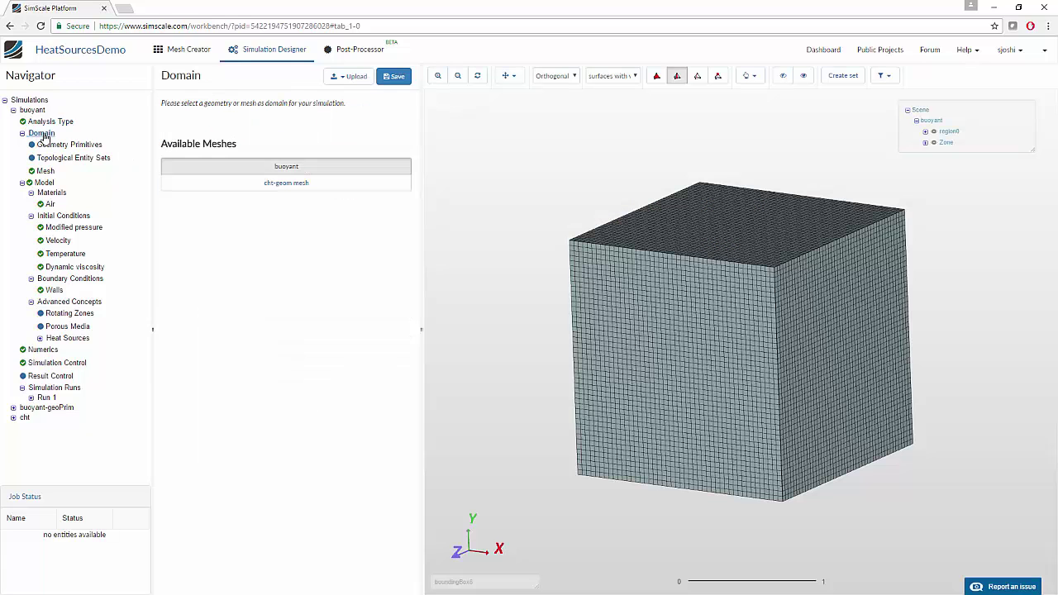
left_click(45, 182)
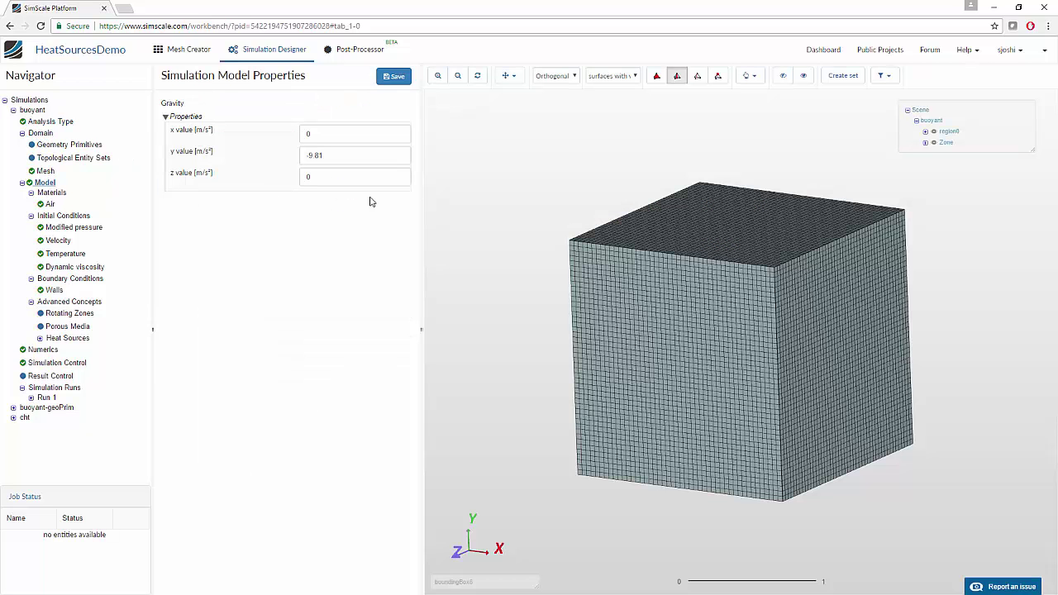
left_click(50, 204)
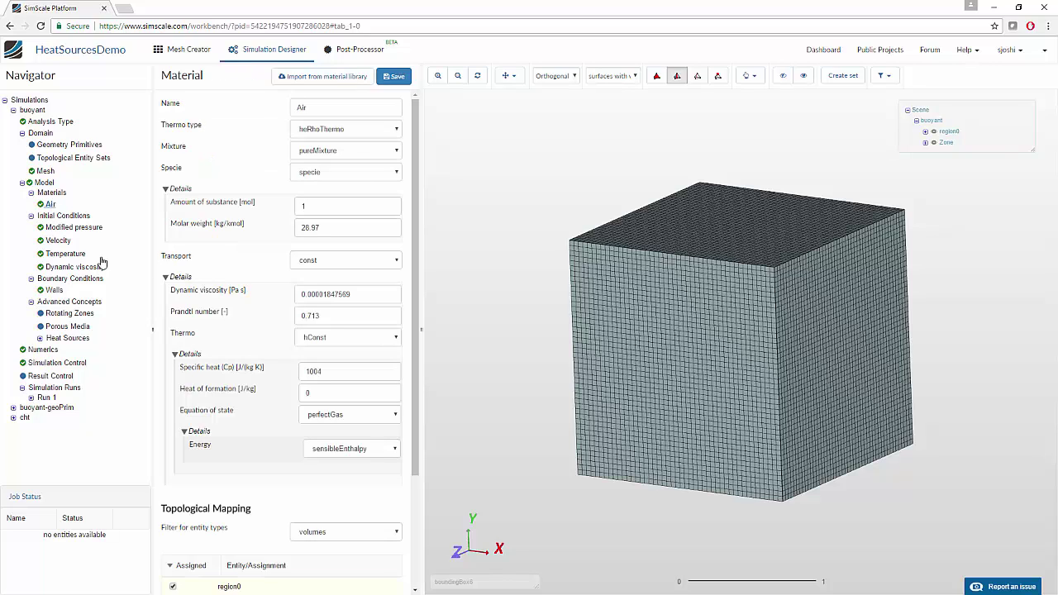
Review the initial conditions for modified pressure, velocity, temperature and dynamic viscosity.
left_click(91, 235)
left_click(70, 241)
left_click(74, 256)
left_click(78, 267)
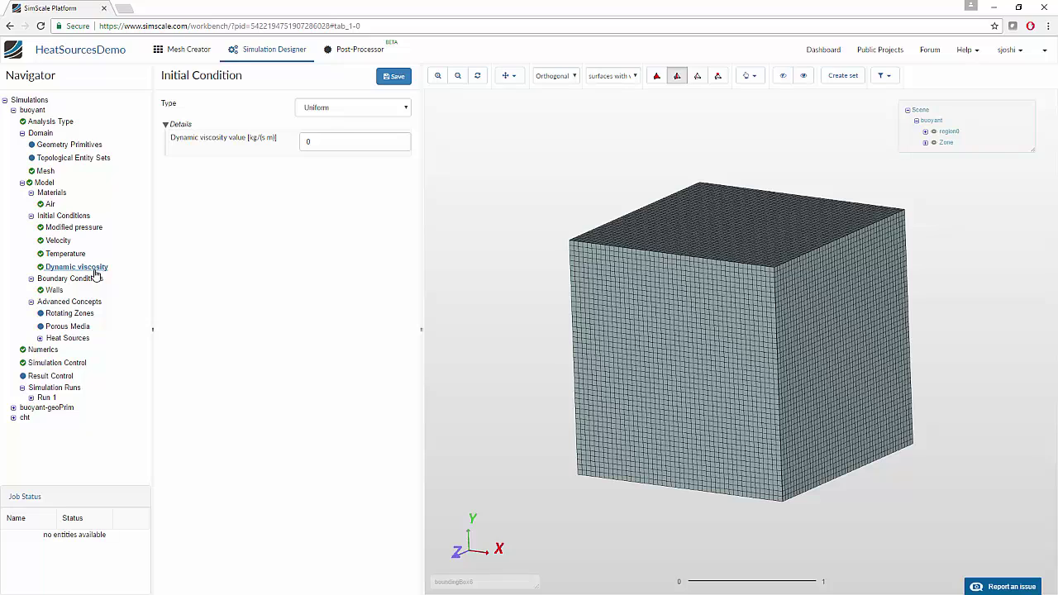
Compare the Walls boundary condition's temperature with the initial temperature condition.
left_click(56, 291)
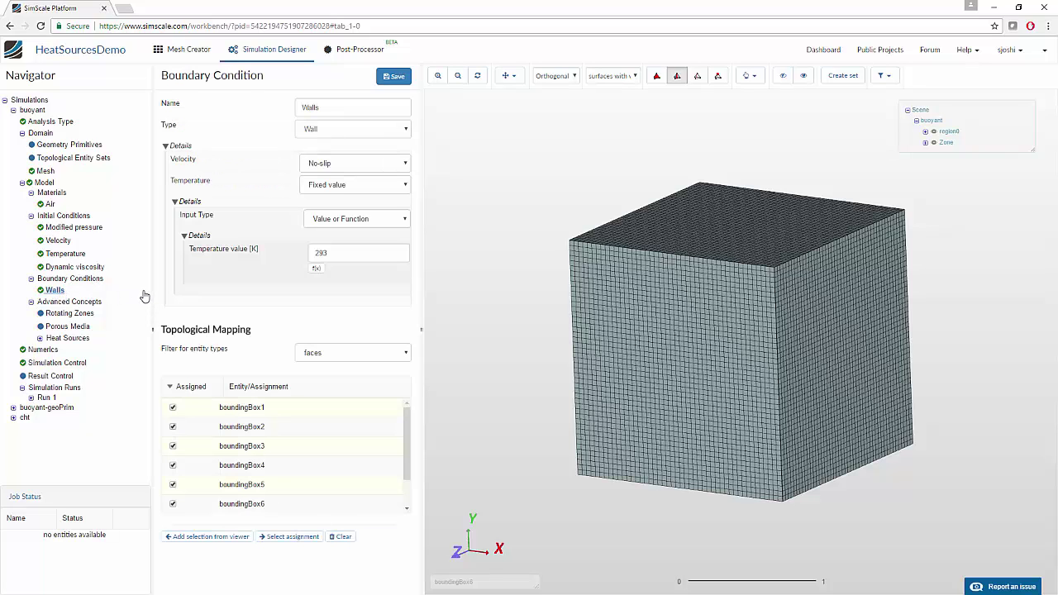
left_click(78, 258)
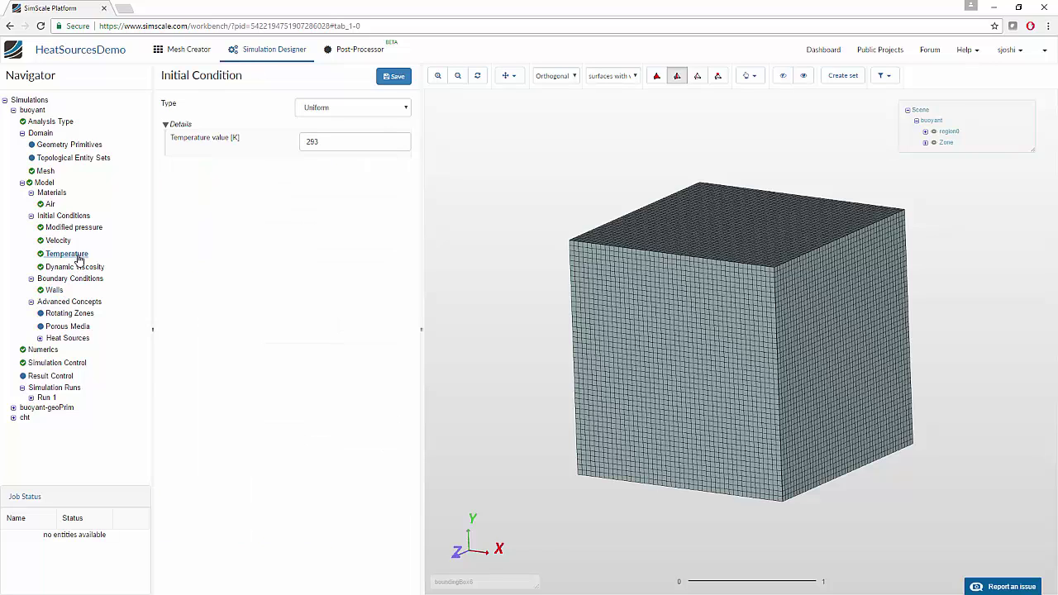
left_click(58, 293)
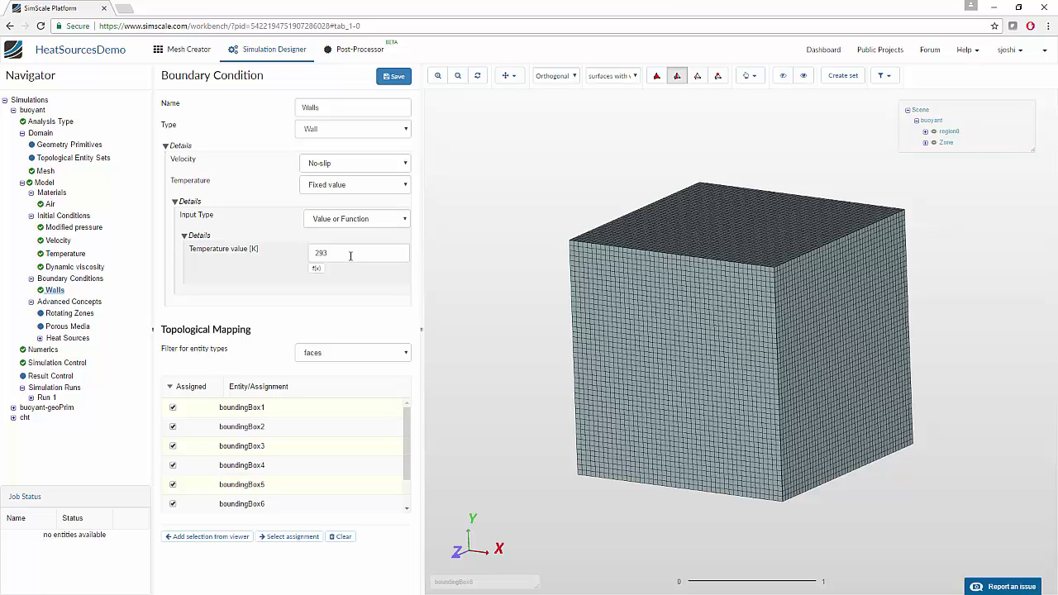
Add a second heat source under Advanced Concepts and set its type to Volumetric heat source.
left_click(34, 303)
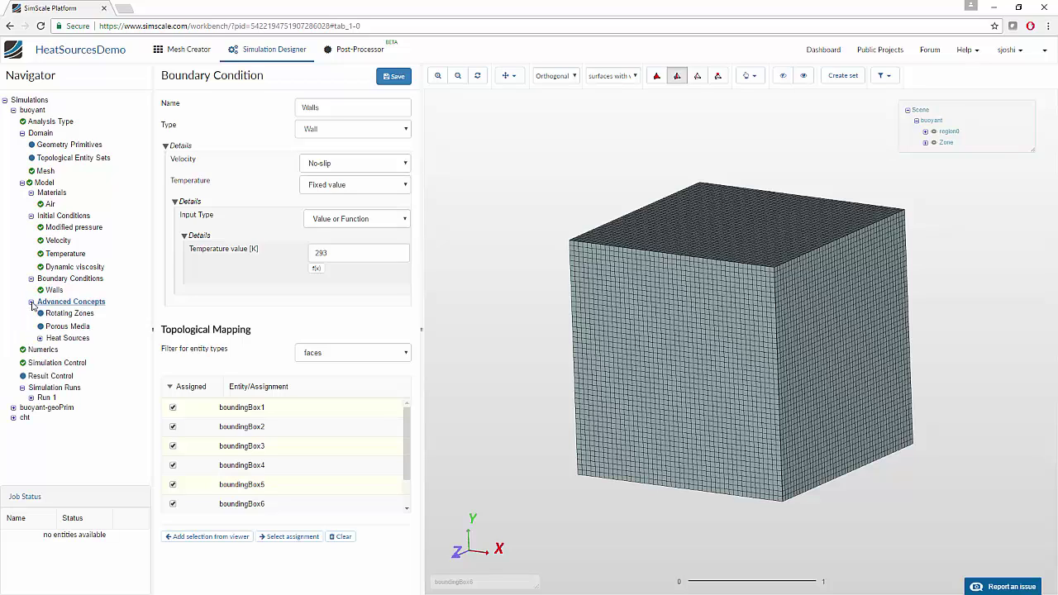
left_click(71, 339)
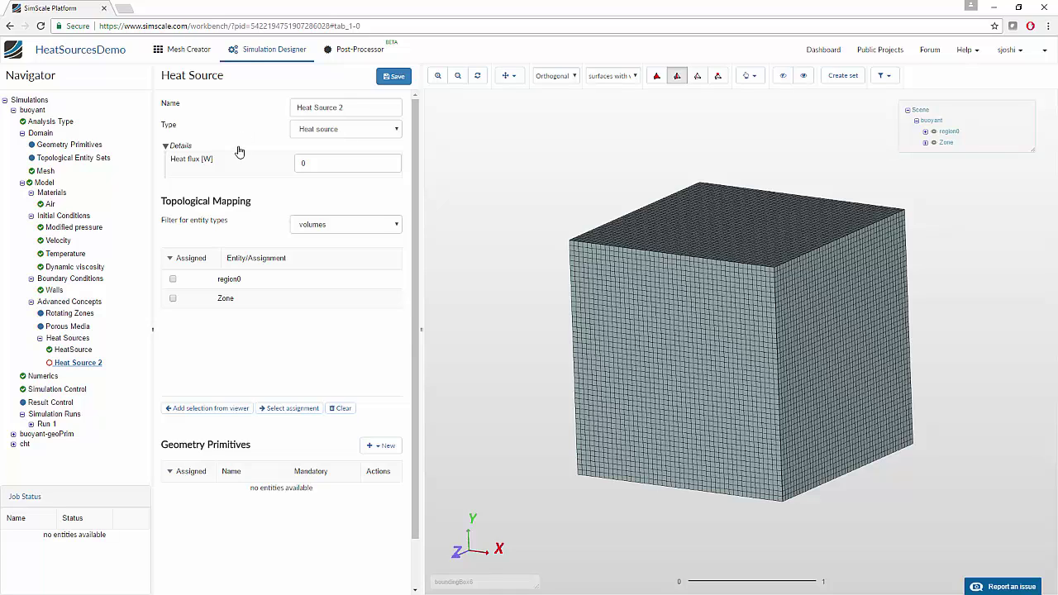
left_click(372, 135)
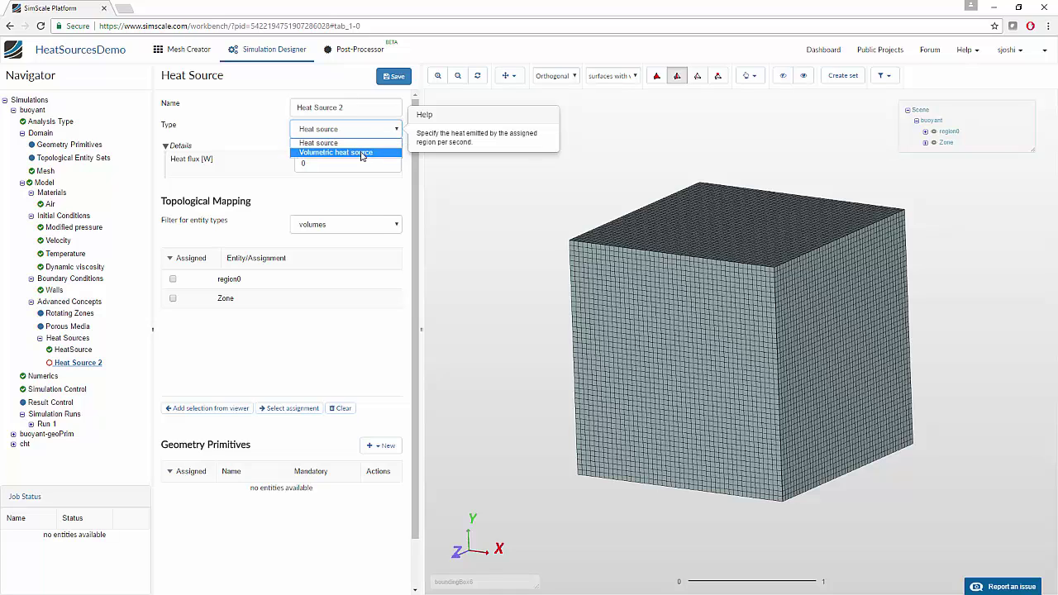
left_click(361, 153)
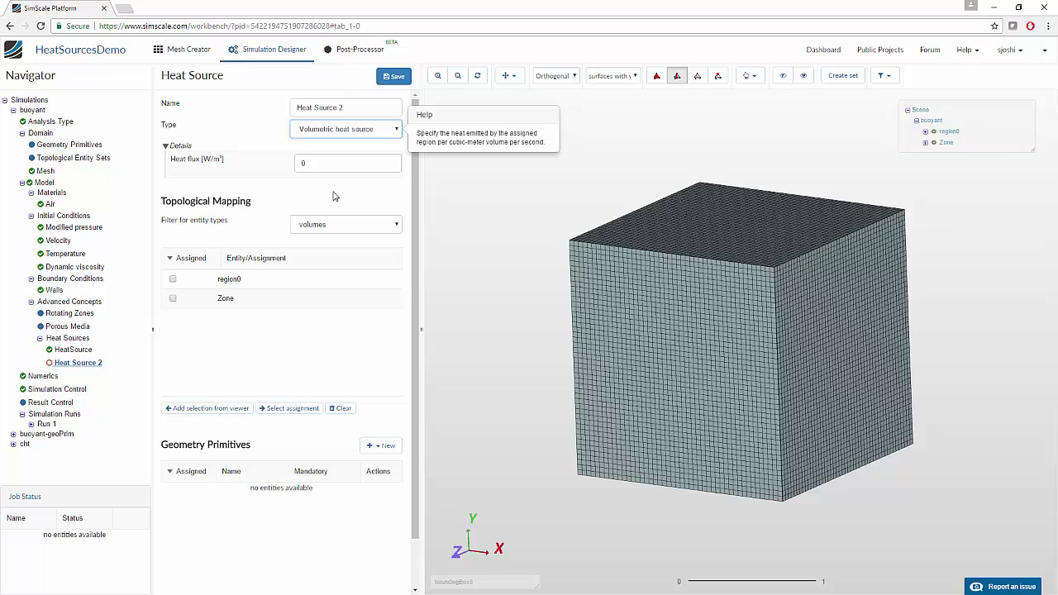
left_click(345, 164)
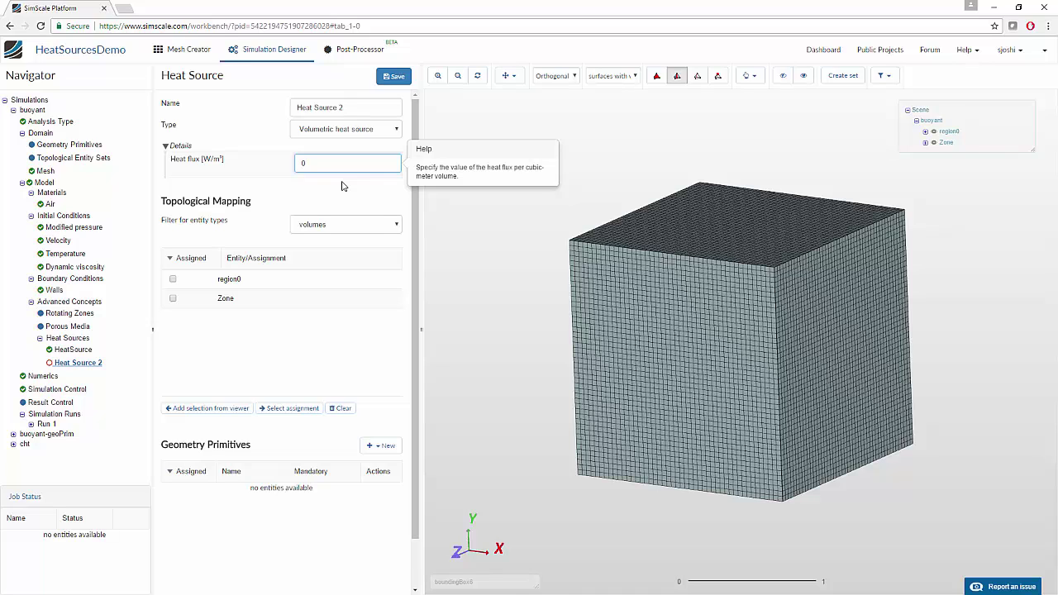
Switch the new heat source's type to Heat source and back to Volumetric heat source to compare them.
left_click(329, 132)
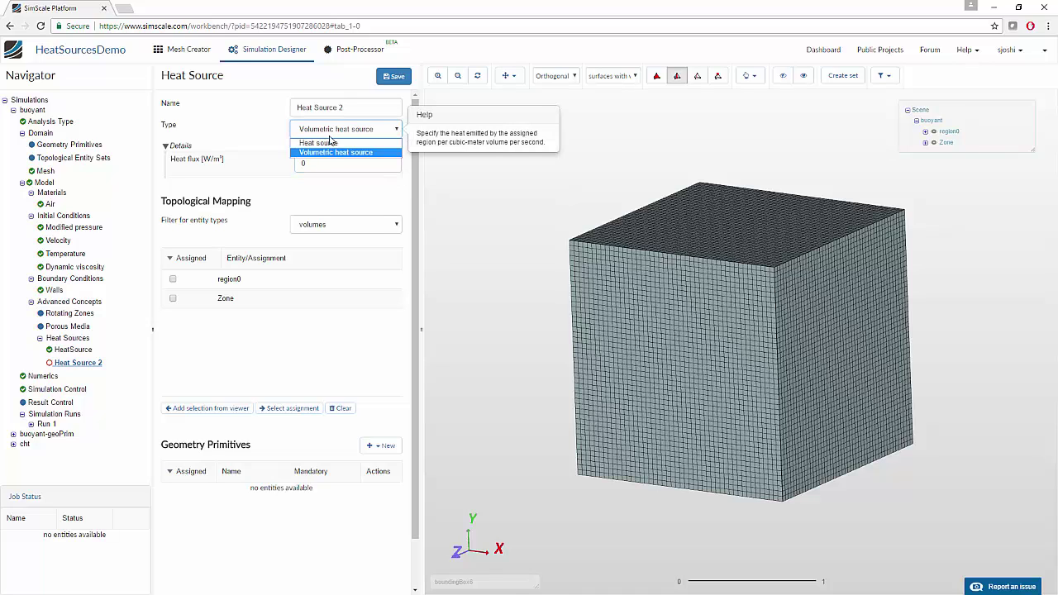
left_click(329, 141)
left_click(329, 132)
left_click(327, 154)
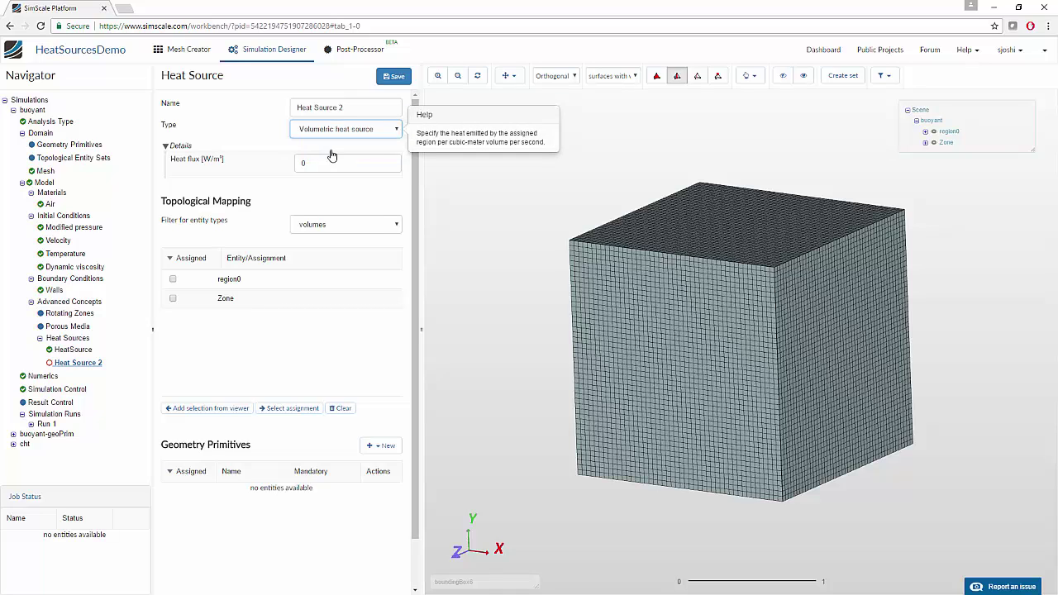
Check the new heat source's geometry primitive assignment and delete that second heat source.
scroll(413, 176, "down", 1)
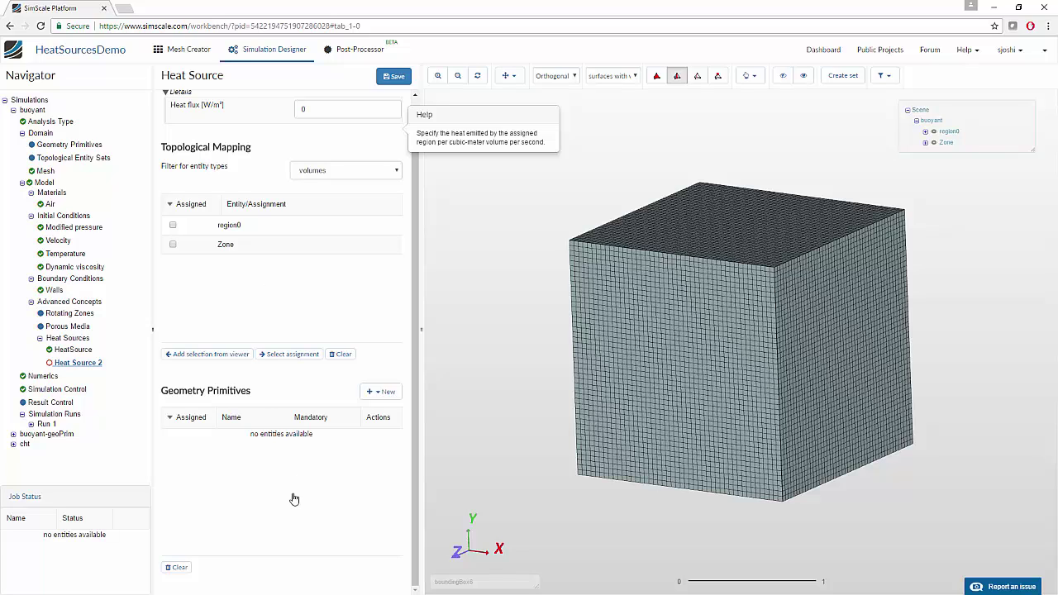
right_click(89, 363)
left_click(105, 381)
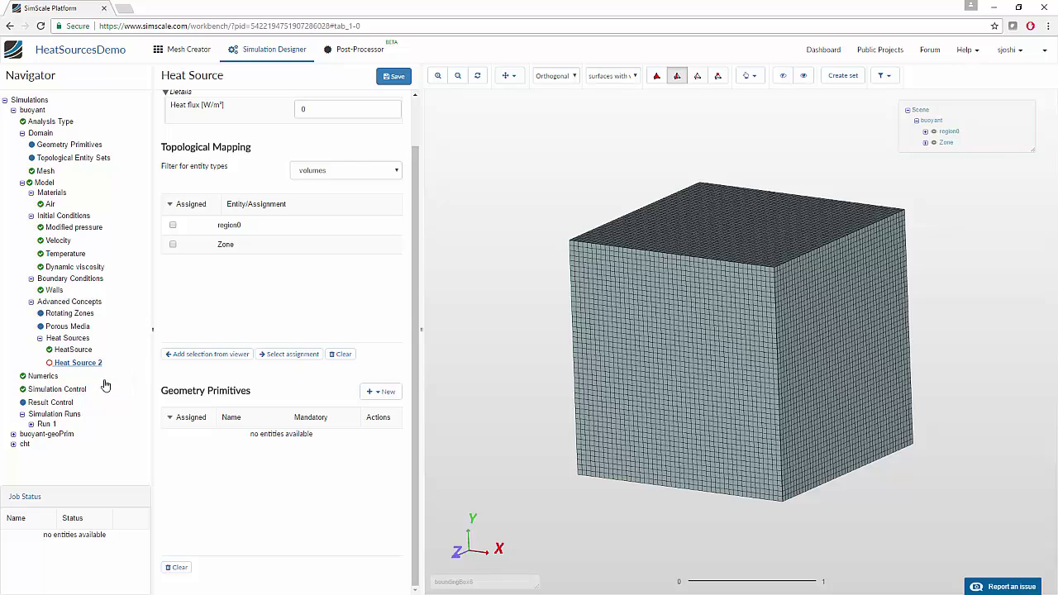
Open the existing HeatSource, review its heat flux and Zone assignment, and hide outer mesh faces to view the Zone.
left_click(81, 351)
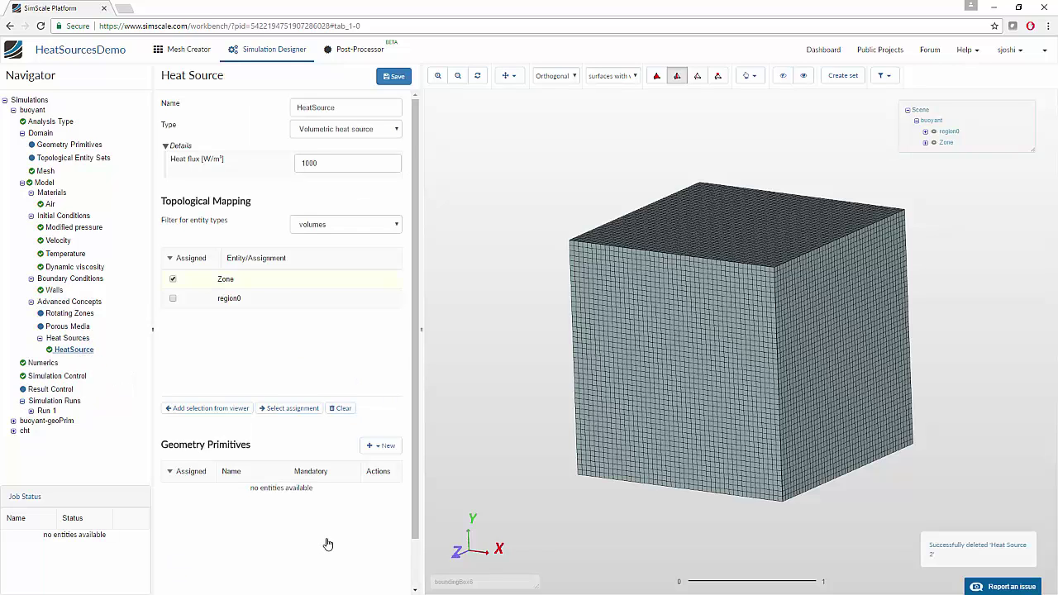
scroll(326, 541, "down", 1)
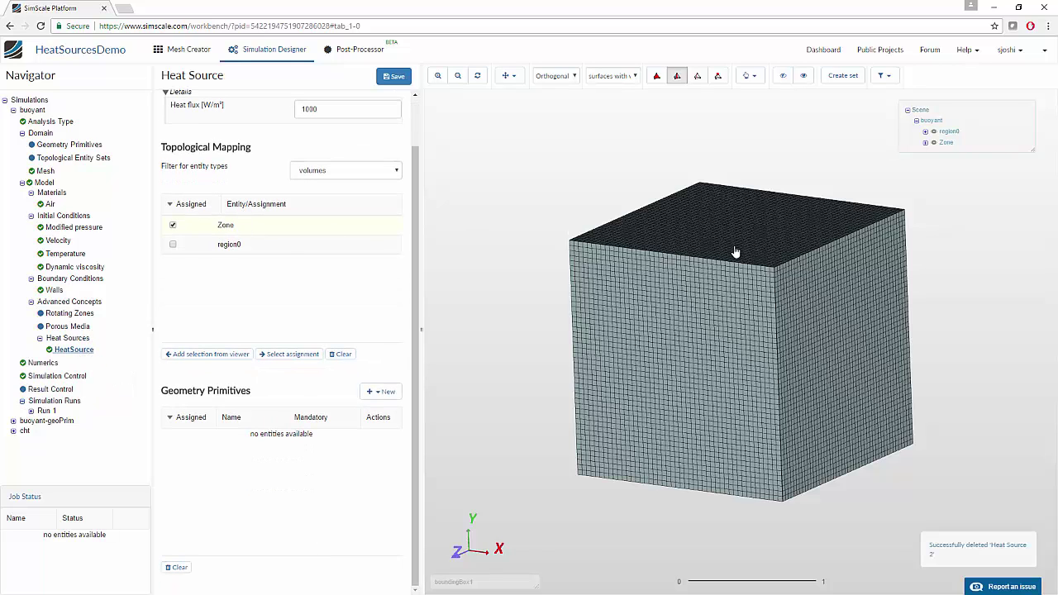
left_click(780, 75)
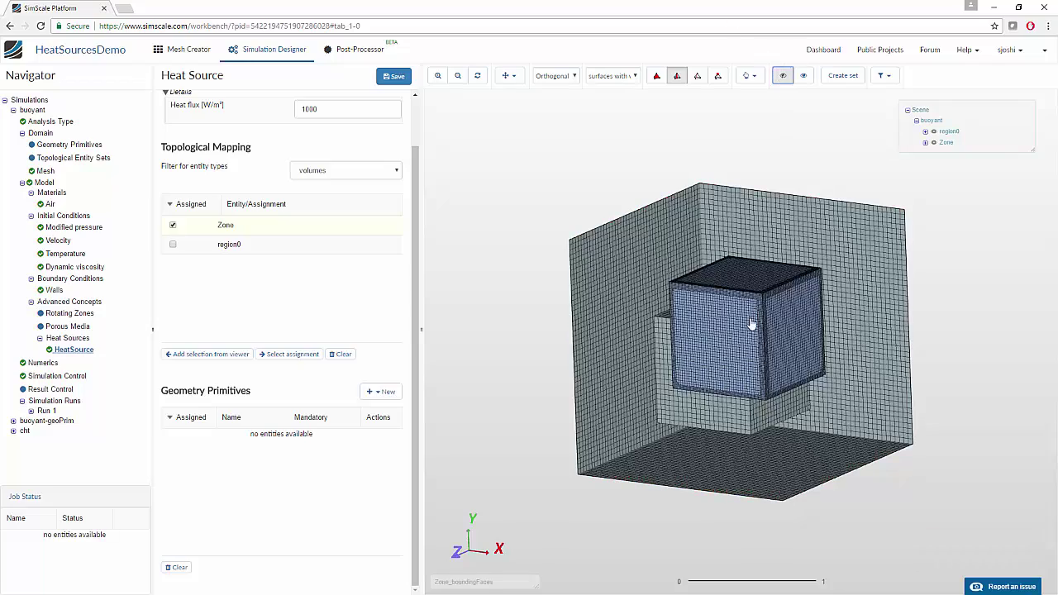
left_click(747, 334)
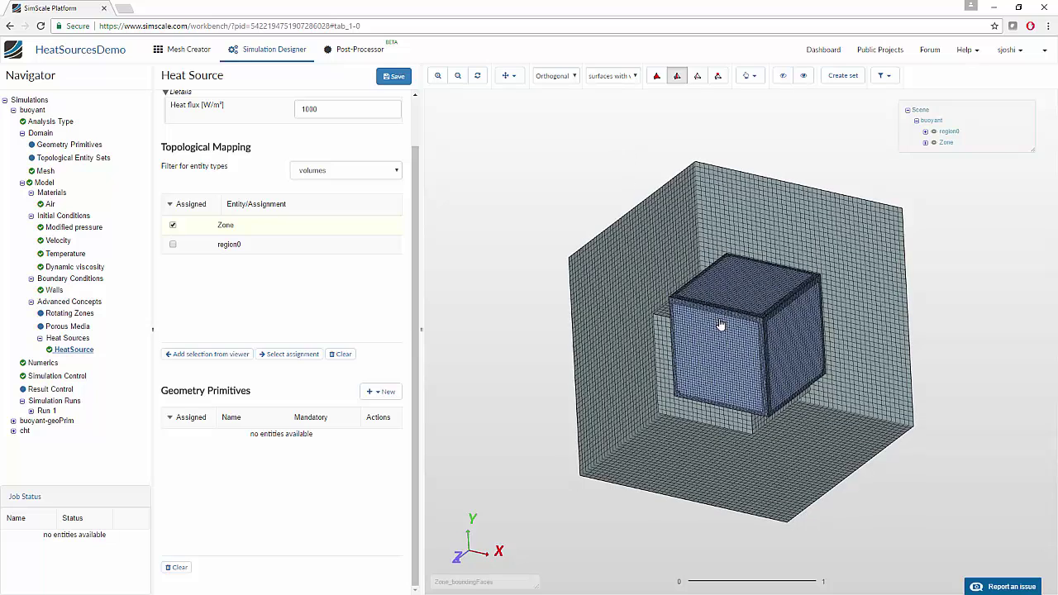
Examine the heat flux value and unit of the volumetric heat source.
scroll(302, 293, "up", 1)
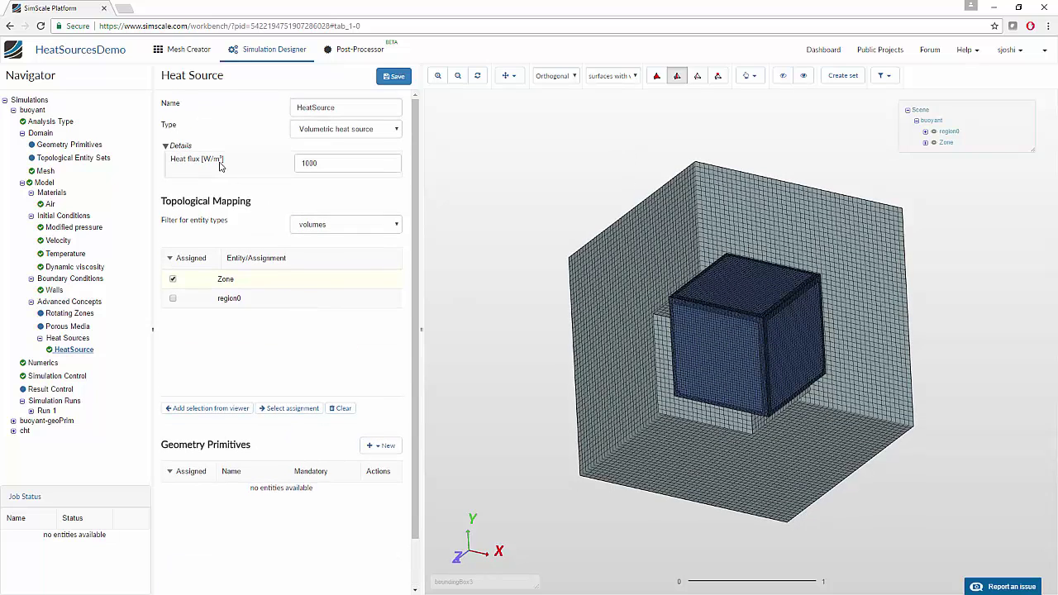
left_click(324, 165)
double_click(327, 164)
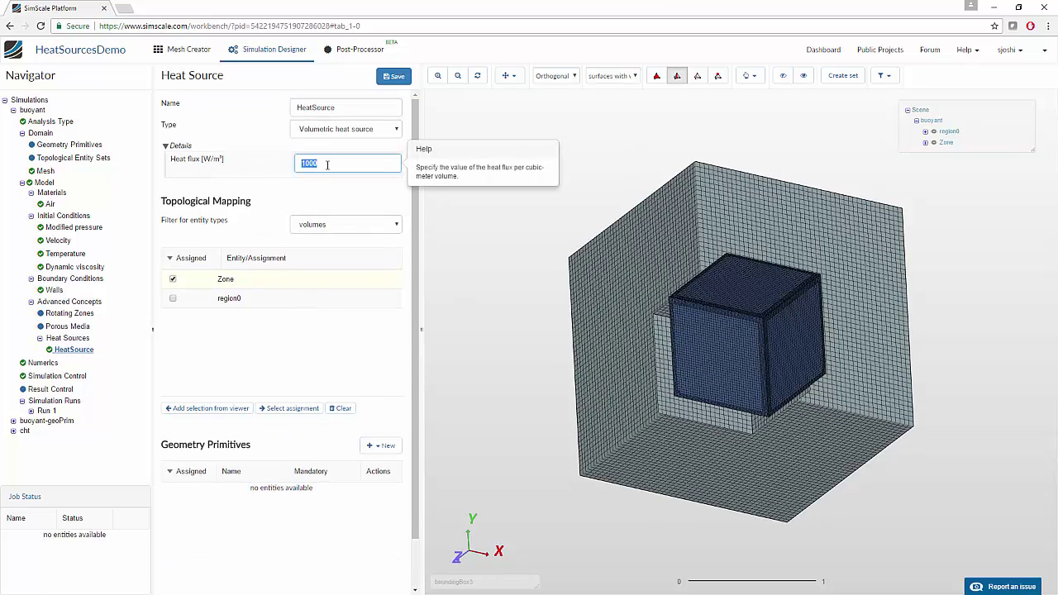
left_click(328, 165)
Review the buoyant simulation's Numerics and Simulation Control settings, including the run details and convergence plot of Run 1.
left_click(43, 362)
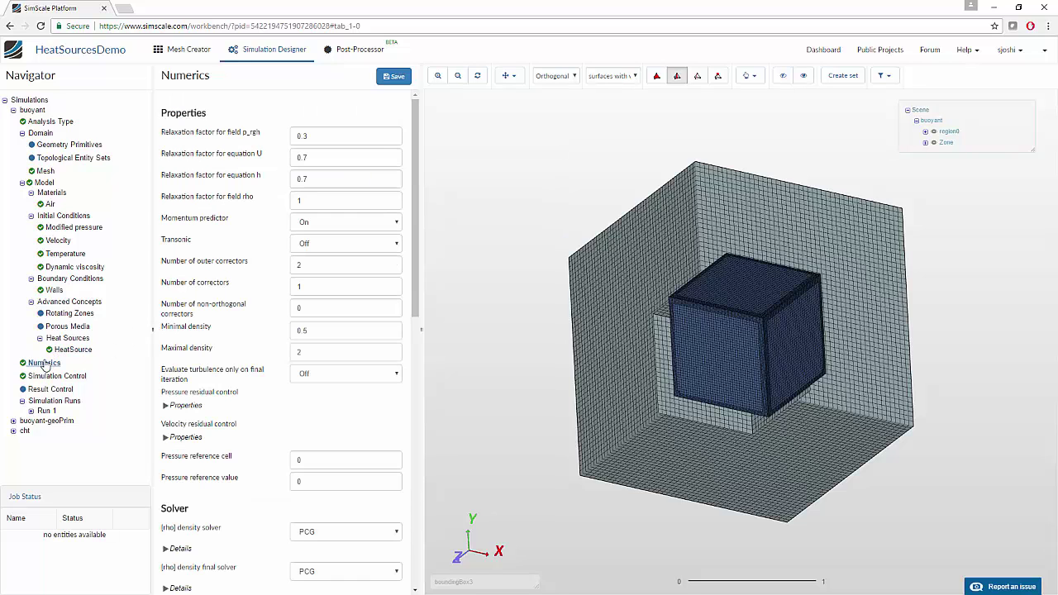
scroll(243, 314, "down", 10)
scroll(244, 311, "up", 10)
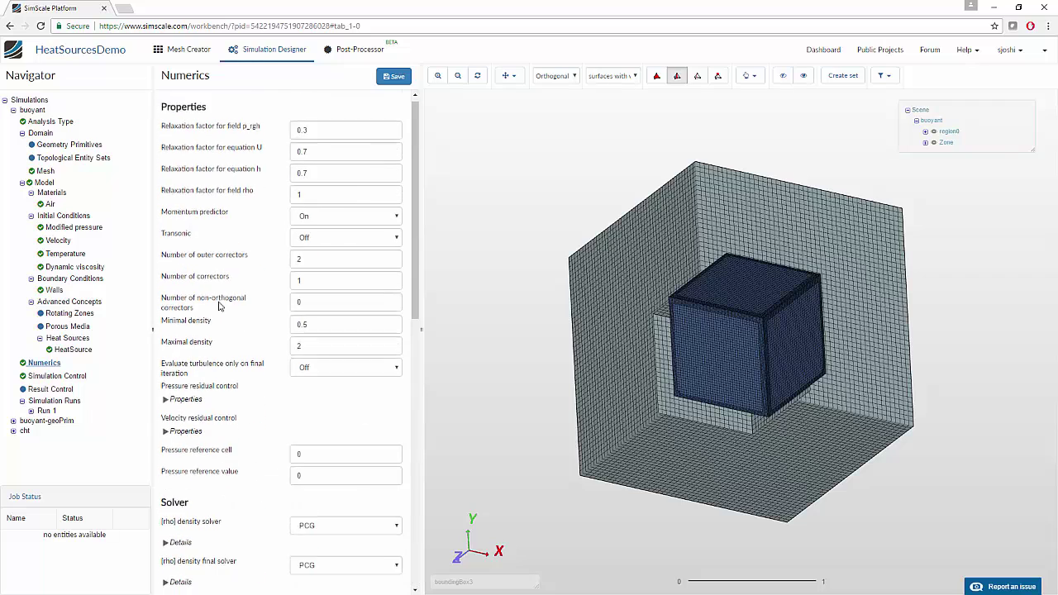
left_click(66, 377)
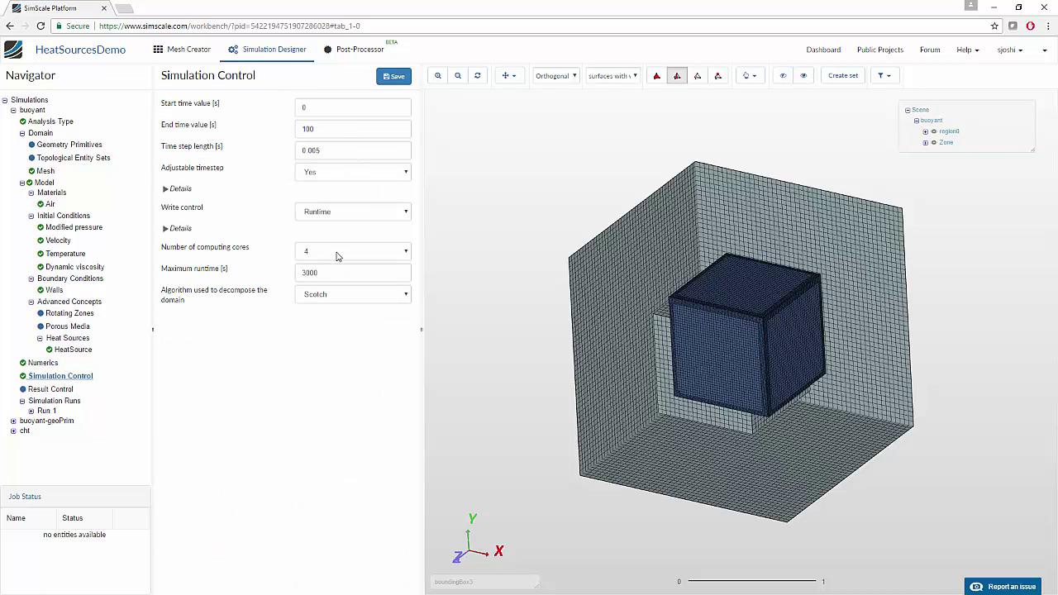
left_click(59, 402)
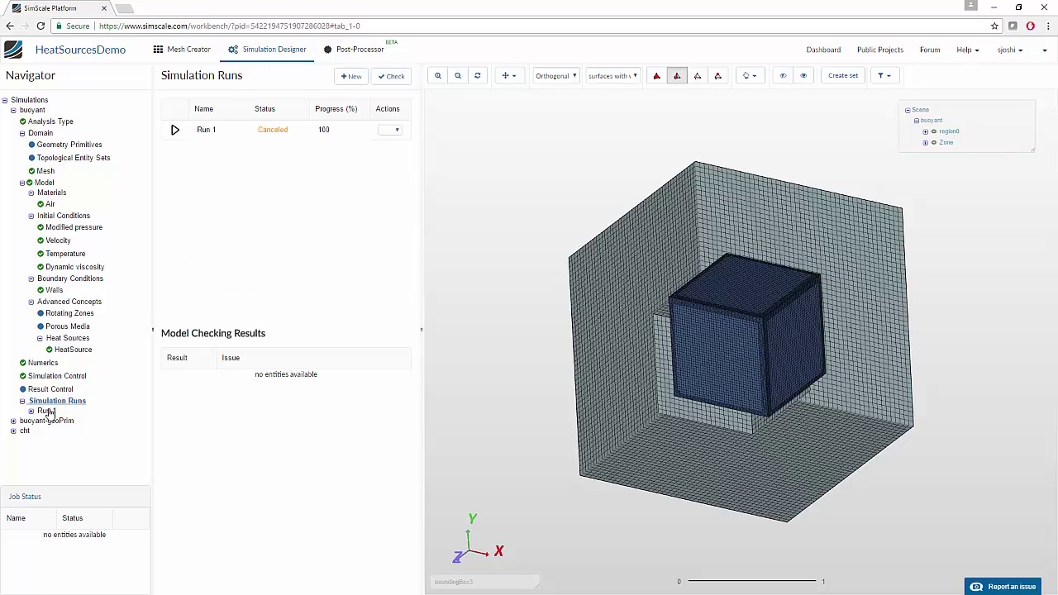
left_click(47, 411)
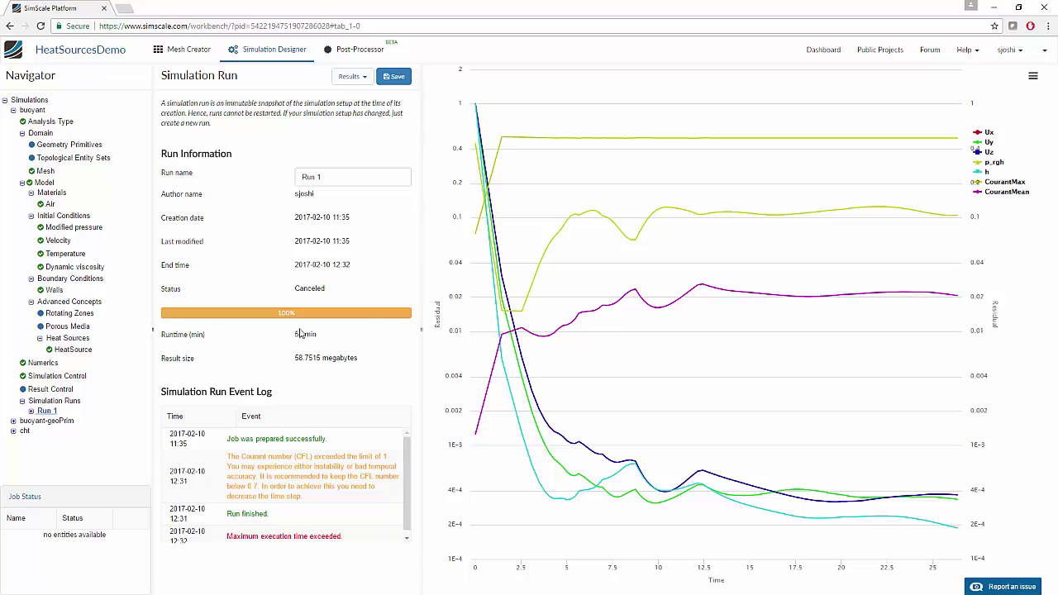
Open the buoyant Run 1 solution fields in the Post-Processor and apply a Threshold filter on T [K] from 297 to 300.
left_click(366, 54)
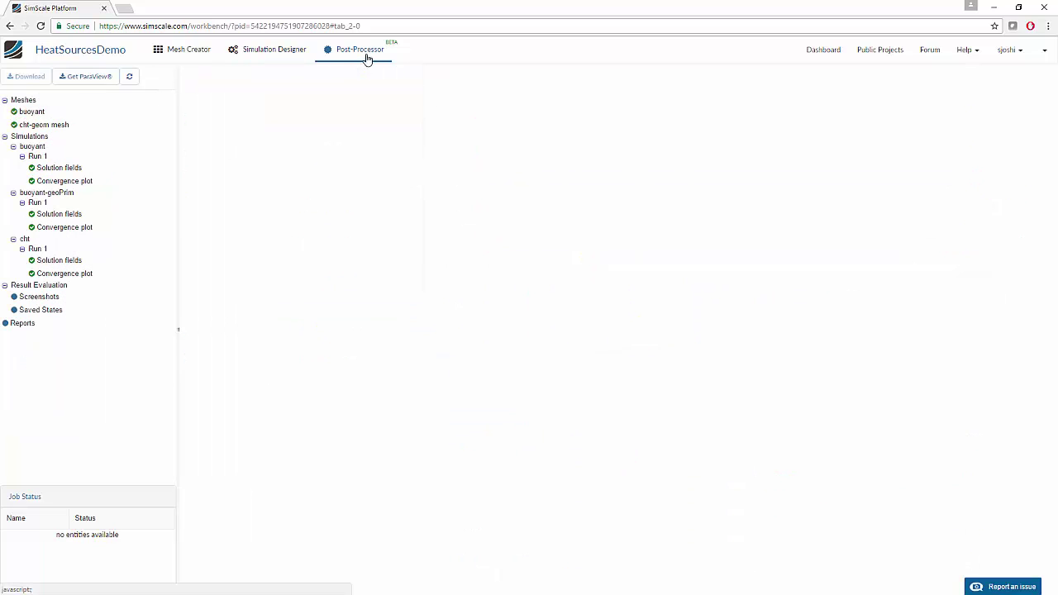
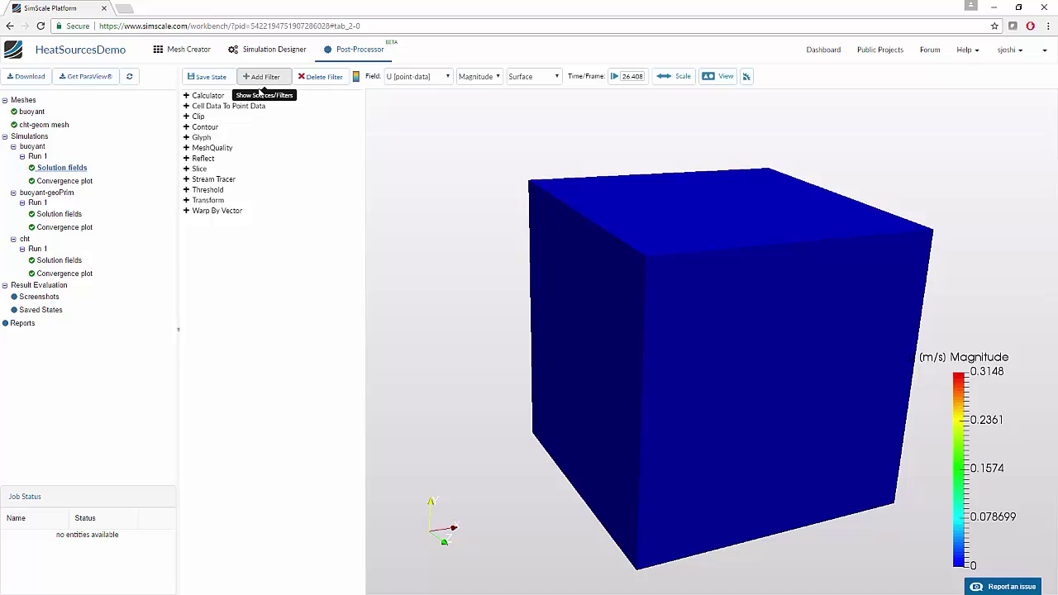
left_click(225, 189)
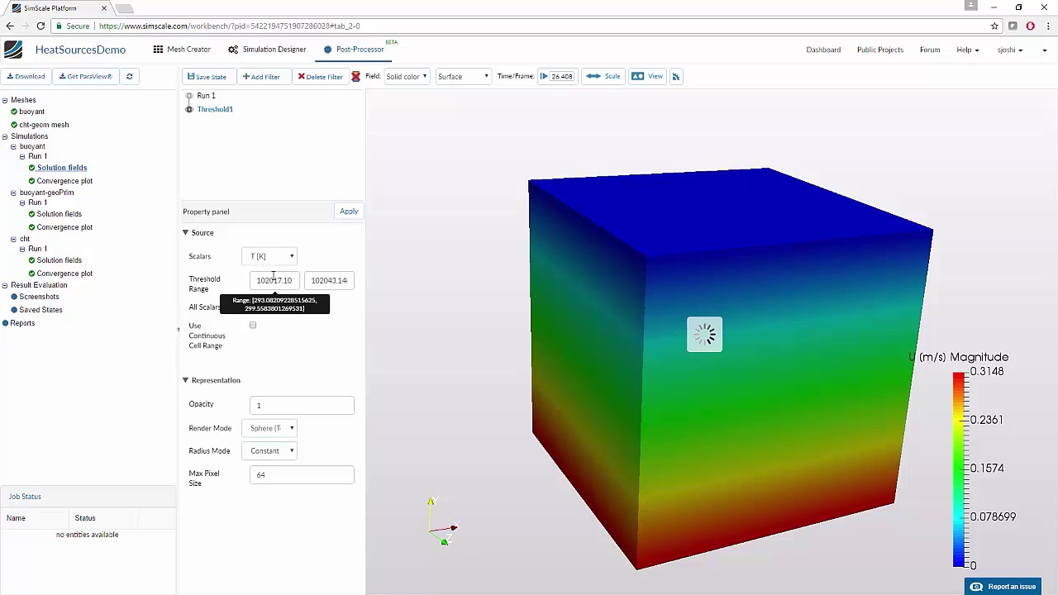
double_click(273, 281)
type("297")
key("Tab")
type("300")
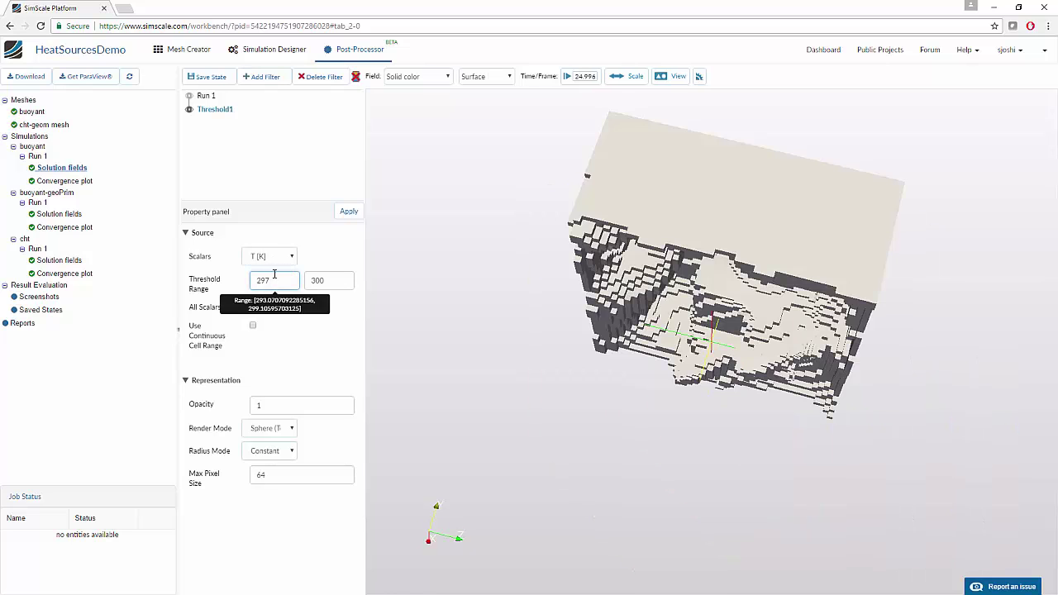
left_click(354, 212)
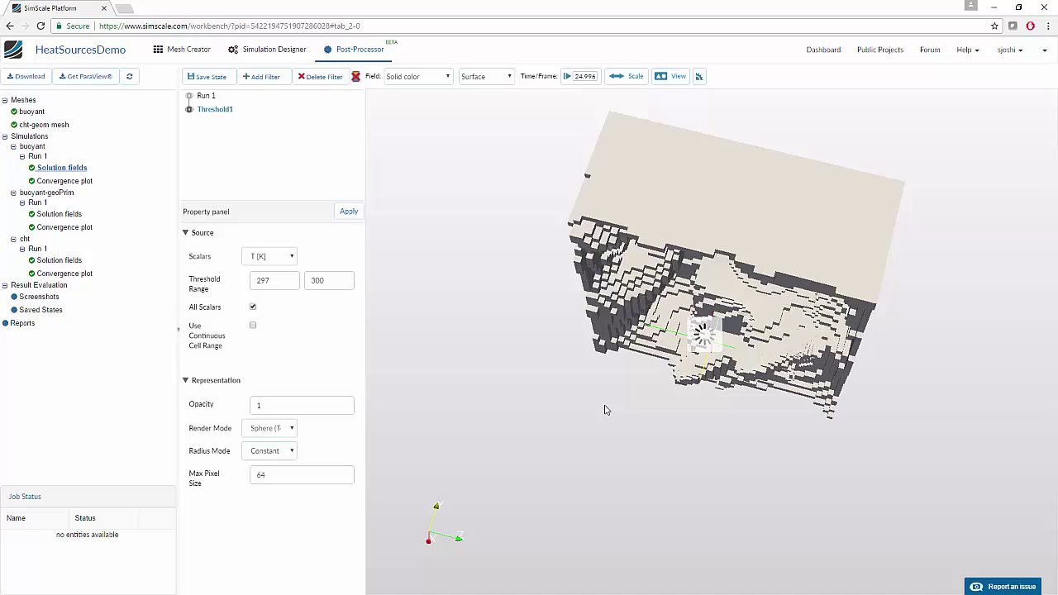
Color the threshold result by U [point-data] and view it from several sides.
left_click_drag(769, 386, 729, 438)
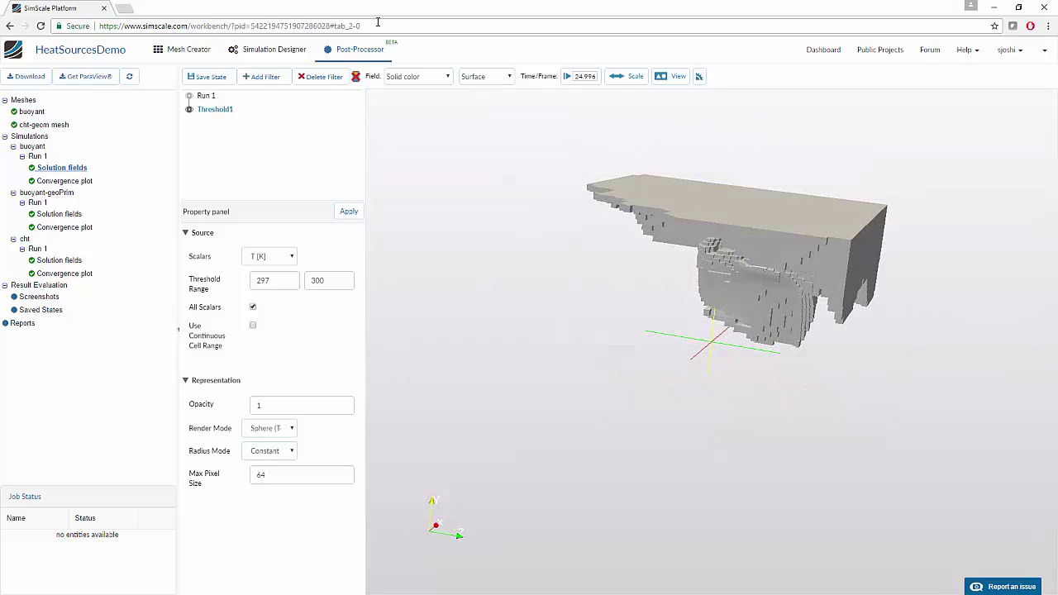
left_click(406, 77)
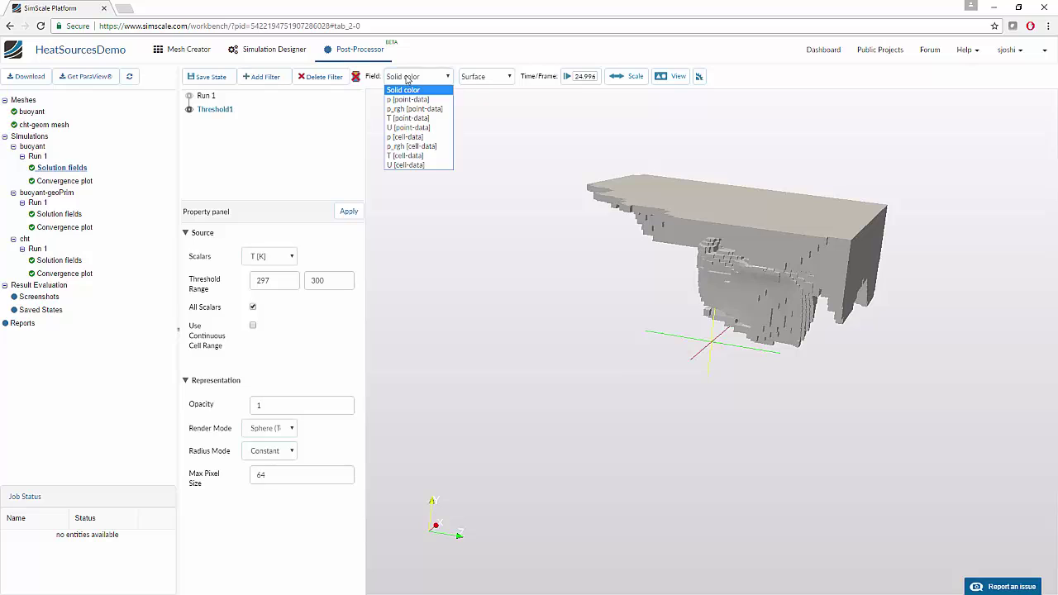
left_click(407, 127)
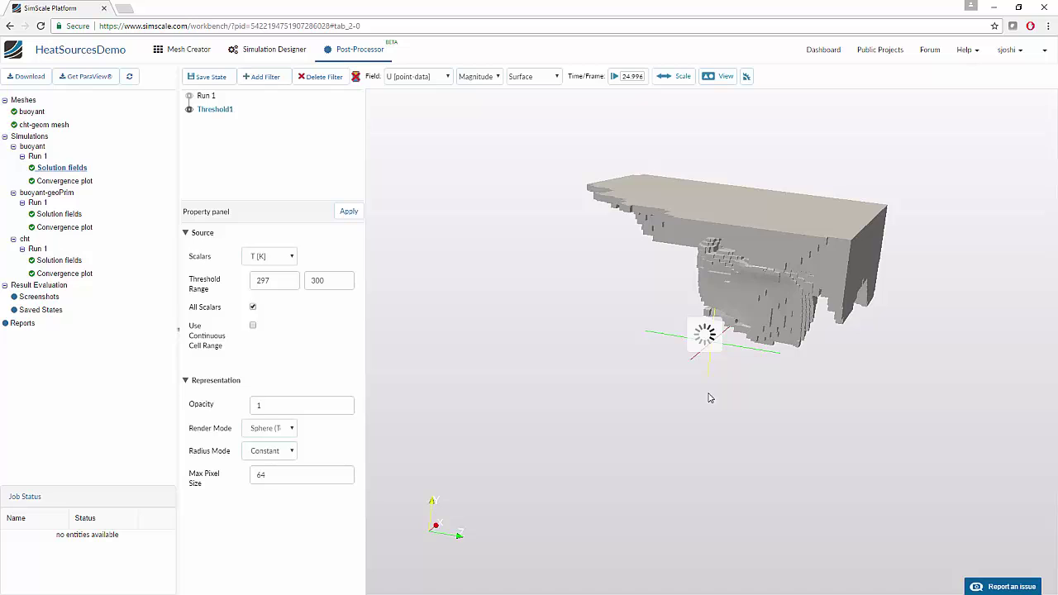
left_click_drag(736, 376, 782, 380)
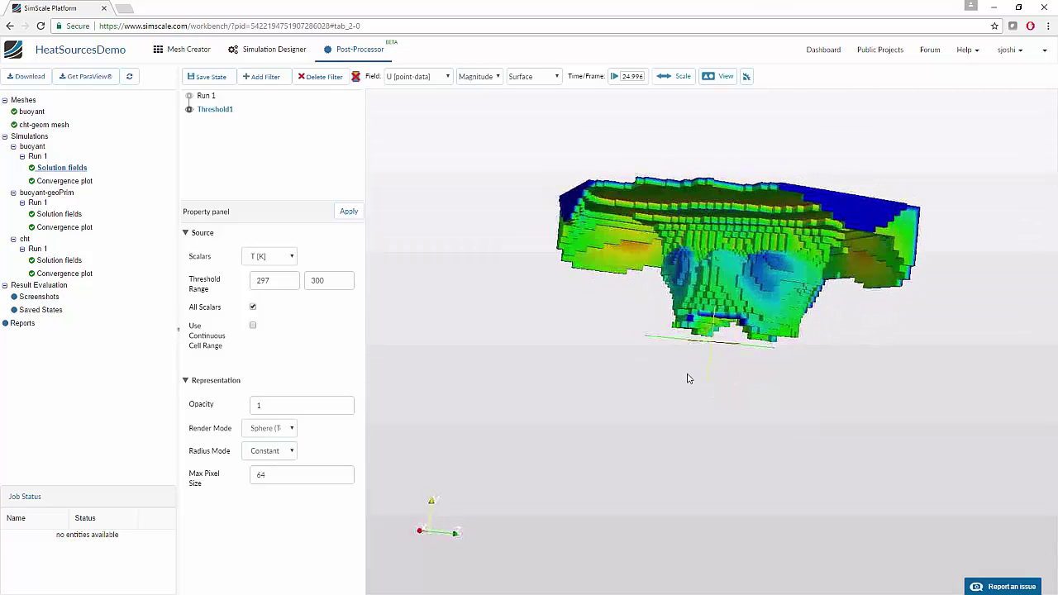
Show the full Run 1 domain together with the threshold result and switch the threshold's field to Solid color.
left_click(189, 96)
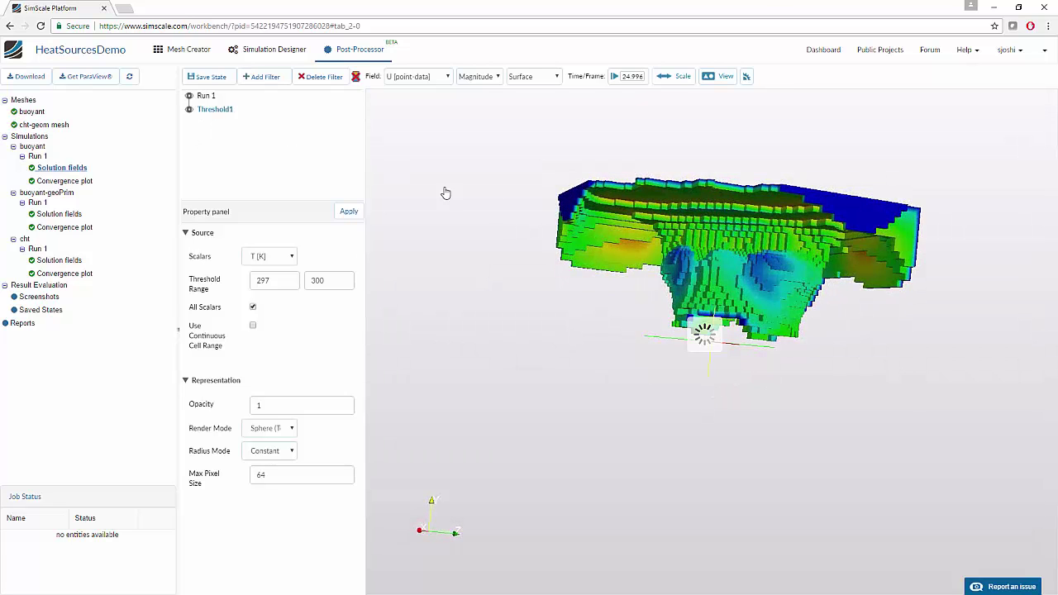
left_click(417, 76)
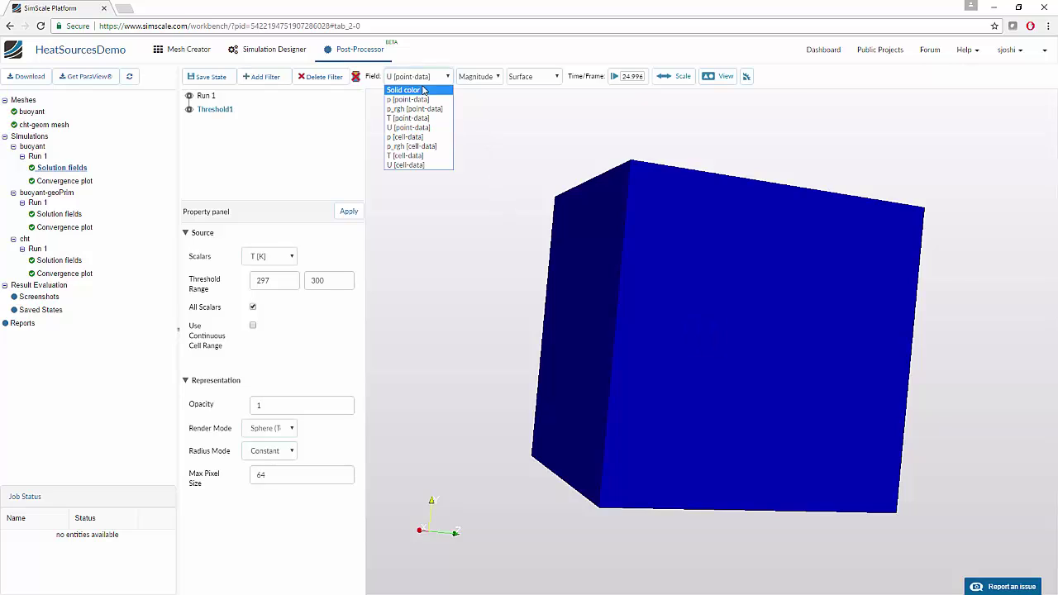
left_click(417, 86)
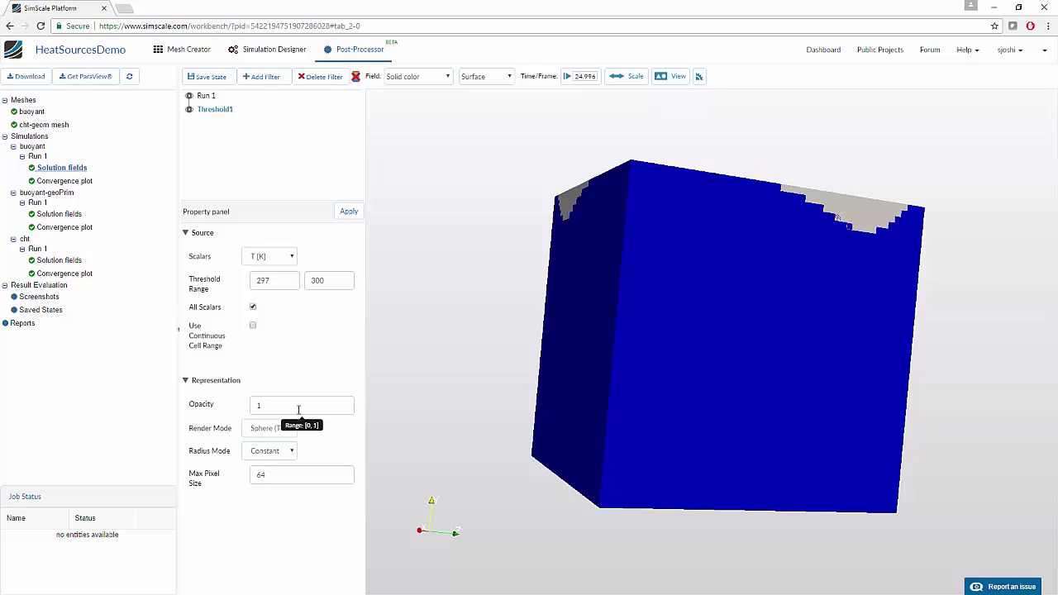
Set the threshold result's opacity to 0.5 and apply it.
double_click(298, 405)
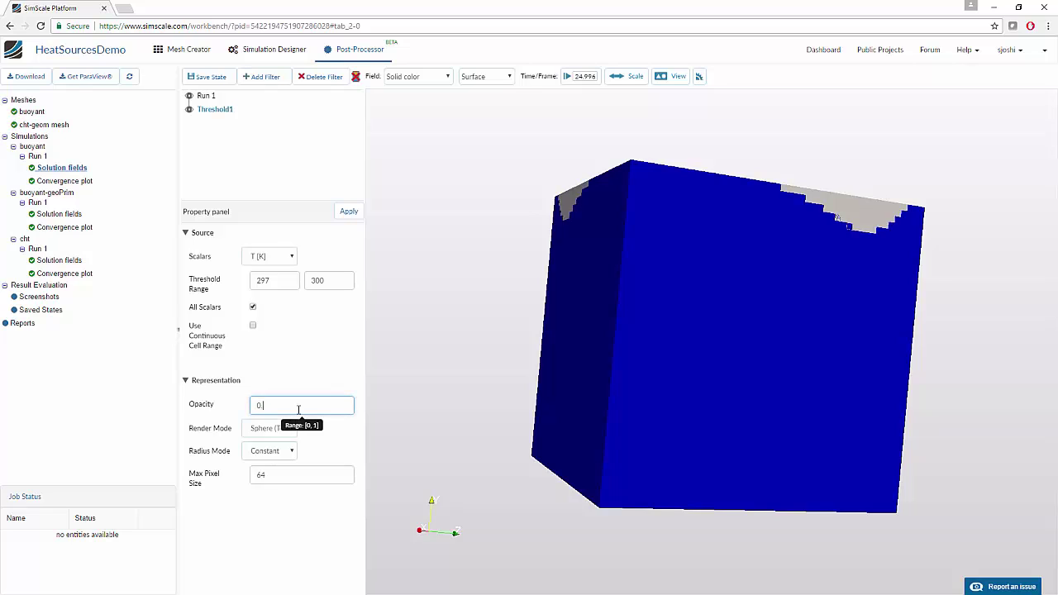
type("0.5")
left_click(349, 211)
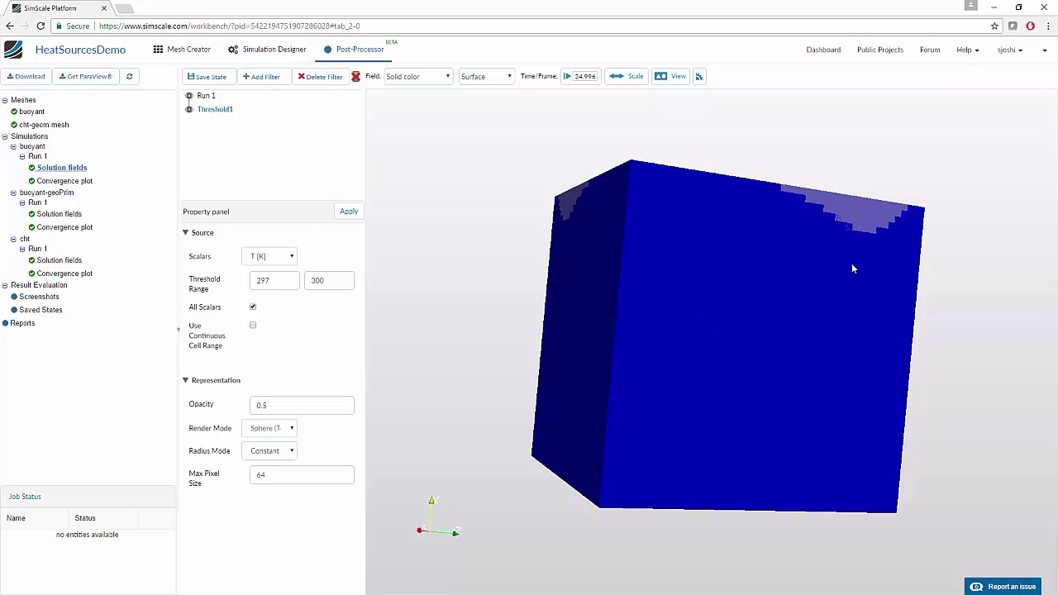
Set the Run 1 domain to Solid color and reduce its opacity so the threshold region can be seen inside.
left_click(206, 96)
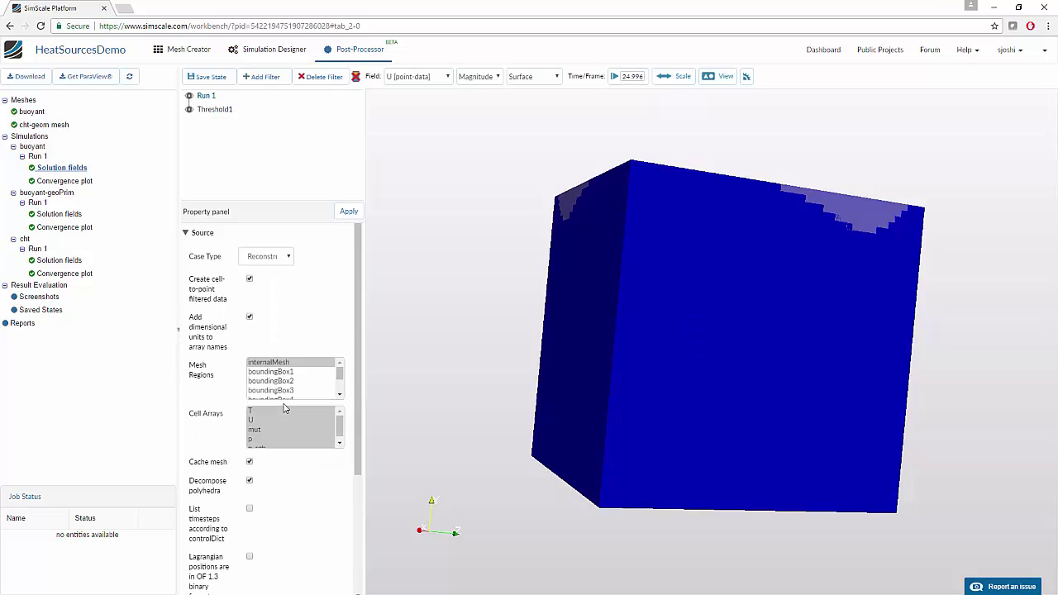
left_click(409, 77)
left_click(405, 90)
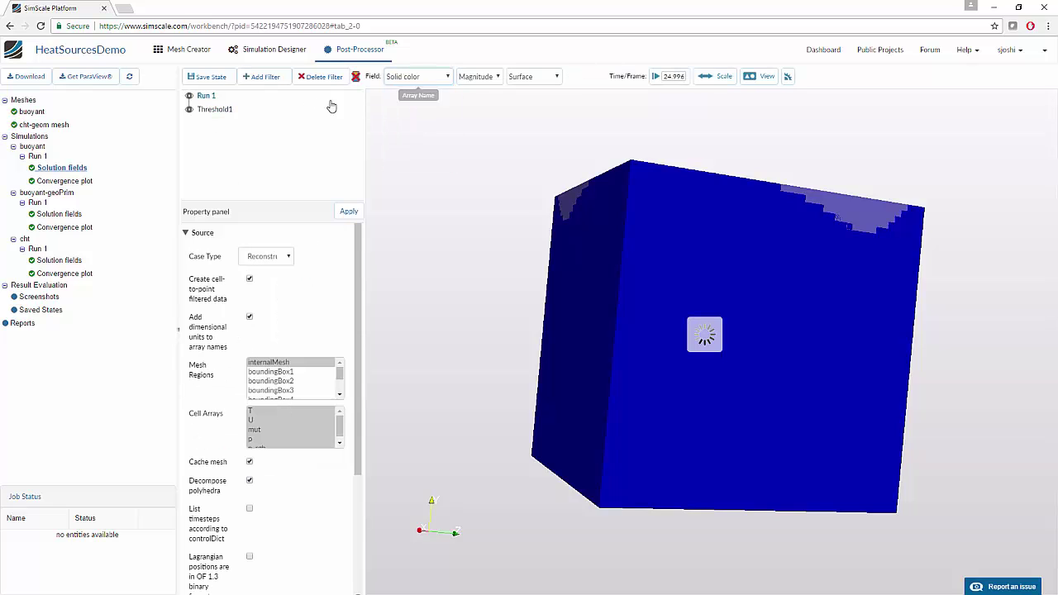
scroll(288, 480, "down", 2)
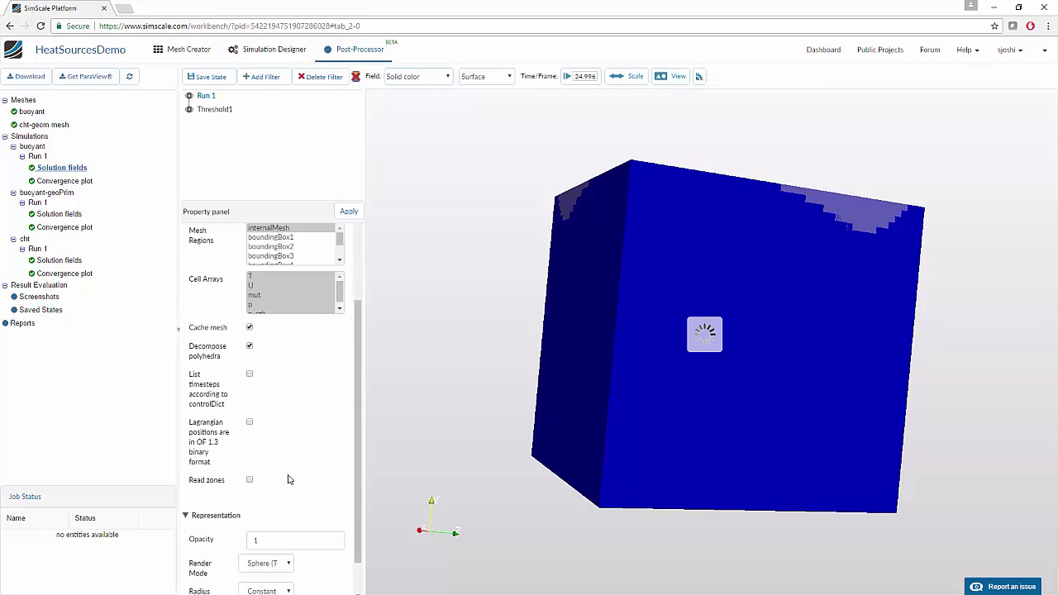
scroll(284, 491, "down", 1)
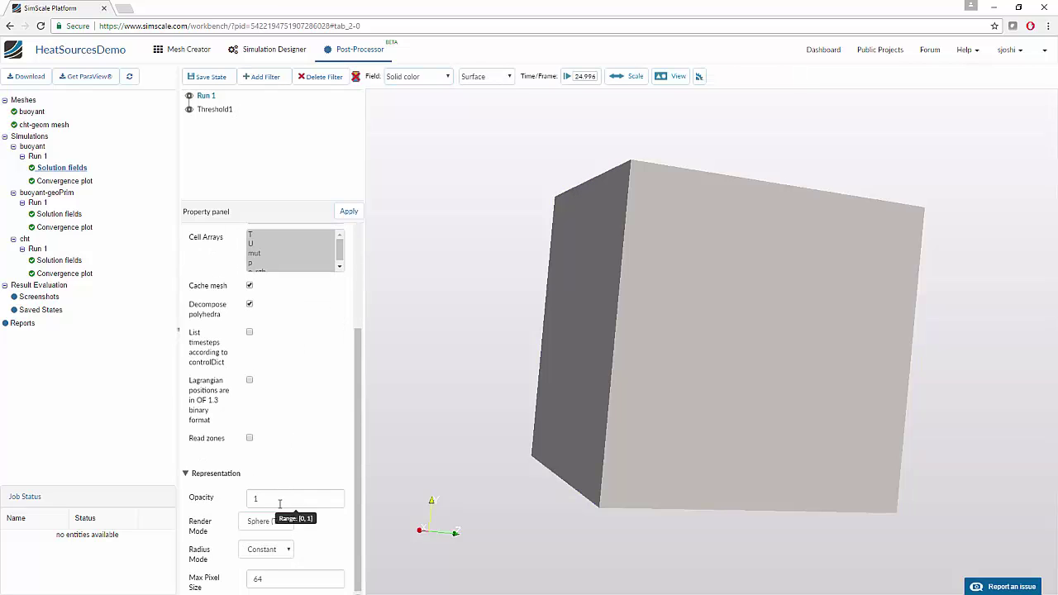
left_click(280, 500)
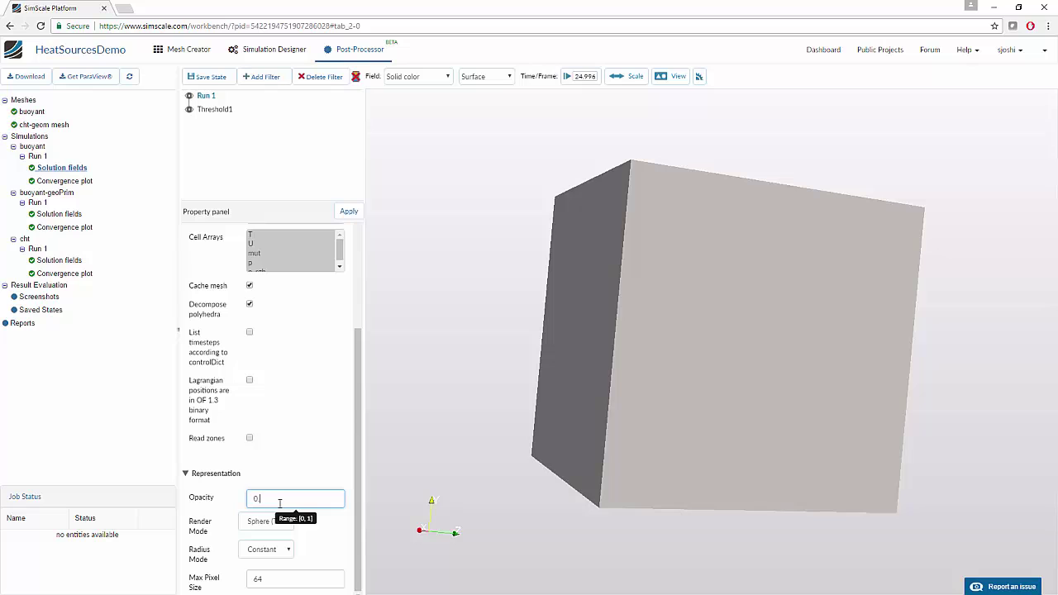
left_click(348, 211)
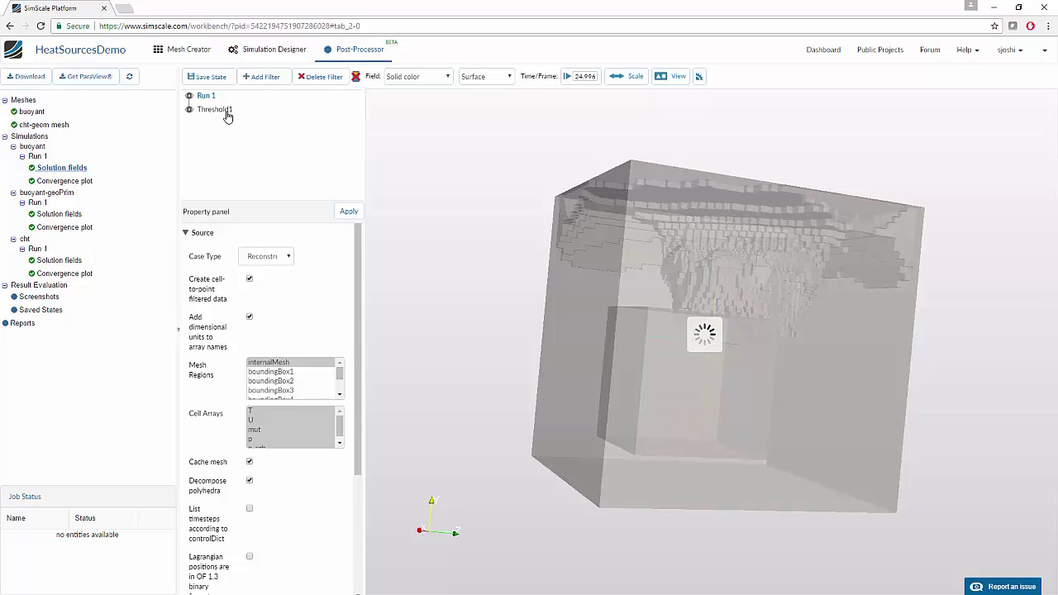
Set the threshold result's opacity to 1 and apply it.
left_click(225, 113)
double_click(261, 405)
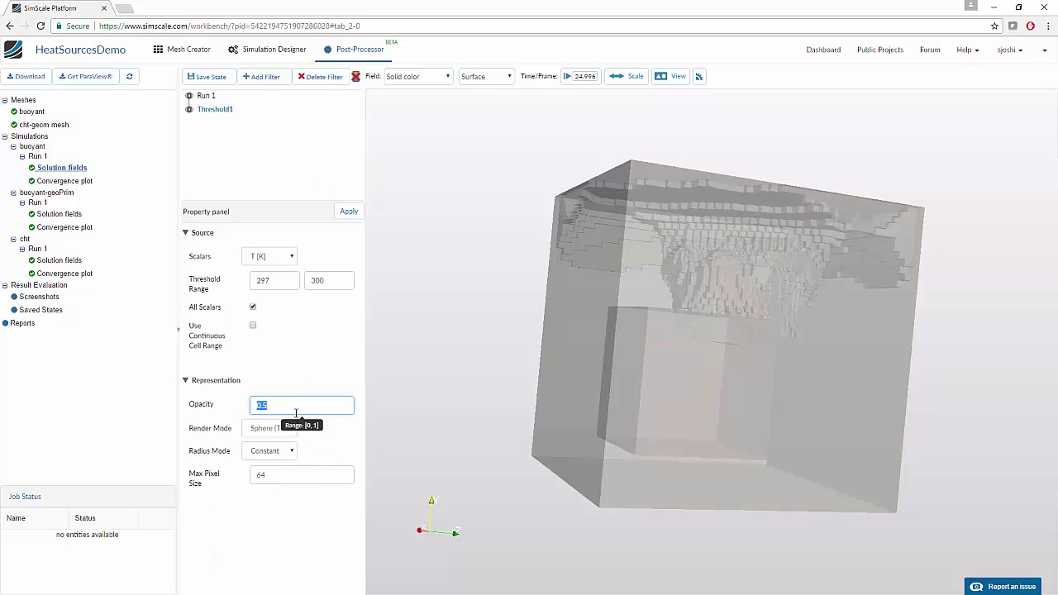
type("1")
left_click(344, 216)
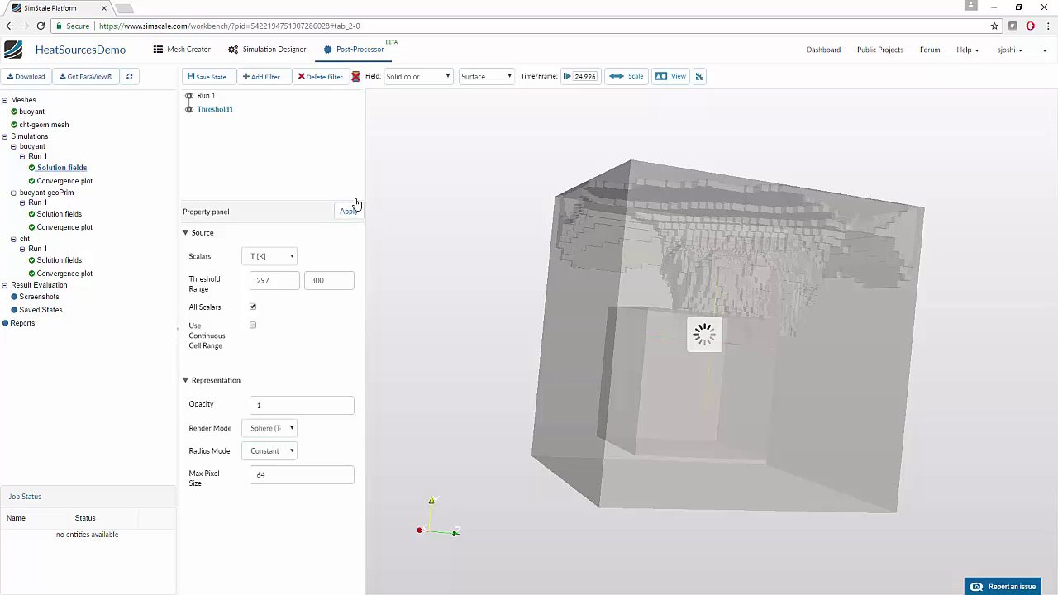
Color the threshold region by U [point-data] magnitude and inspect it inside the transparent domain.
left_click(396, 77)
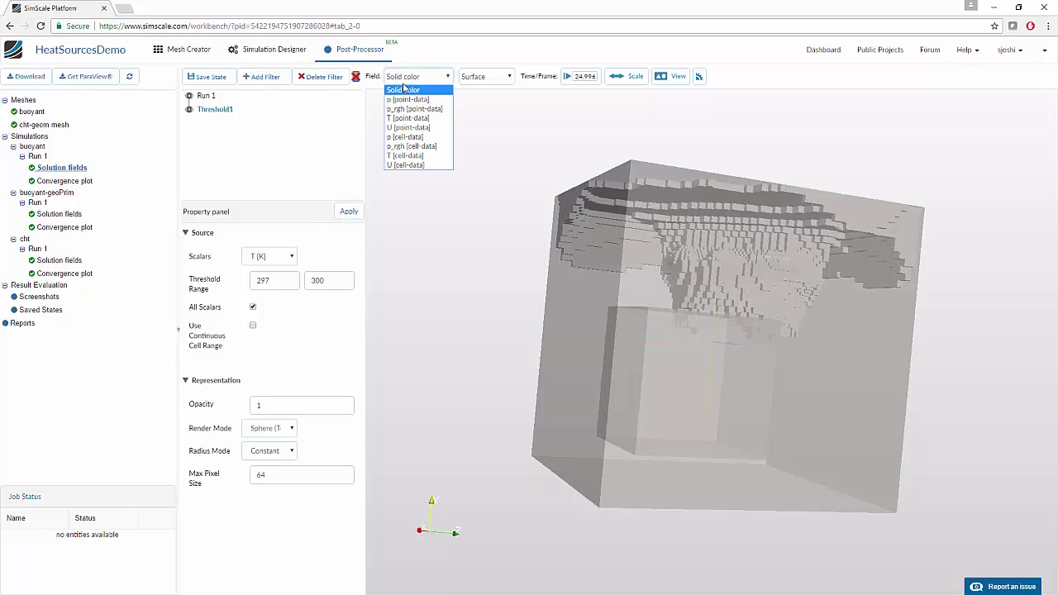
left_click(405, 128)
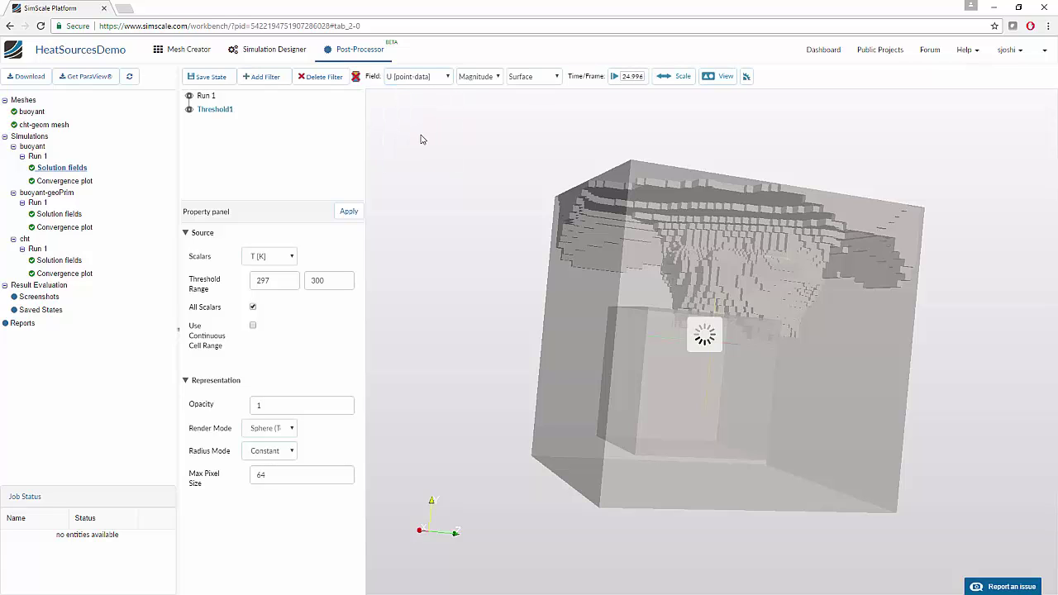
left_click_drag(727, 248, 792, 311)
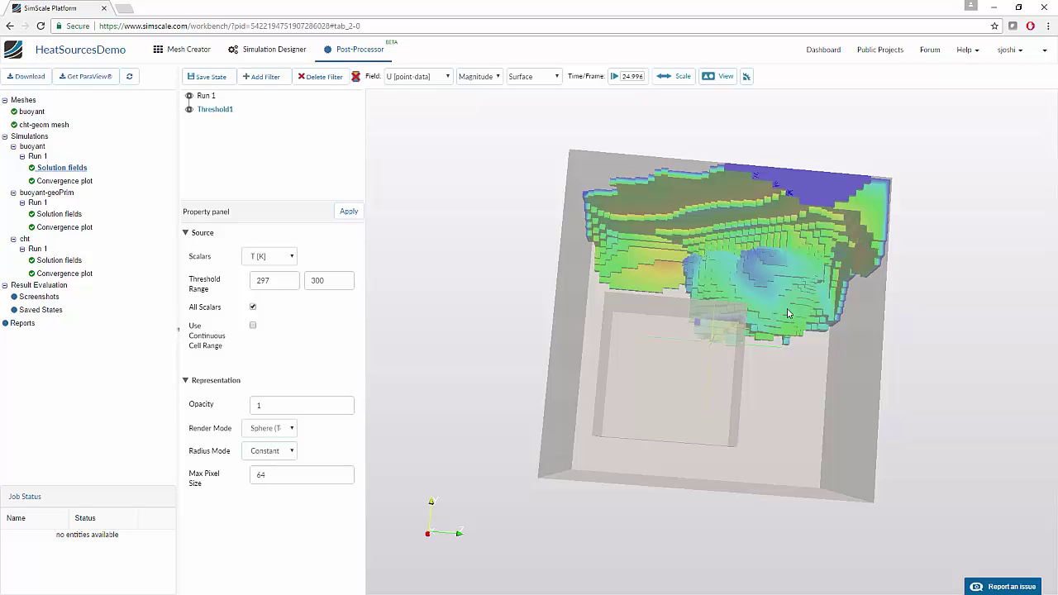
left_click_drag(830, 323, 829, 359)
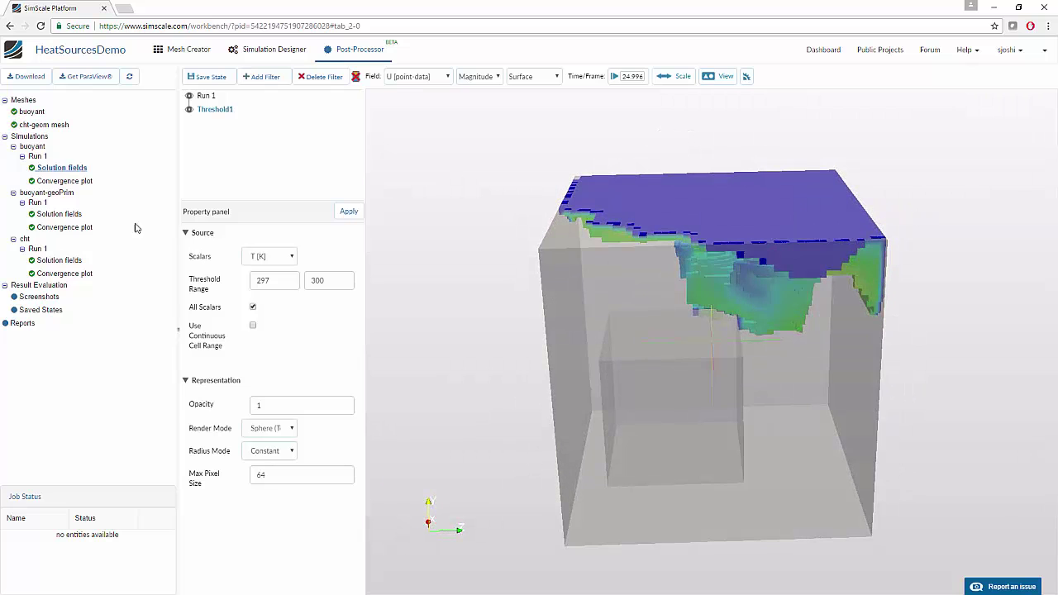
Return to the Simulation Designer and collapse the buoyant simulation's tree.
left_click(278, 51)
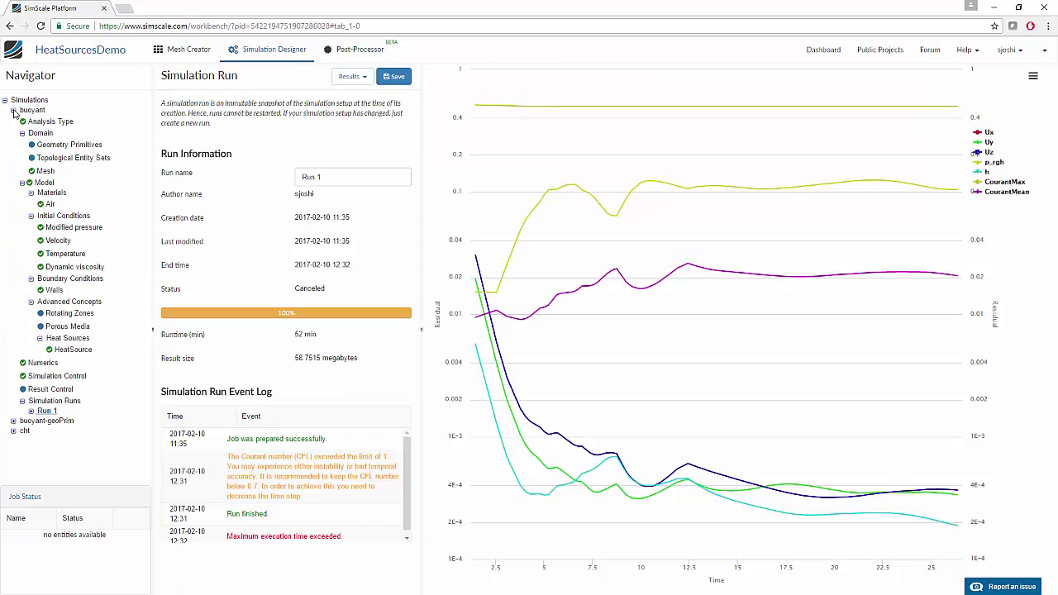
left_click(14, 111)
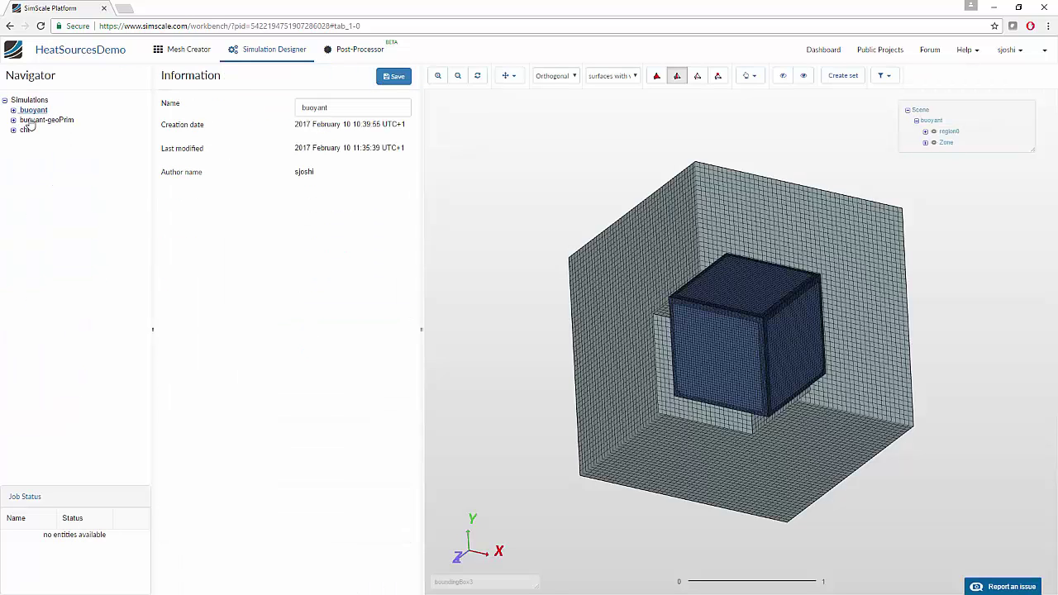
Open the buoyant-geoPrim simulation and review the coordinates of its Cartesian Box geometry primitive.
left_click(33, 121)
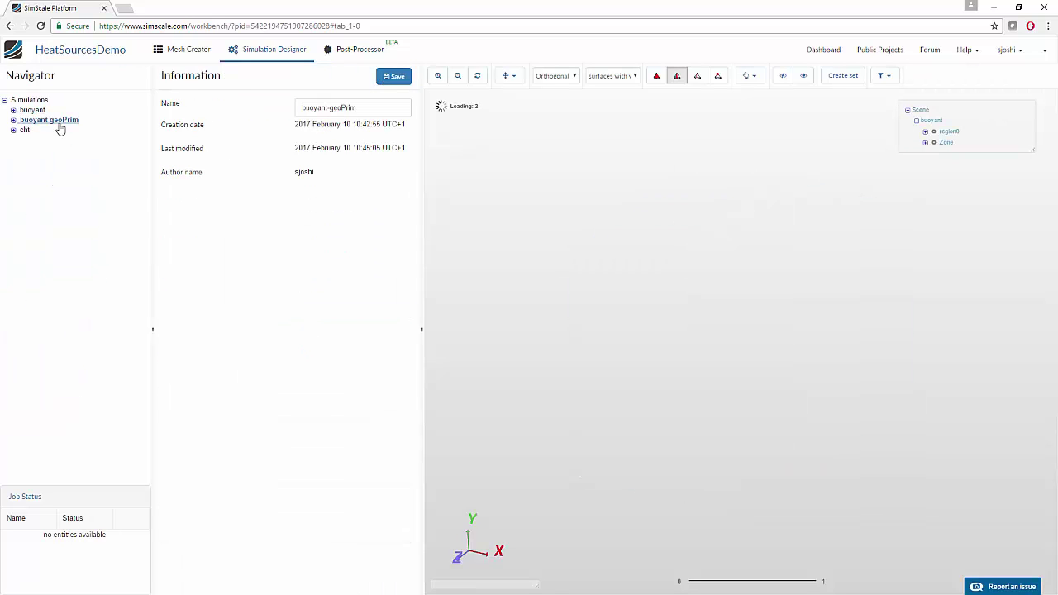
left_click(13, 120)
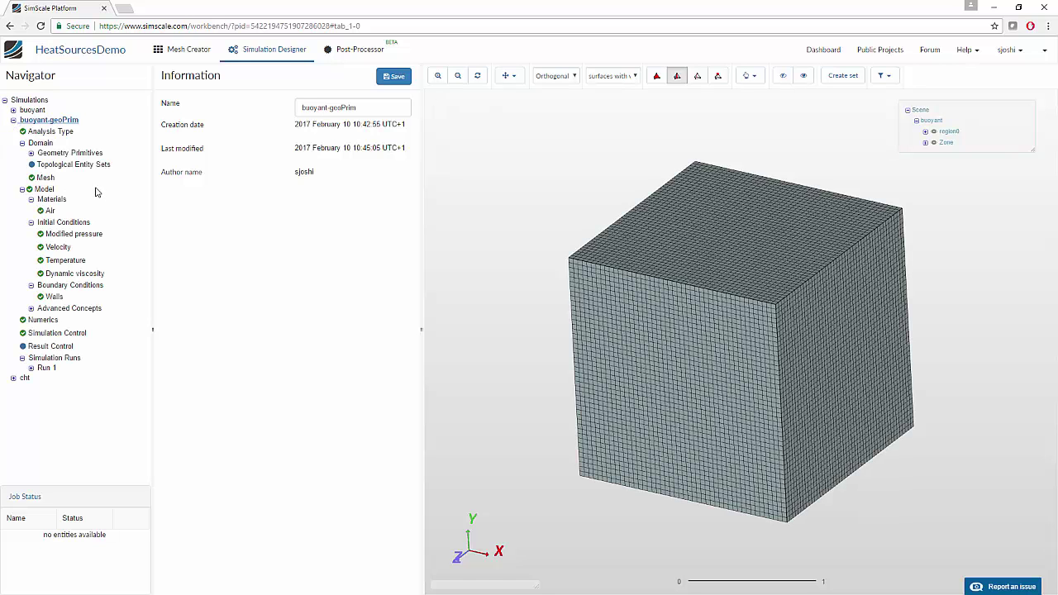
left_click(31, 153)
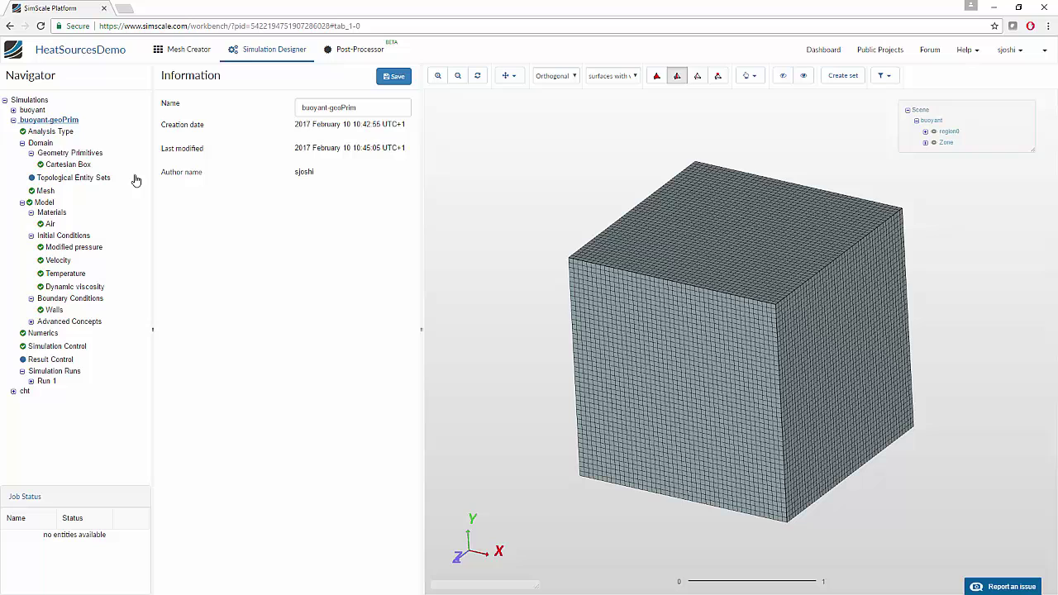
left_click(82, 166)
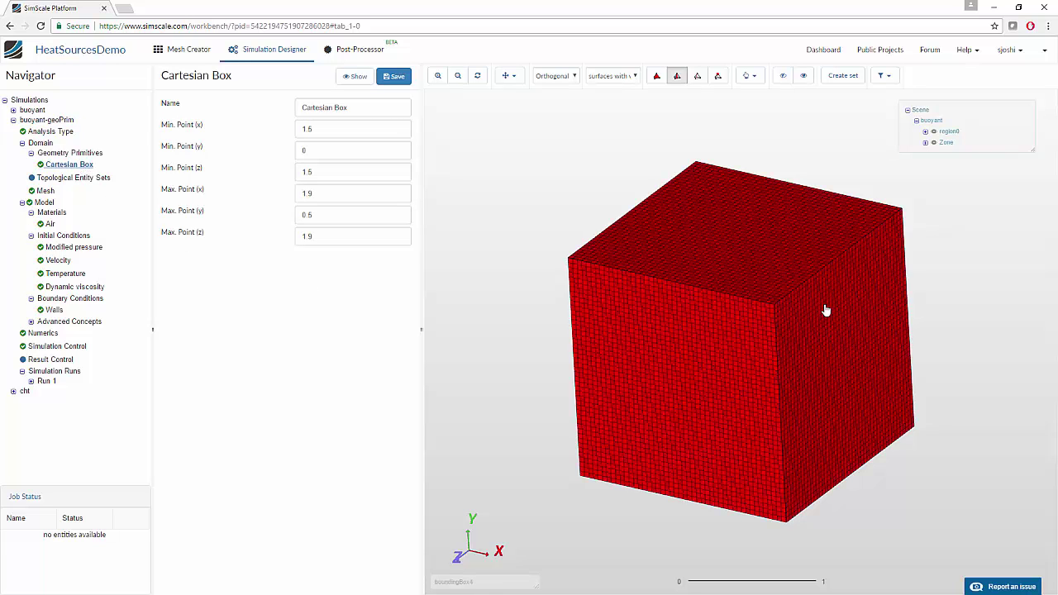
Hide the selected outer faces of the mesh and show the Cartesian Box in the viewer.
left_click(782, 75)
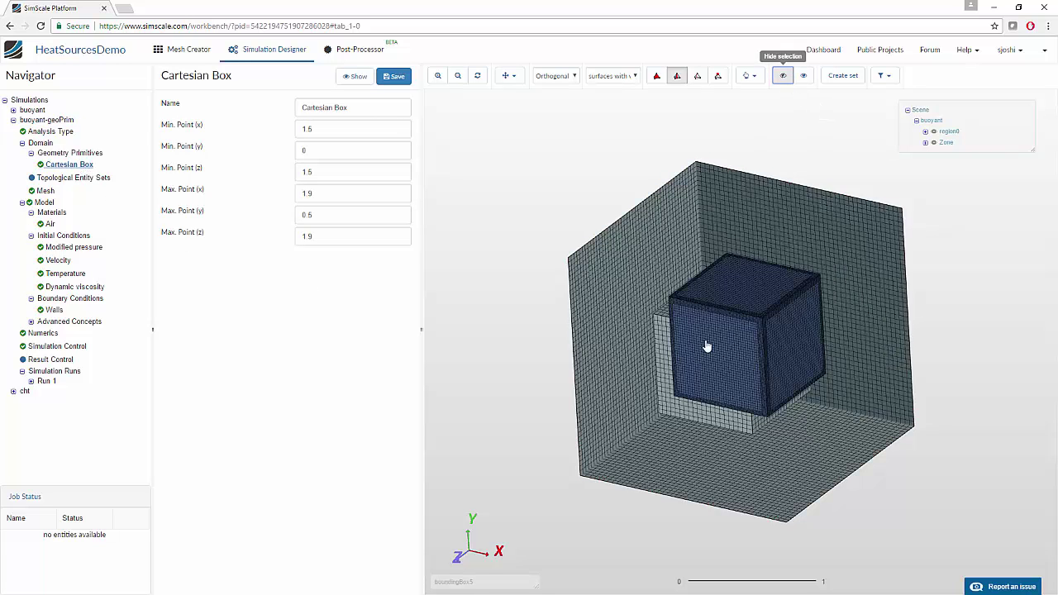
left_click(361, 81)
left_click_drag(826, 460, 557, 498)
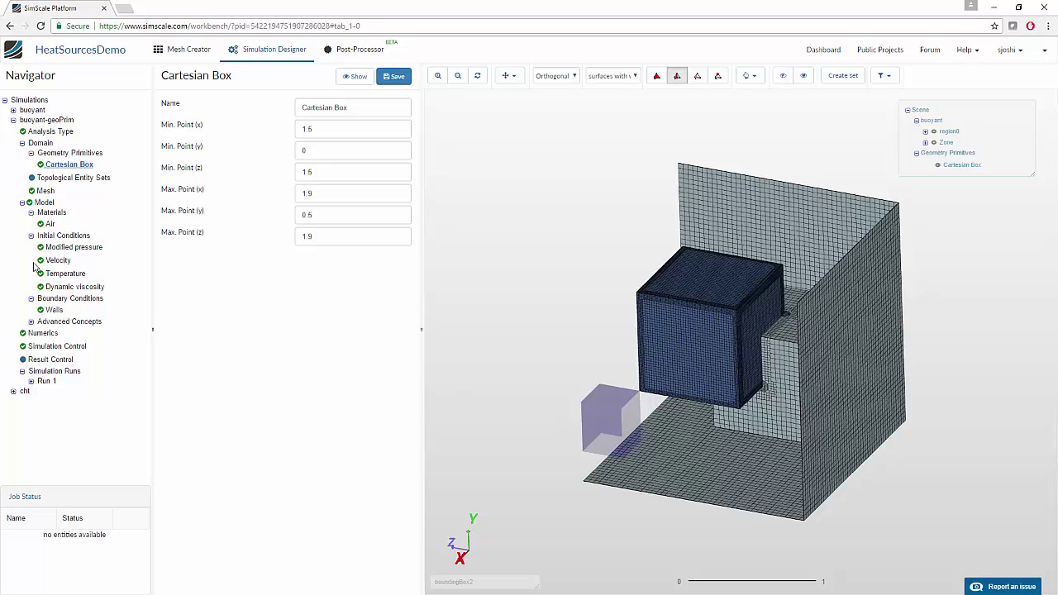
Review the HeatSource under Advanced Concepts, checking its heat flux and its geometry primitive assignment.
left_click(31, 322)
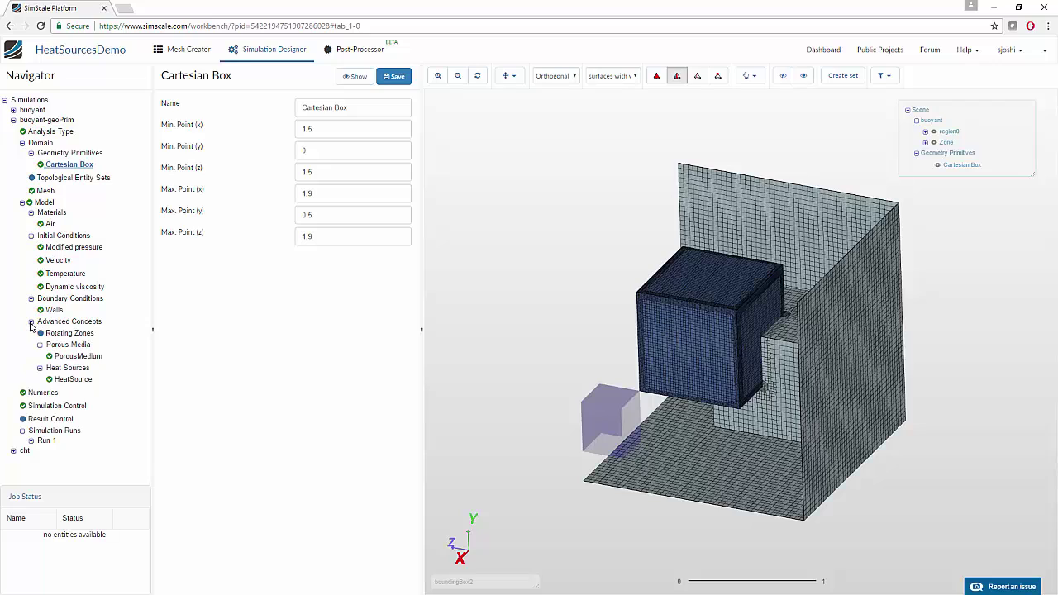
left_click(76, 379)
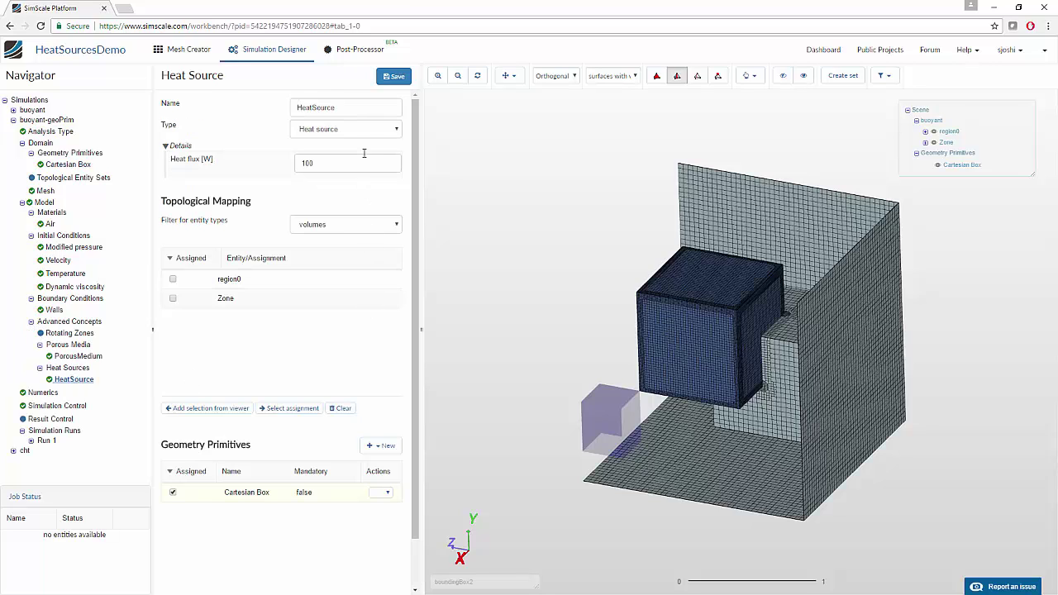
left_click(309, 163)
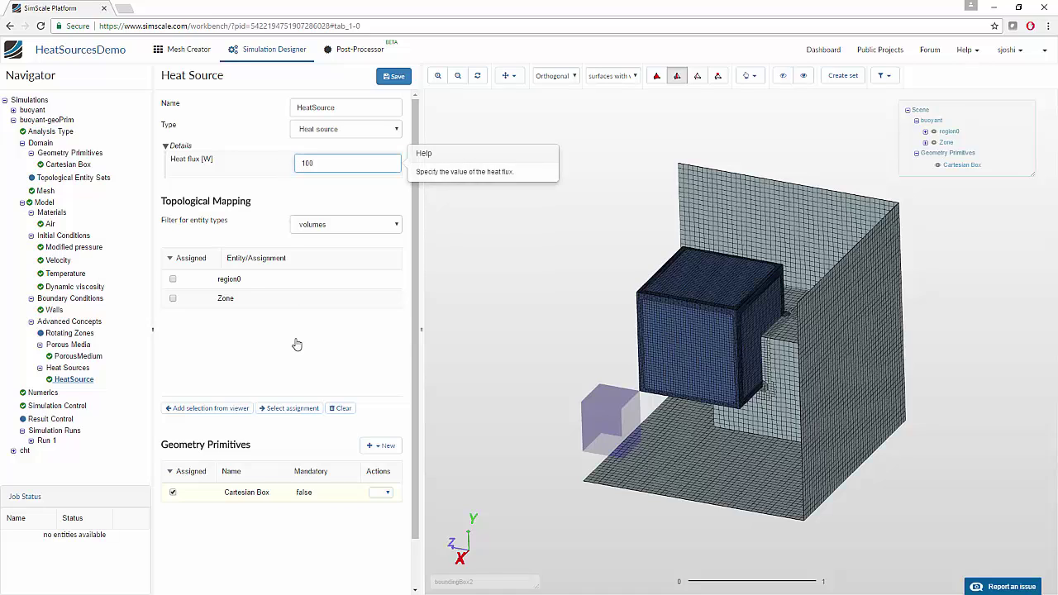
scroll(293, 347, "down", 2)
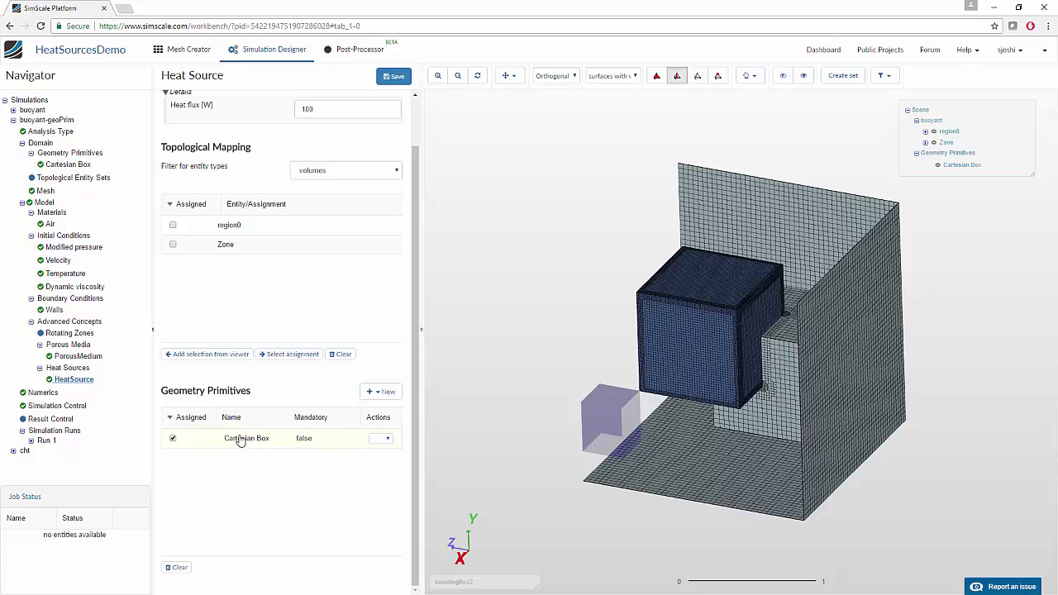
Add a second heat source to the buoyant-geoPrim simulation.
right_click(62, 324)
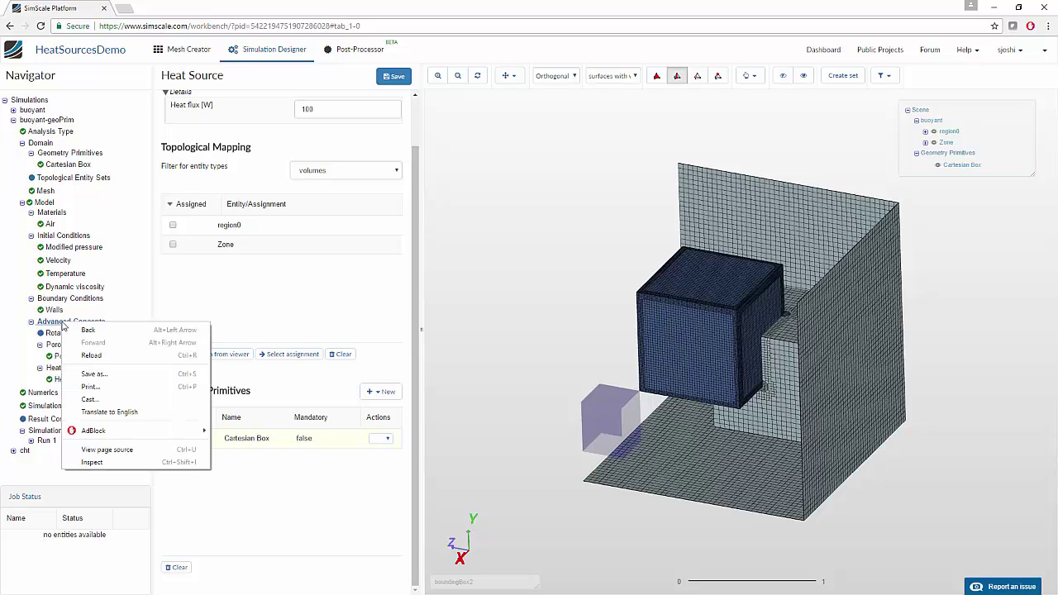
left_click(47, 335)
left_click(66, 369)
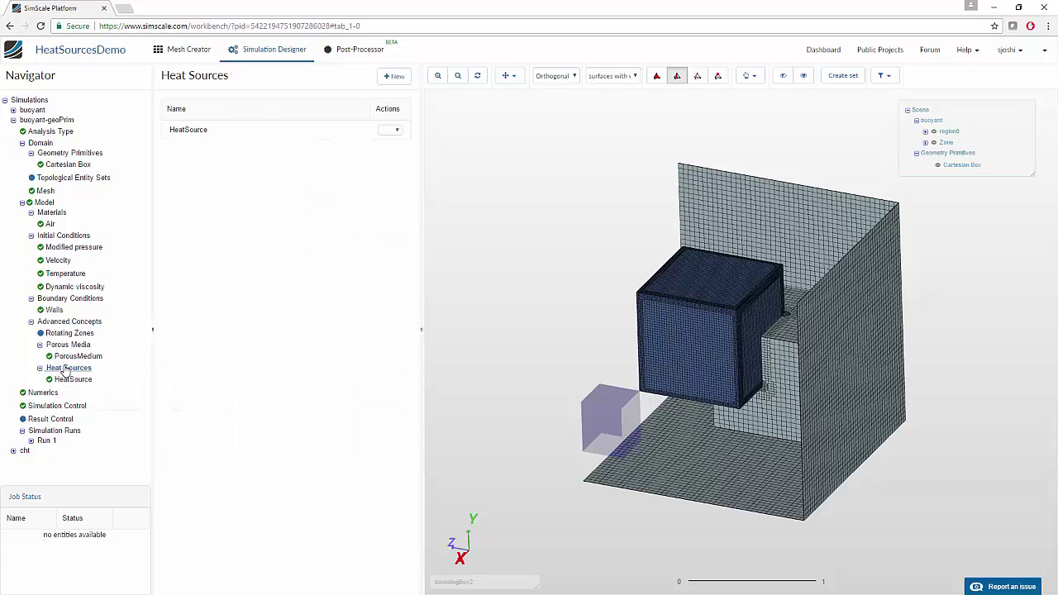
right_click(64, 371)
left_click(83, 376)
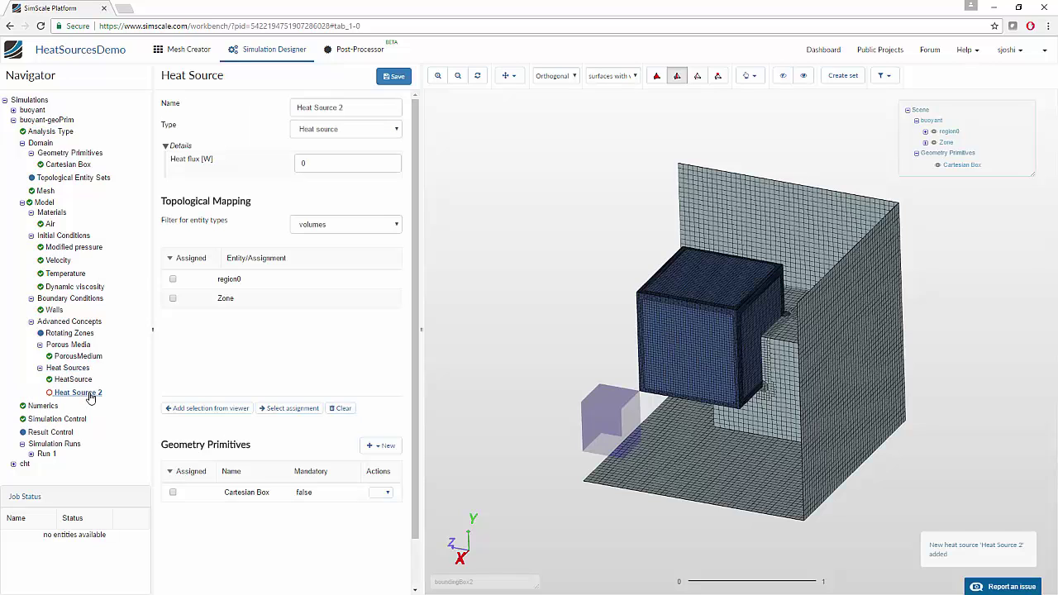
Create a new Cylinder geometry primitive from the second heat source's settings.
scroll(350, 481, "down", 1)
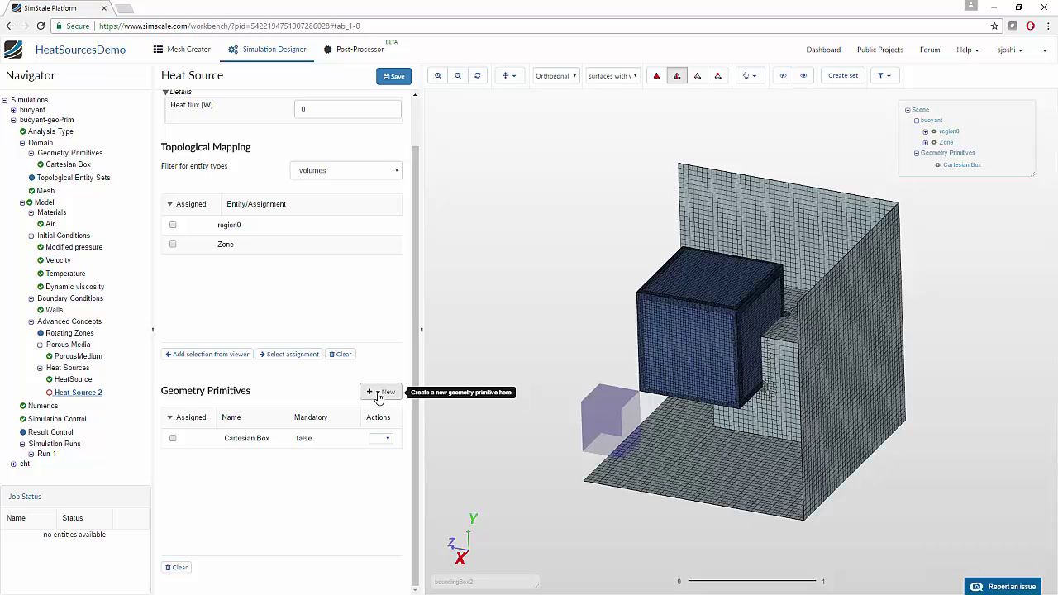
left_click(378, 394)
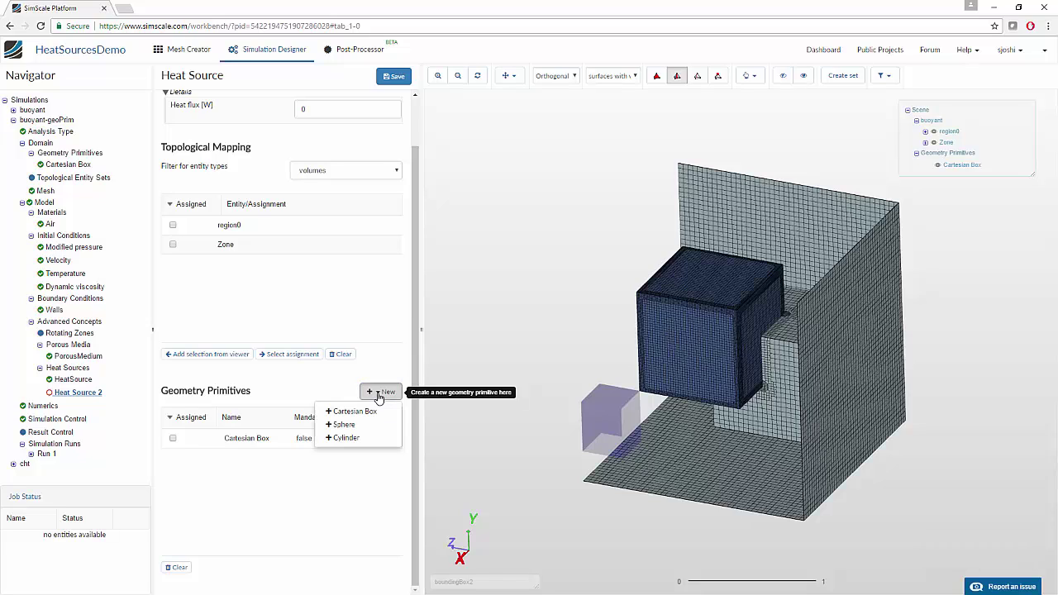
left_click(357, 440)
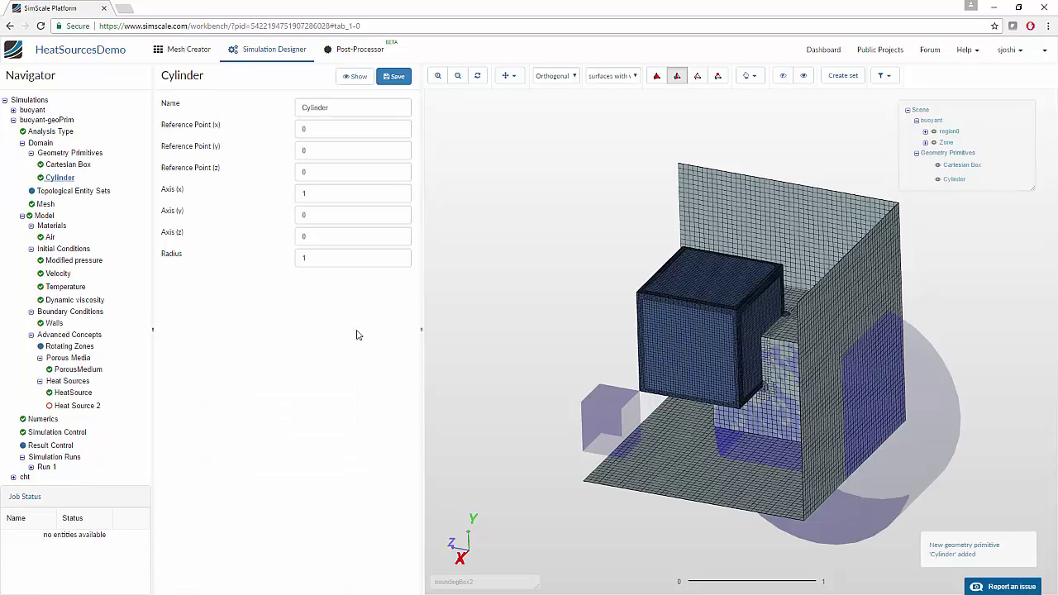
Delete the Cylinder geometry primitive and the second heat source from the buoyant-geoPrim simulation.
left_click(59, 154)
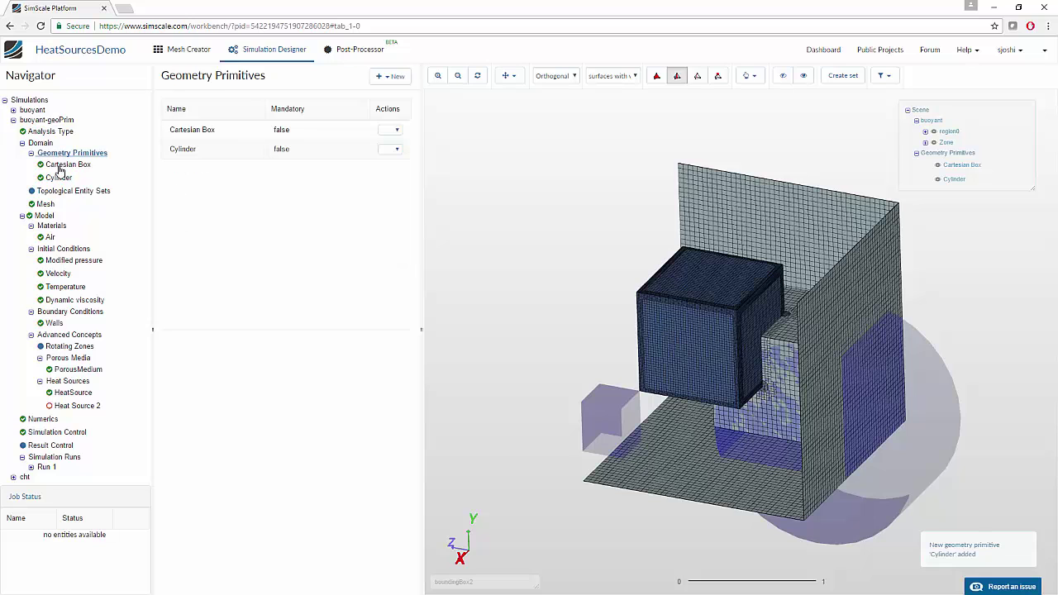
left_click(59, 177)
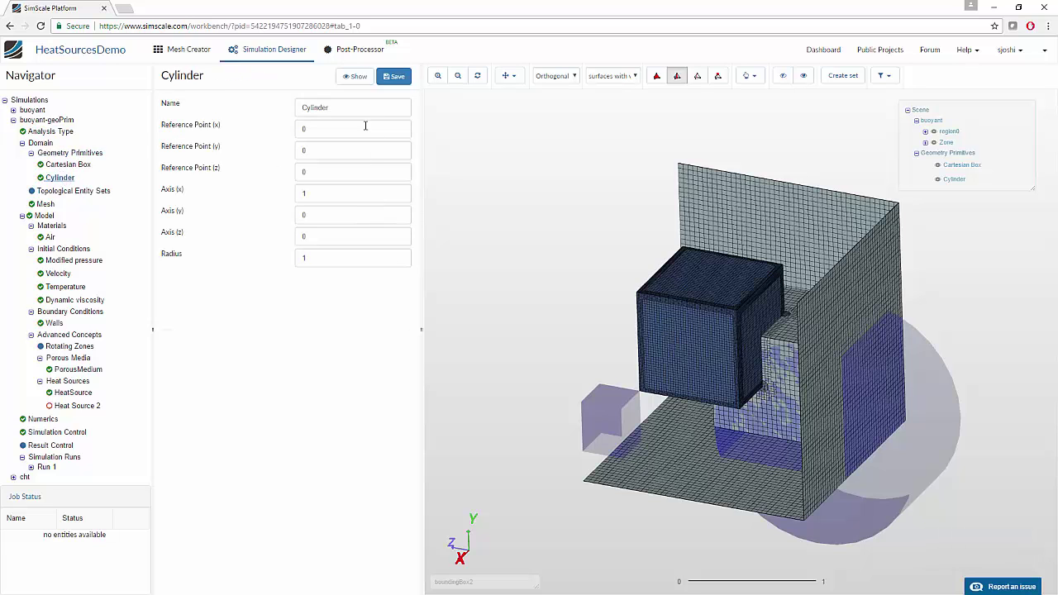
left_click_drag(748, 429, 964, 484)
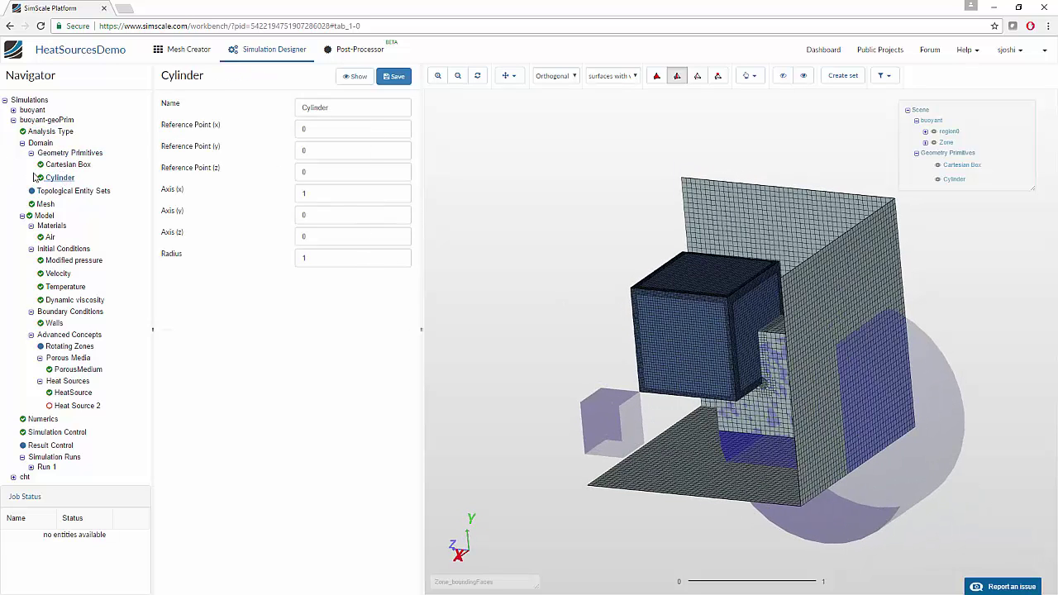
right_click(60, 179)
left_click(268, 208)
left_click(80, 393)
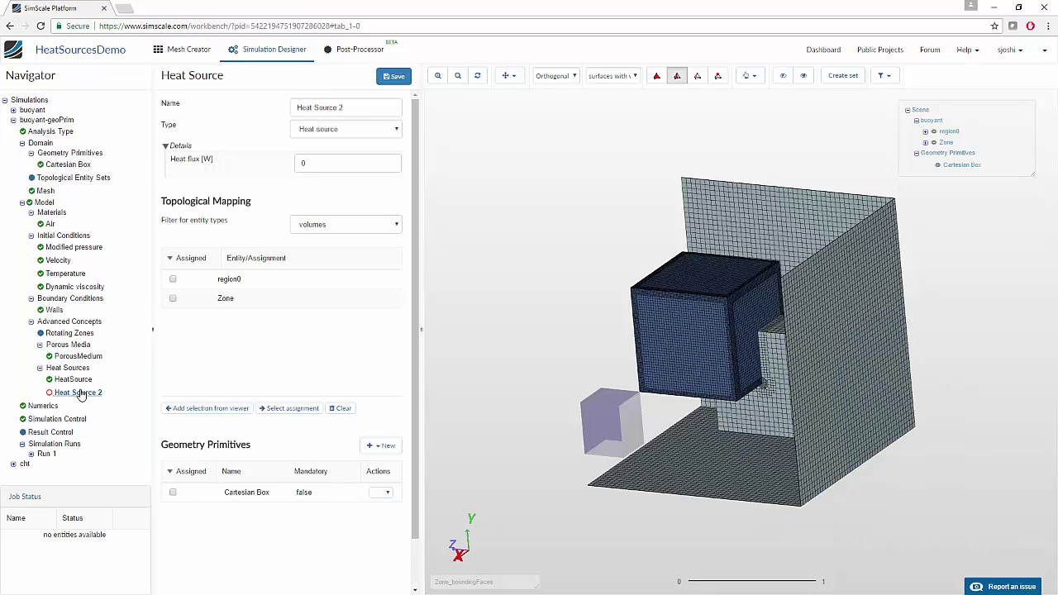
left_click(74, 380)
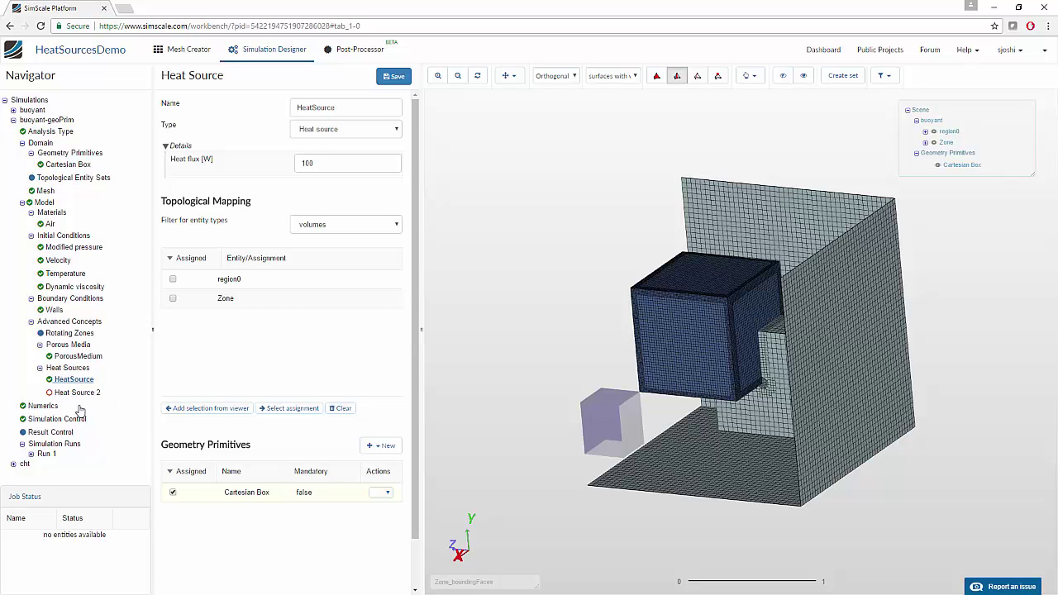
Check Run 1 of buoyant-geoPrim and load its solution fields in the Post-Processor.
left_click(43, 442)
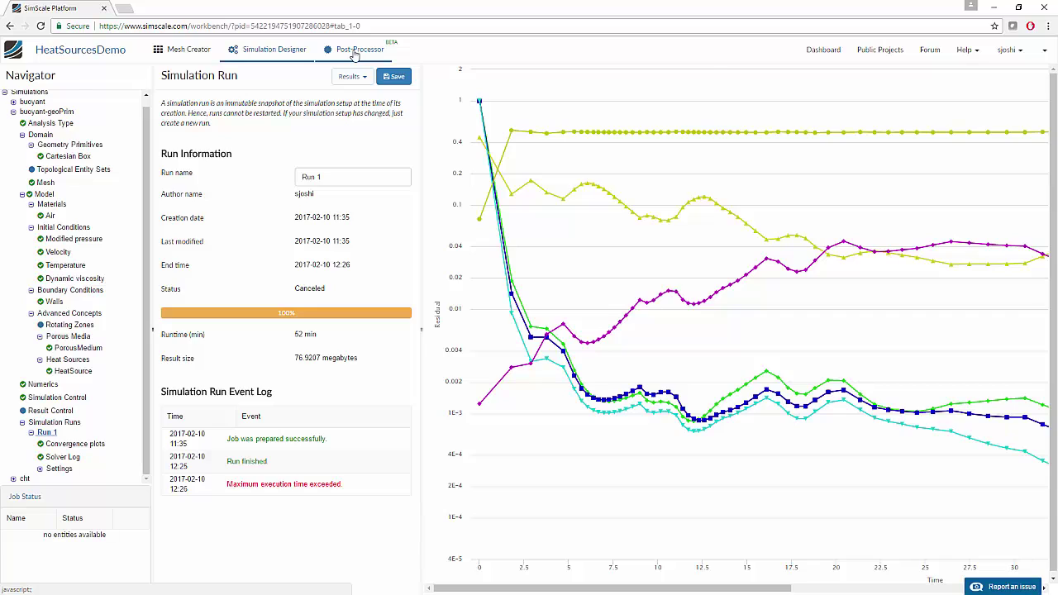
left_click(356, 52)
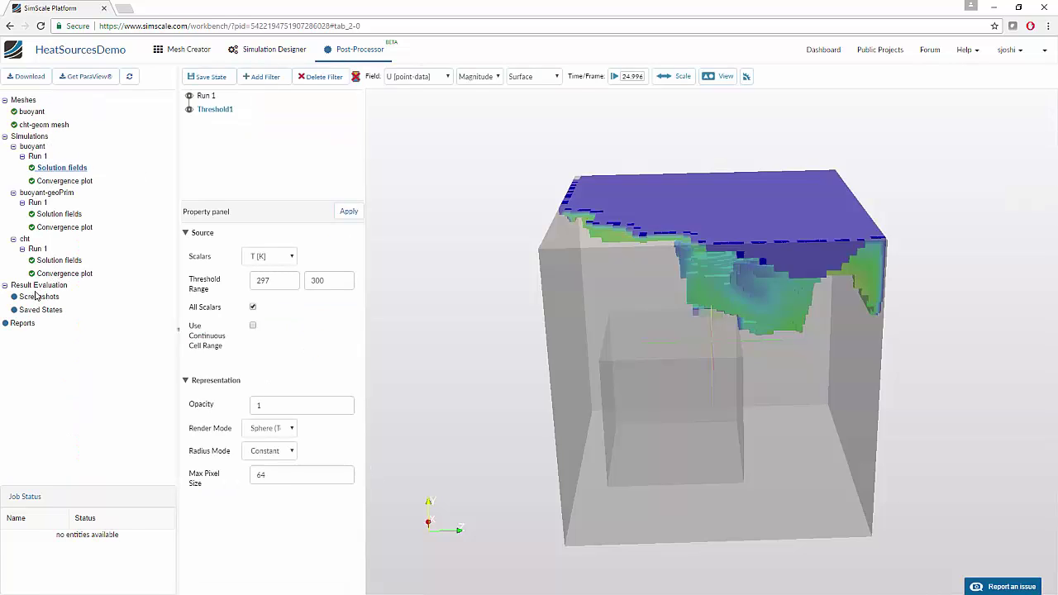
left_click(59, 214)
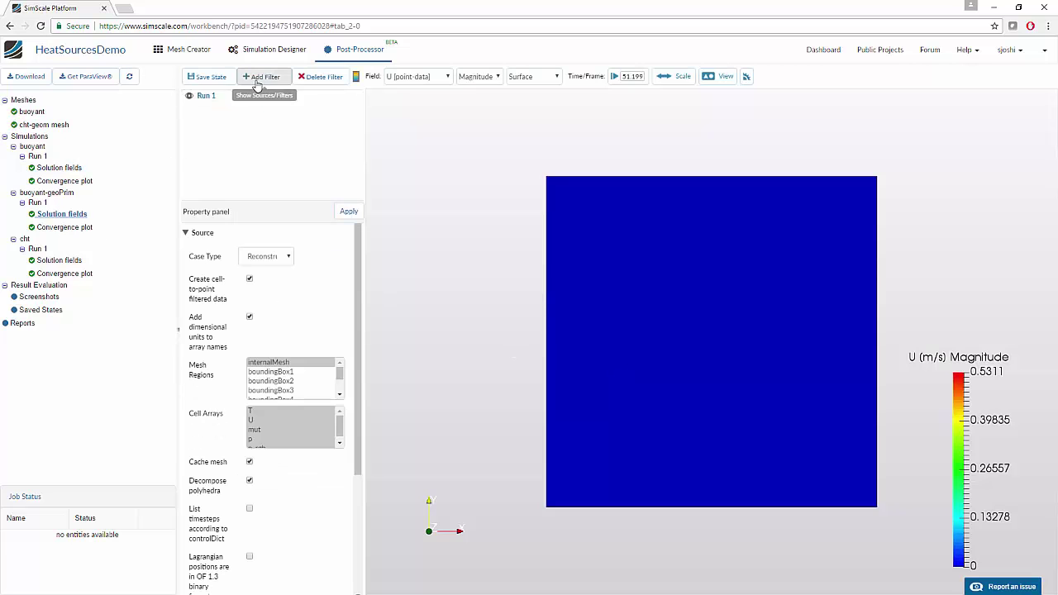
Add a Threshold filter to Run 1 on T [K] with a range of 299 to 350 and apply it.
left_click(258, 82)
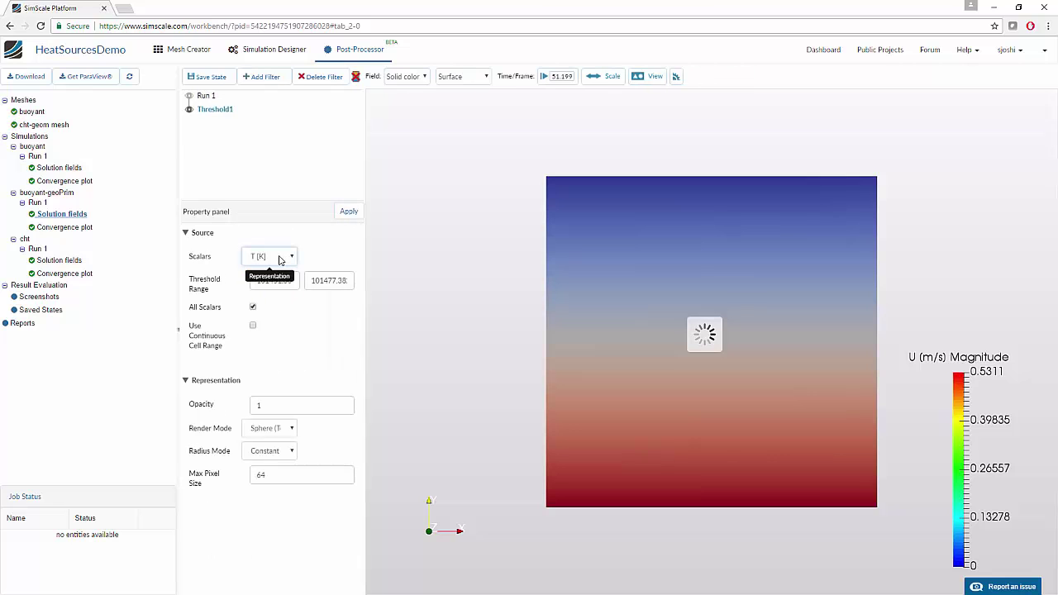
triple_click(278, 282)
type("299")
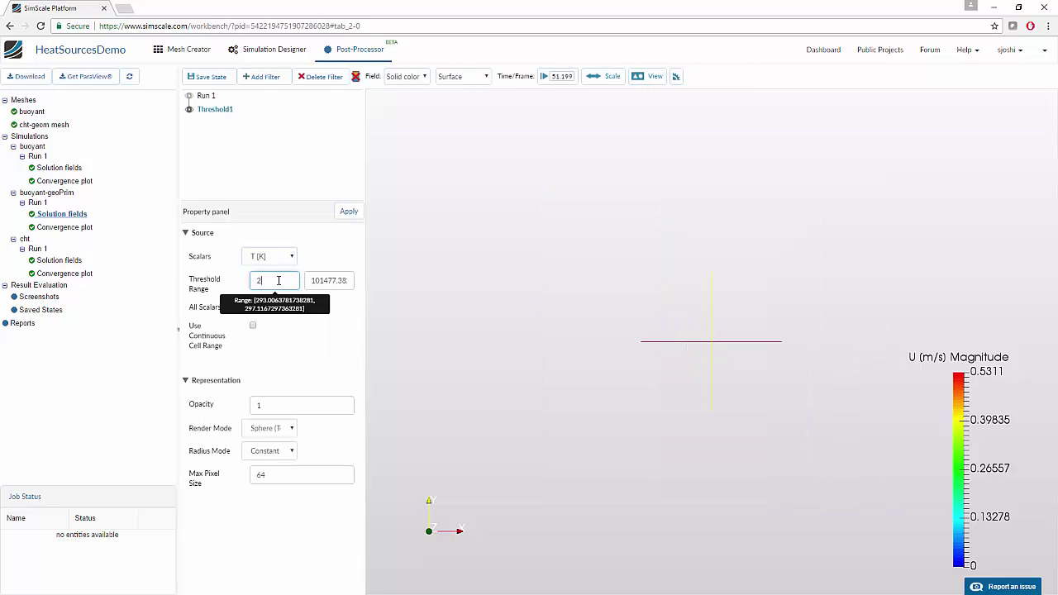
key("Tab")
type("300")
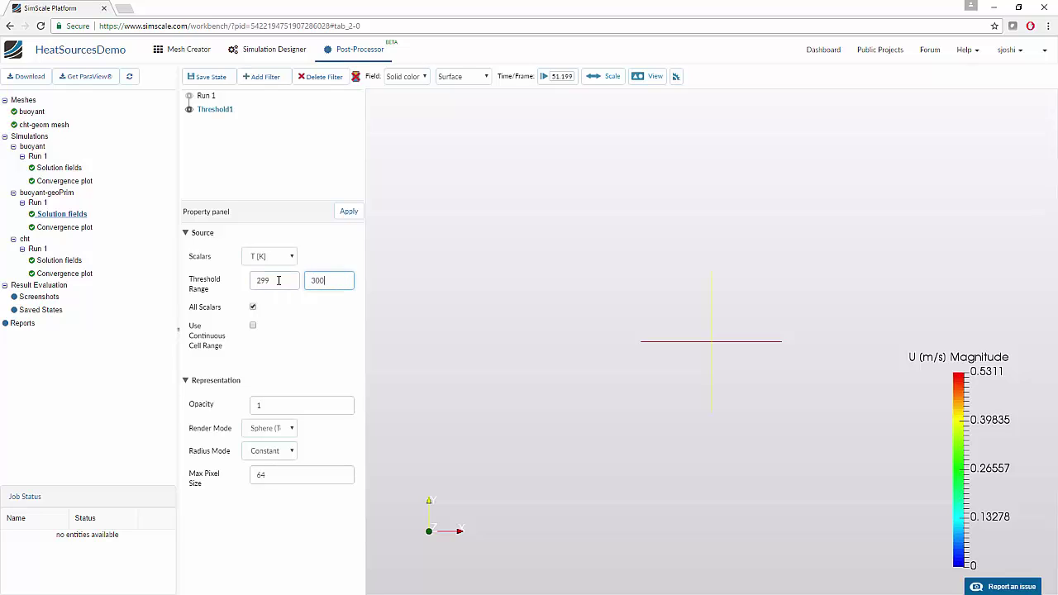
type("0")
left_click(347, 212)
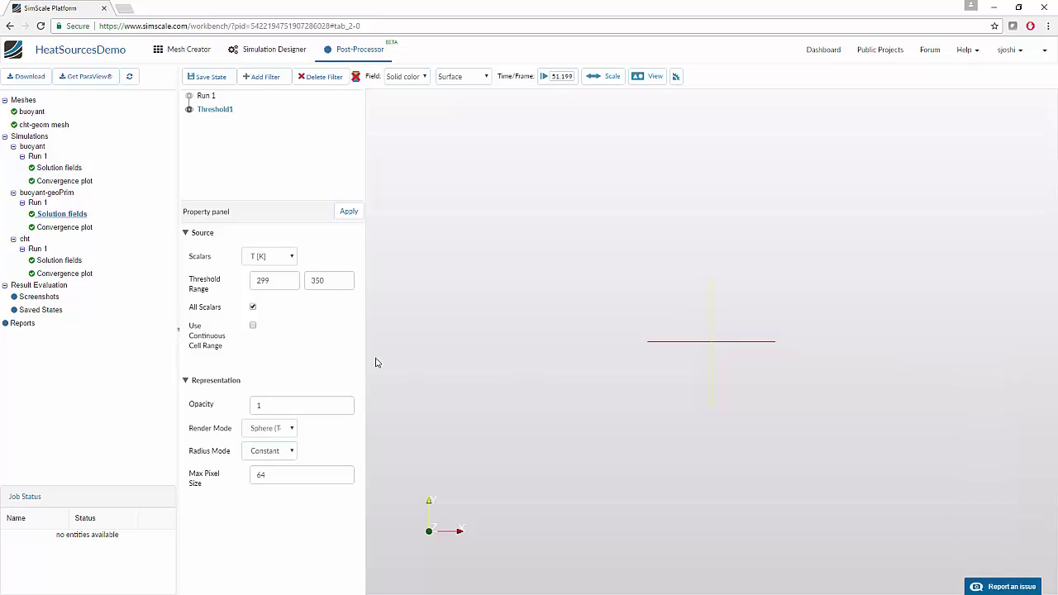
Set the threshold's lower limit to 294, apply it and inspect the resulting region.
left_click(280, 282)
type("4")
left_click(348, 211)
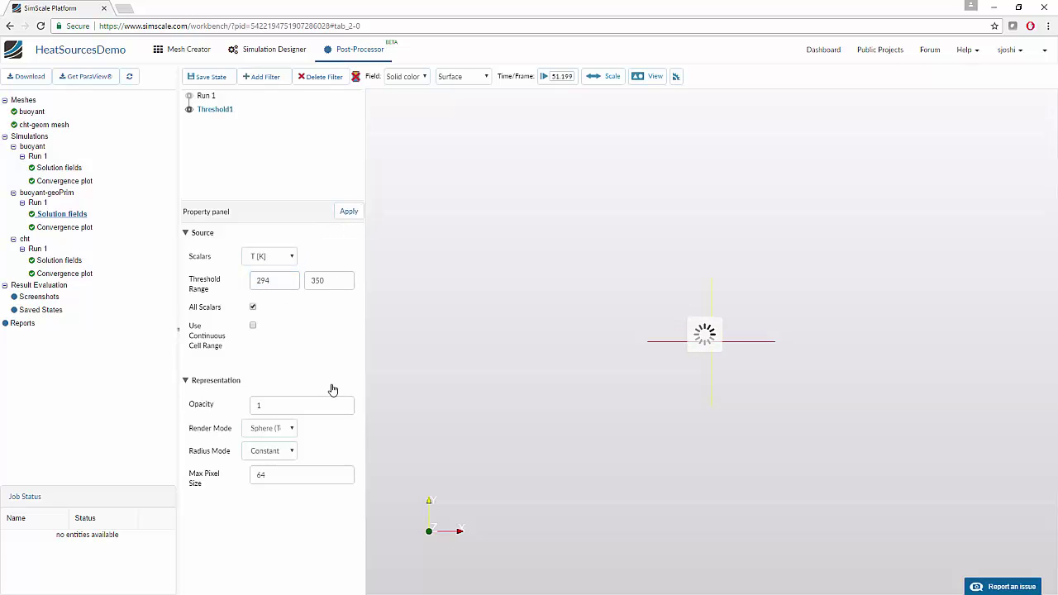
left_click_drag(513, 392, 758, 402)
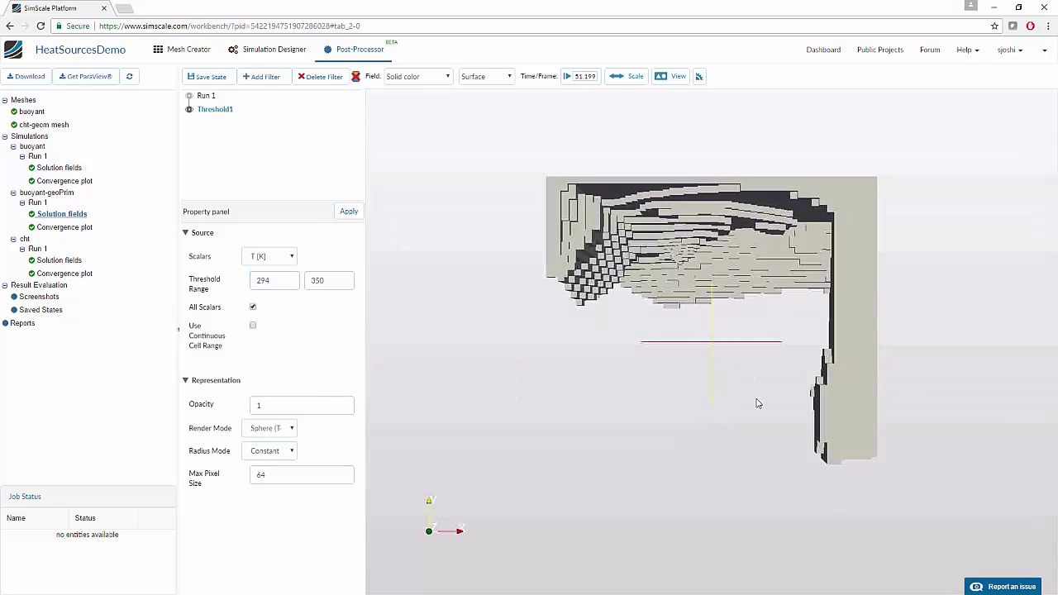
Apply a lower threshold limit of 295 and color the region by U [cell-data] magnitude.
left_click(286, 284)
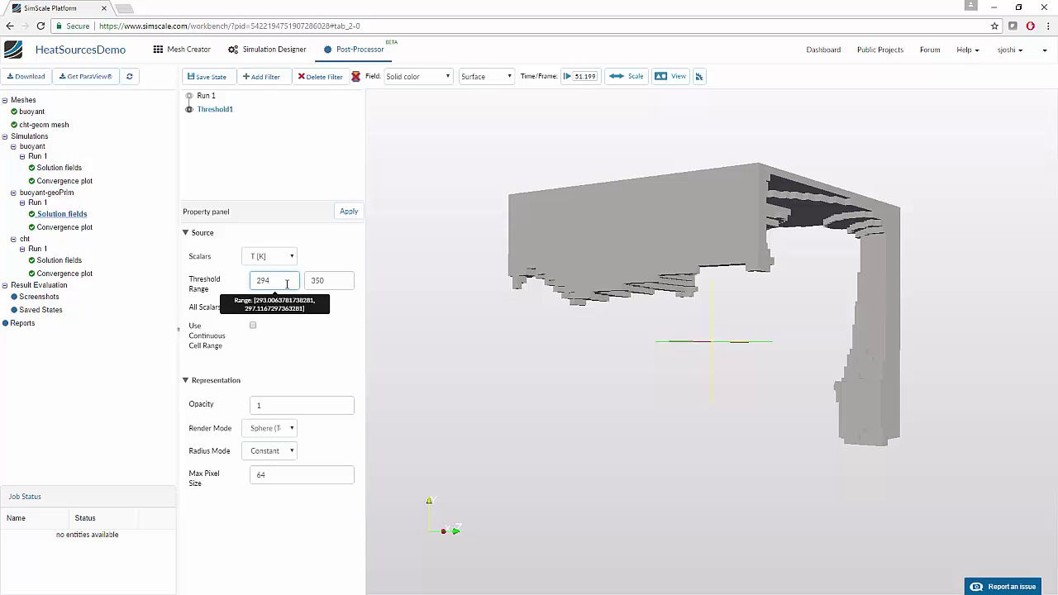
left_click(349, 212)
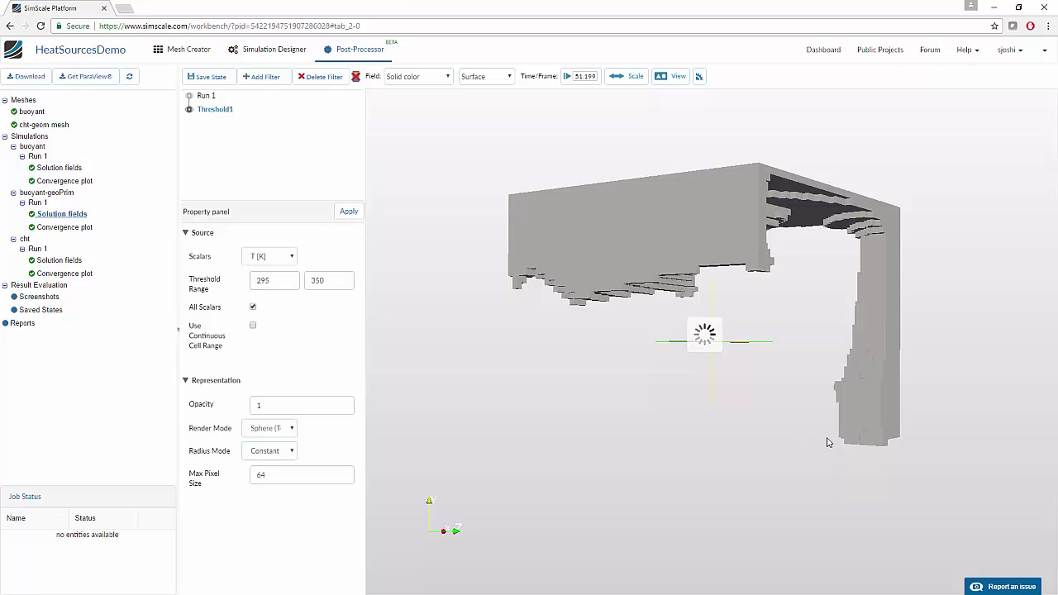
left_click_drag(827, 442, 855, 454)
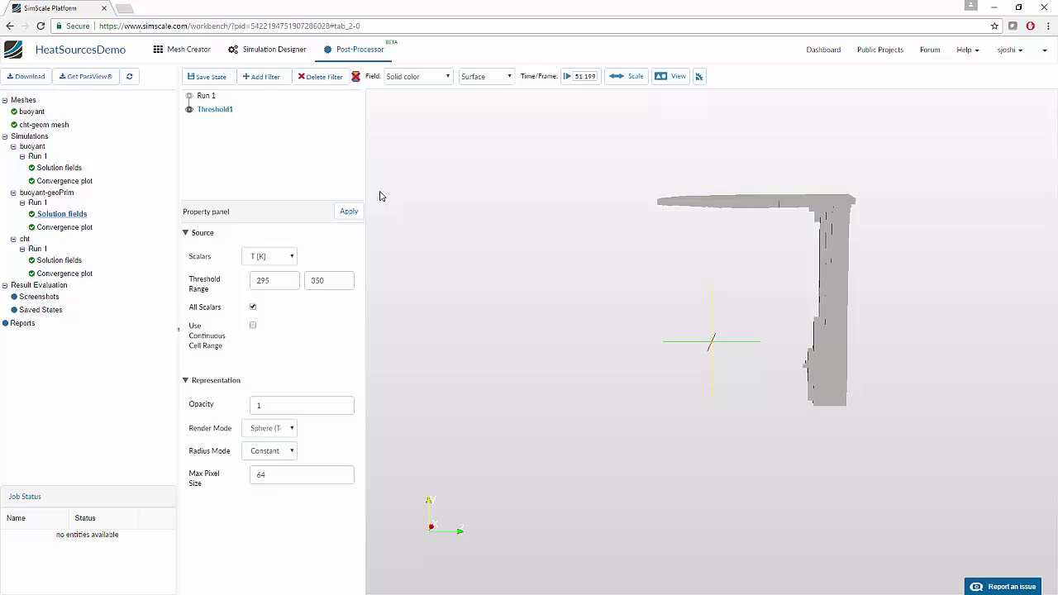
left_click(413, 76)
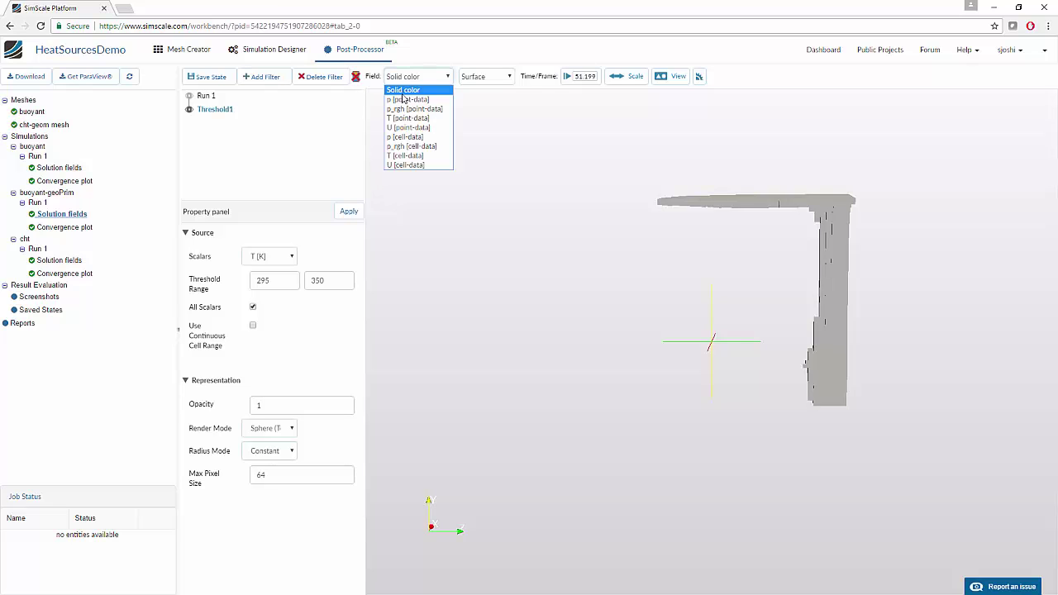
left_click(402, 165)
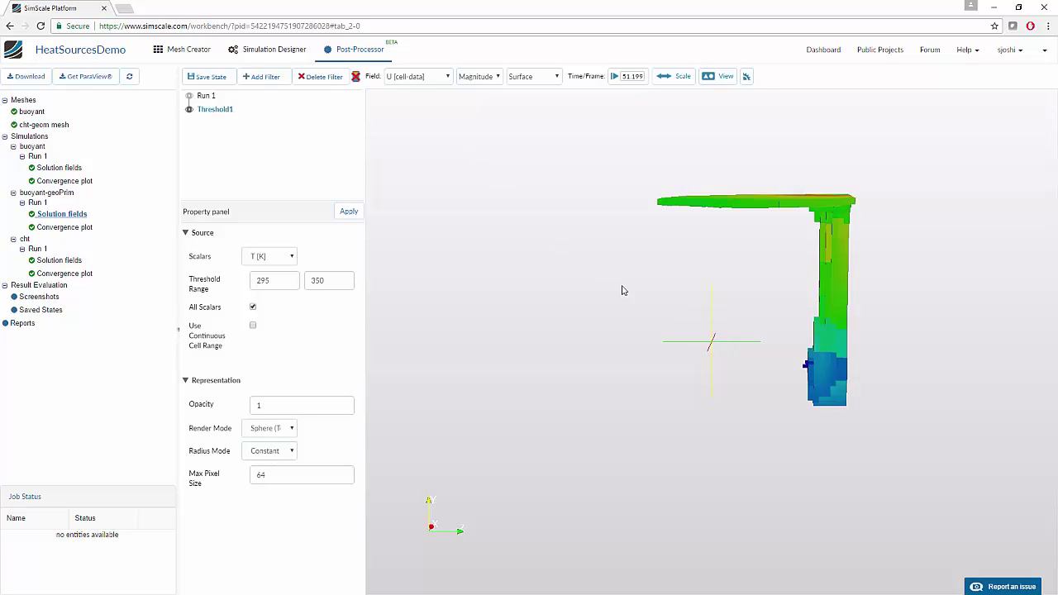
Show Run 1 in solid color around the threshold region and apply a reduced opacity to make the domain semi-transparent.
mouse_move(623, 290)
left_mouse_down()
mouse_move(649, 299)
mouse_move(680, 276)
mouse_move(628, 305)
left_mouse_up()
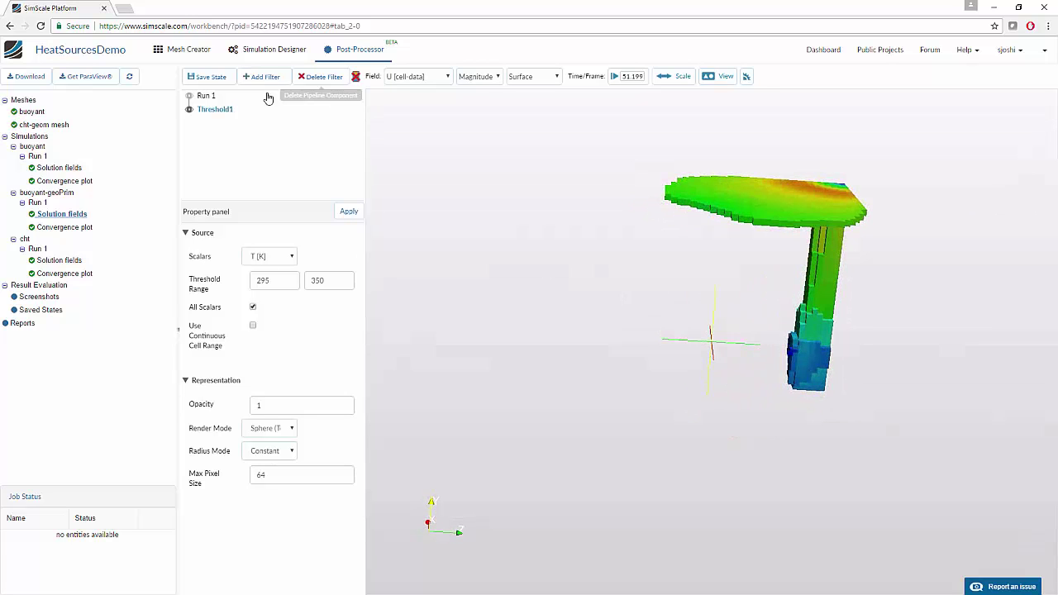
left_click(206, 96)
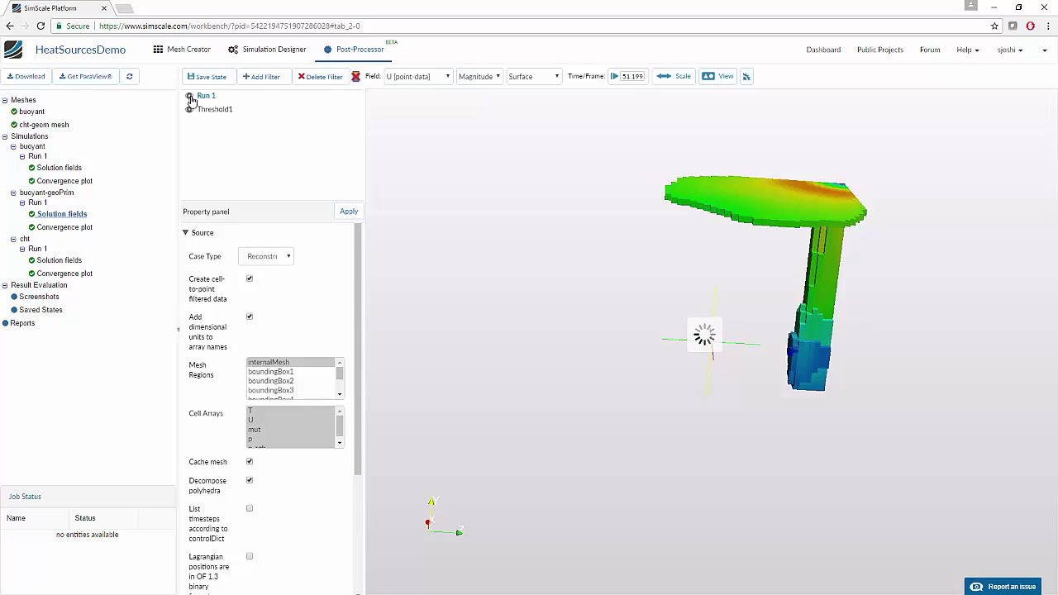
left_click(417, 76)
left_click(409, 91)
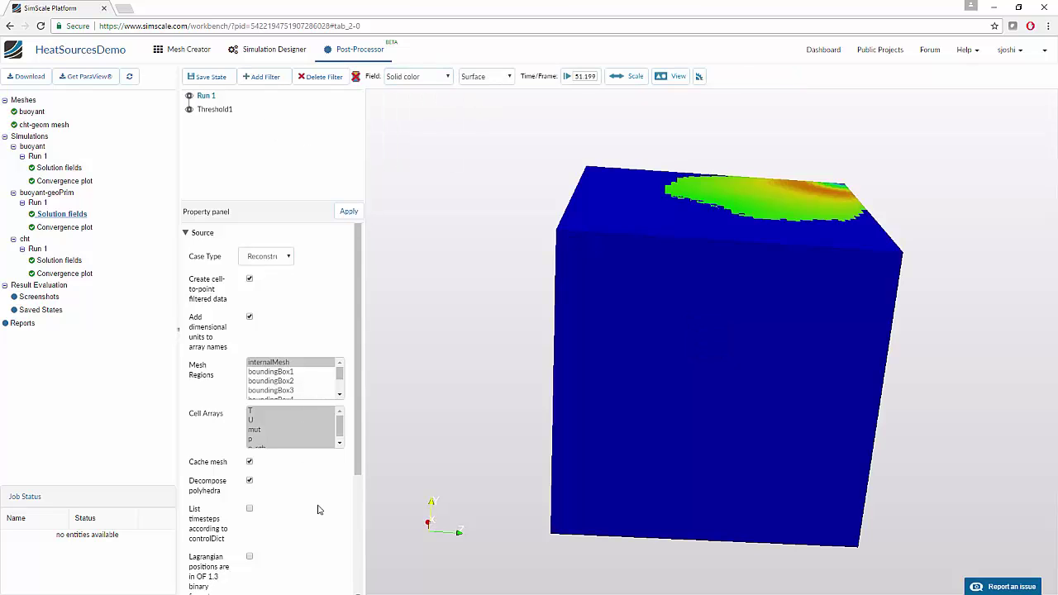
scroll(318, 510, "down", 3)
double_click(309, 502)
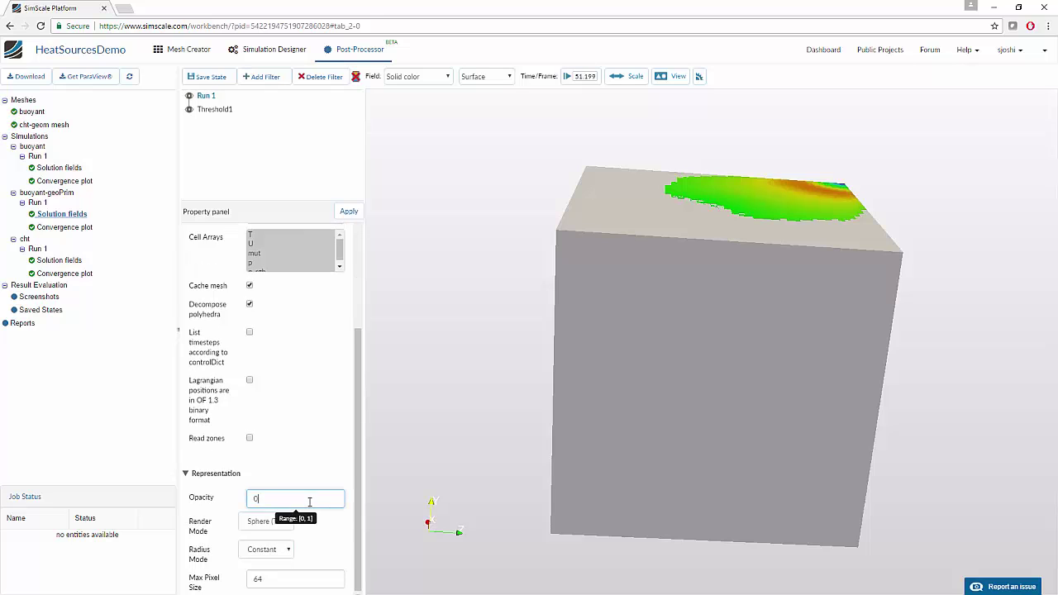
left_click(351, 211)
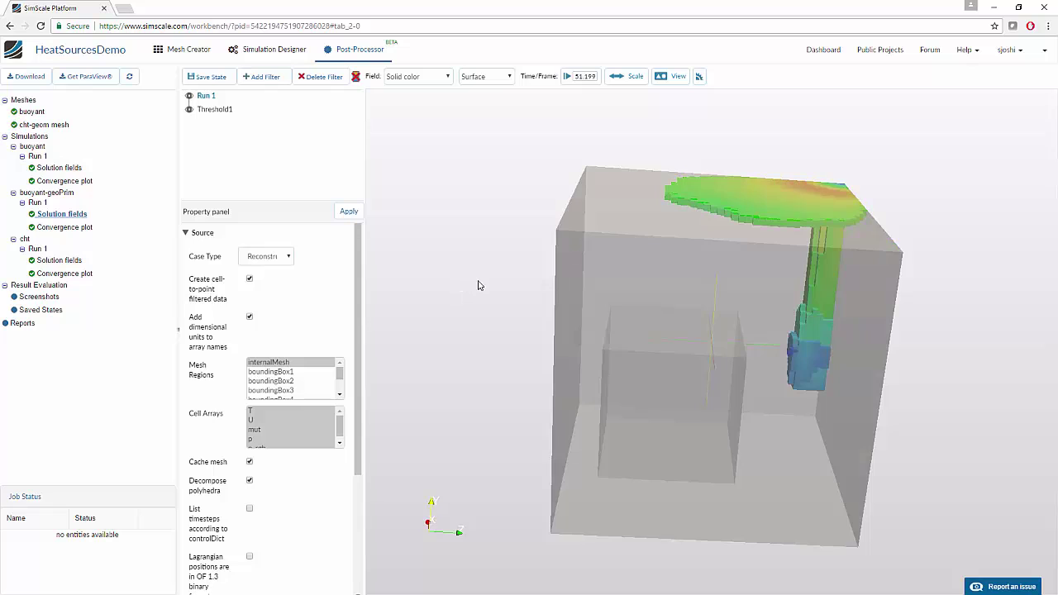
Examine the threshold region inside the semi-transparent domain from several angles and review the Threshold1 settings.
left_click_drag(835, 382, 860, 374)
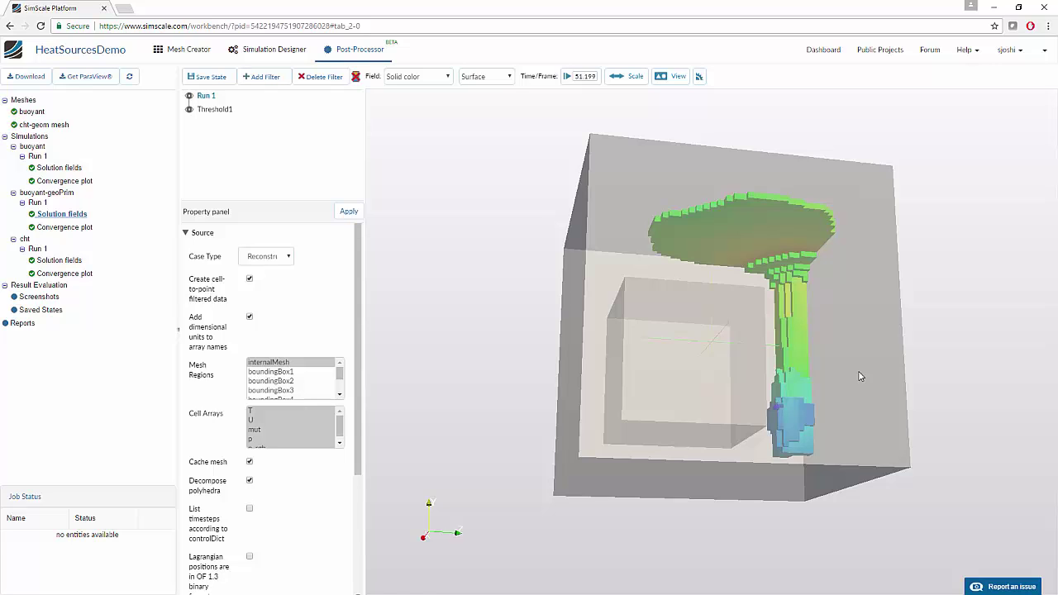
left_click(212, 111)
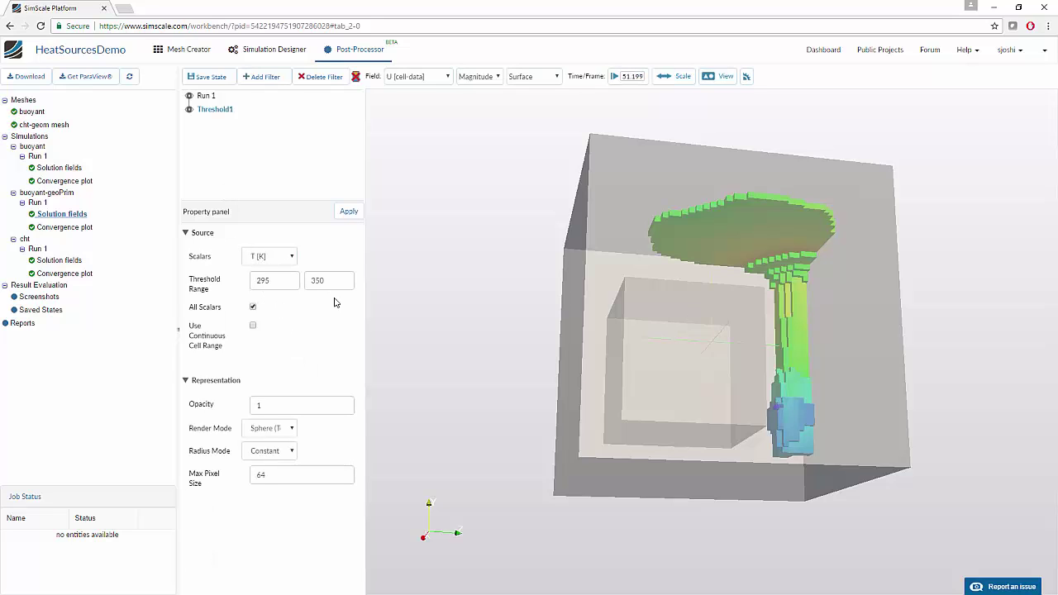
left_click_drag(800, 322, 787, 377)
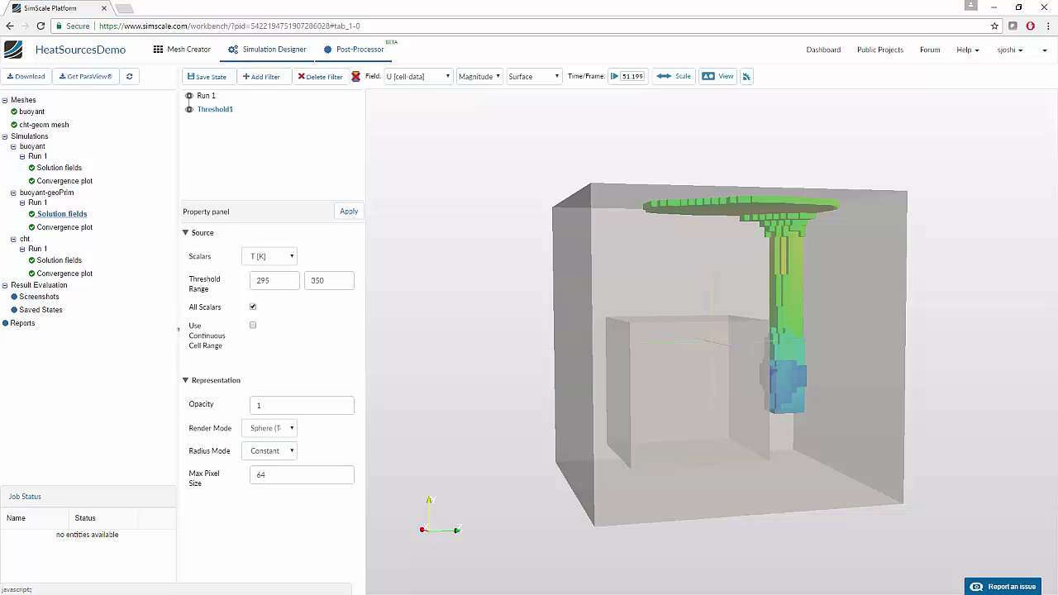
Return to the Simulation Designer, collapse the buoyant-geoPrim setup and expand the cht simulation's setup.
left_click(274, 49)
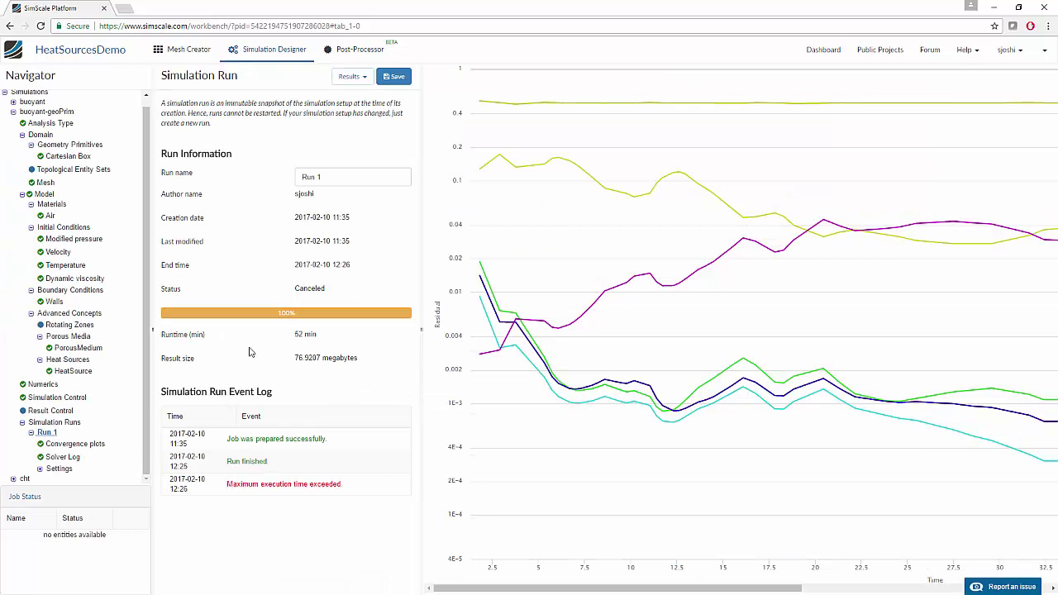
left_click(14, 113)
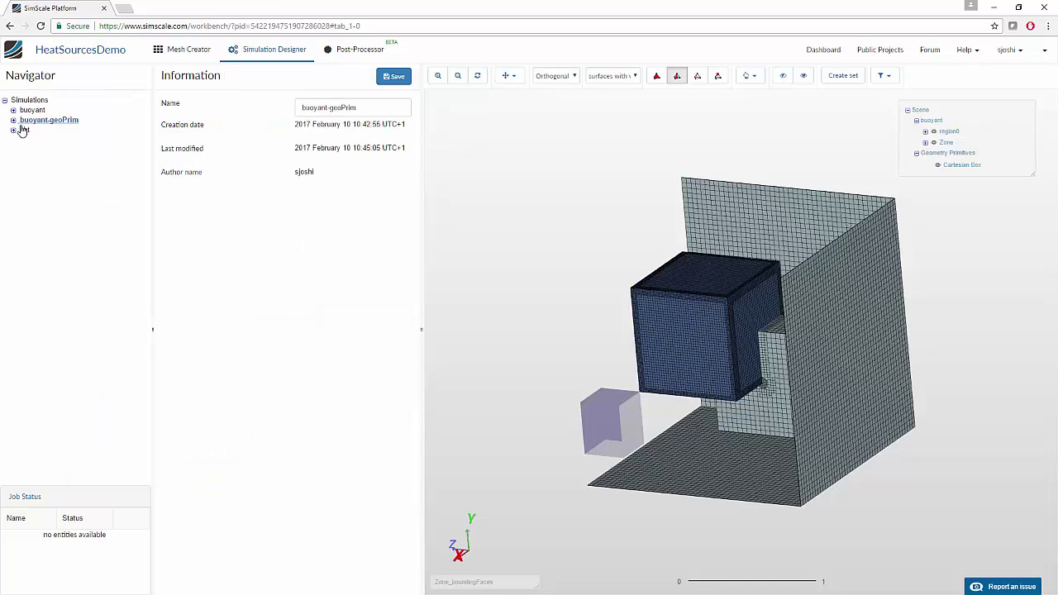
left_click(23, 130)
left_click(12, 130)
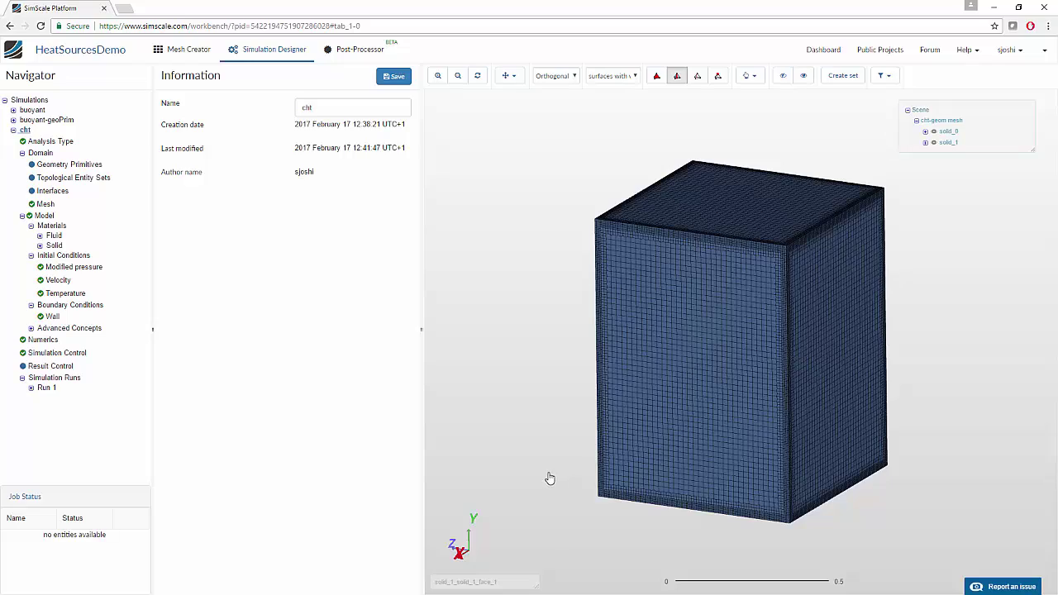
Hide the top and front faces of the cht mesh to expose the coil, and render the model as plain surfaces.
left_click(739, 305)
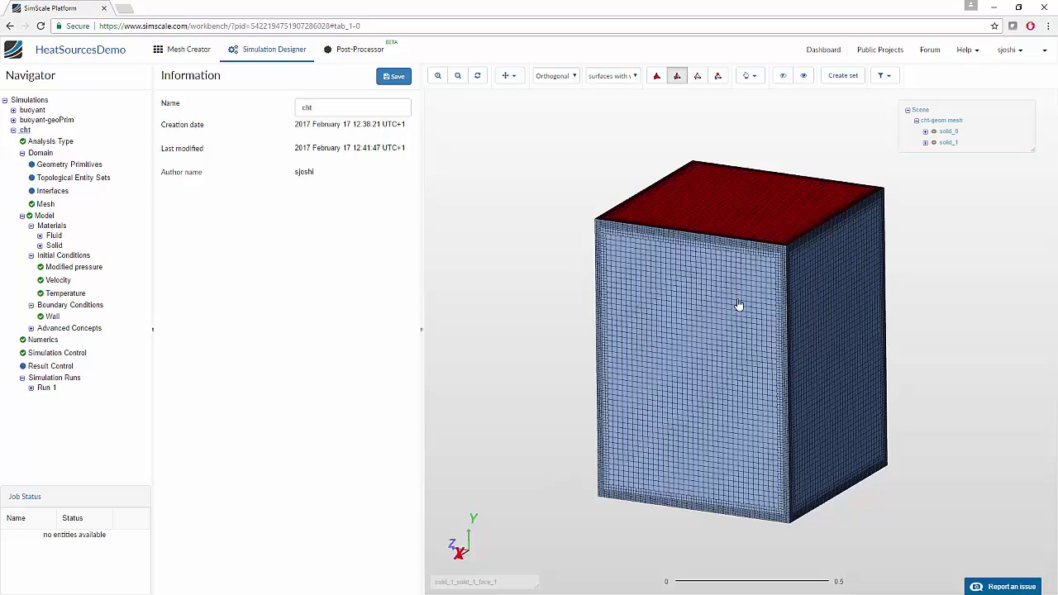
left_click(783, 75)
mouse_move(876, 348)
left_mouse_down()
mouse_move(904, 317)
mouse_move(862, 348)
left_mouse_up()
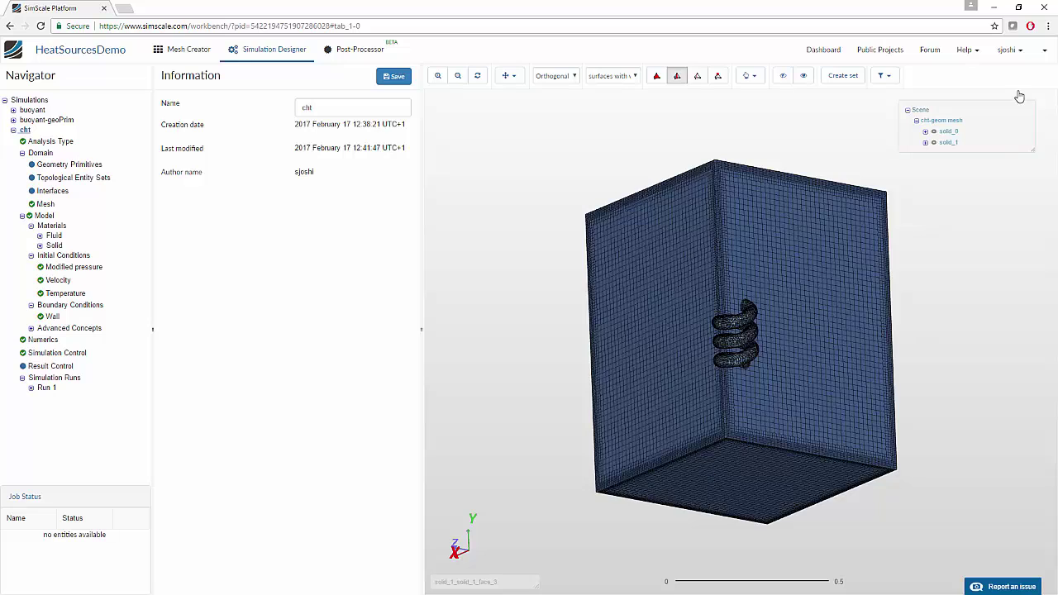
left_click(611, 76)
left_click(602, 88)
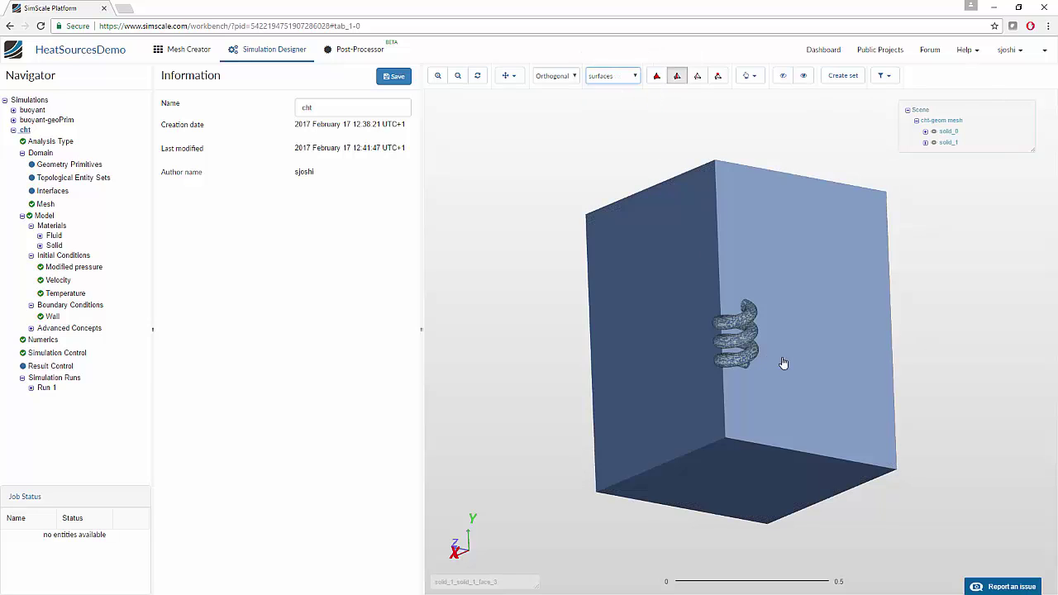
Hide solid_0 and select the coil-shaped interface face of solid_1.
left_click(934, 132)
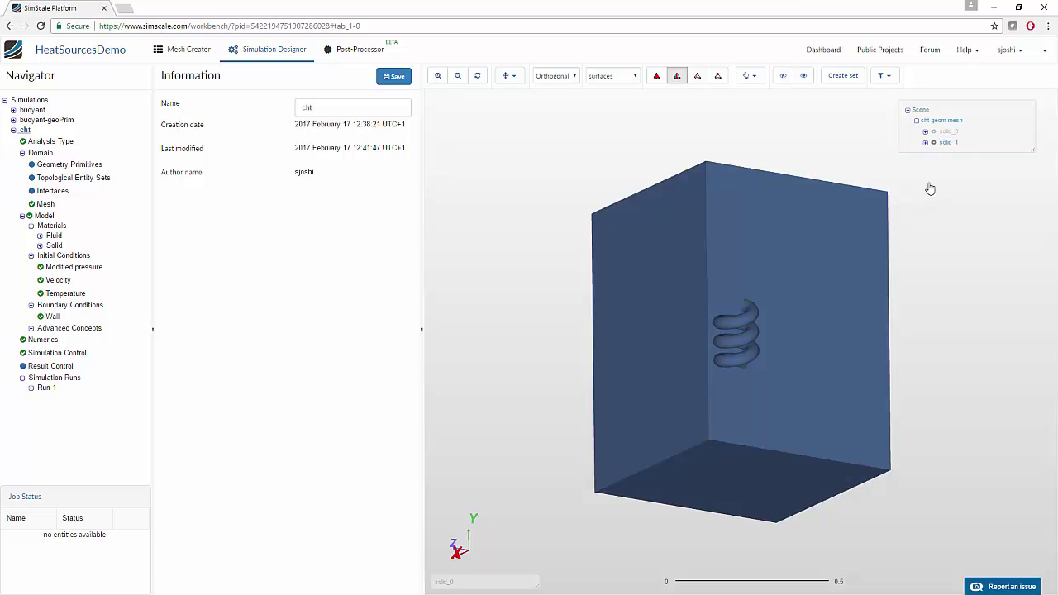
left_click_drag(928, 189, 811, 329)
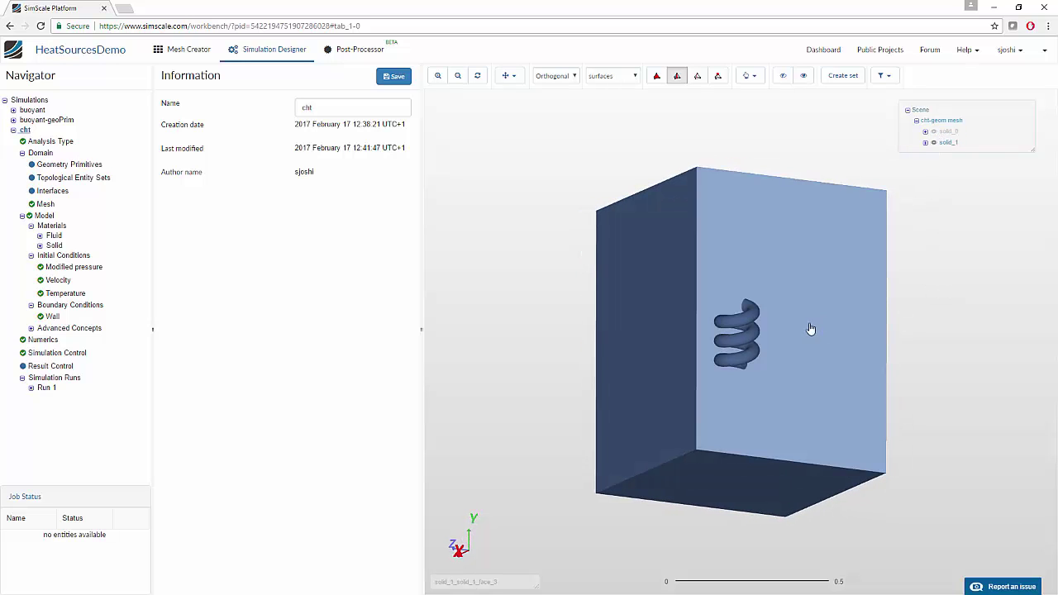
left_click(748, 335)
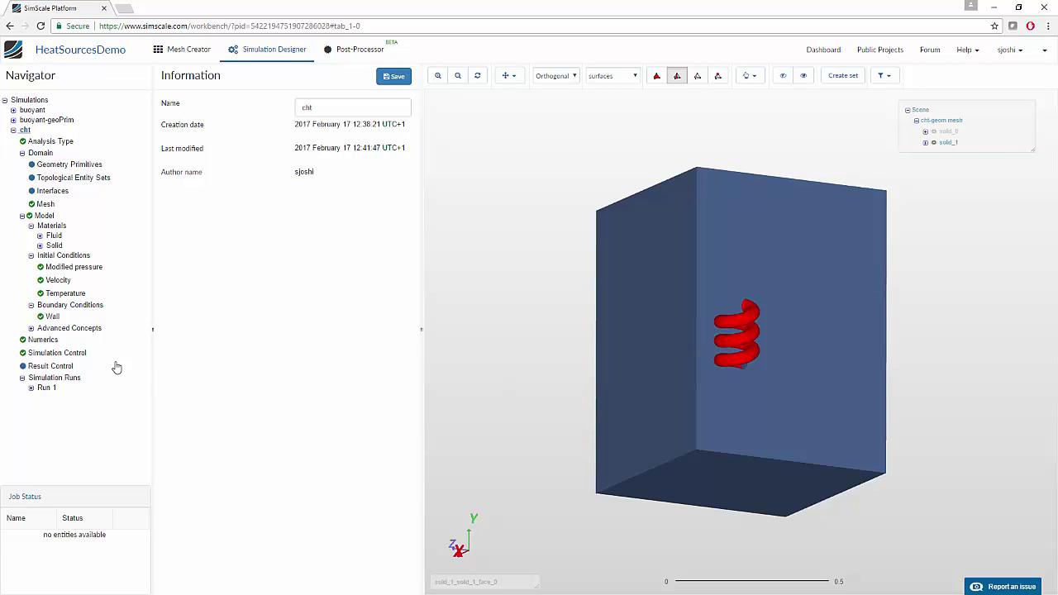
Review the cht simulation's analysis type, mesh and gravity settings.
left_click(50, 141)
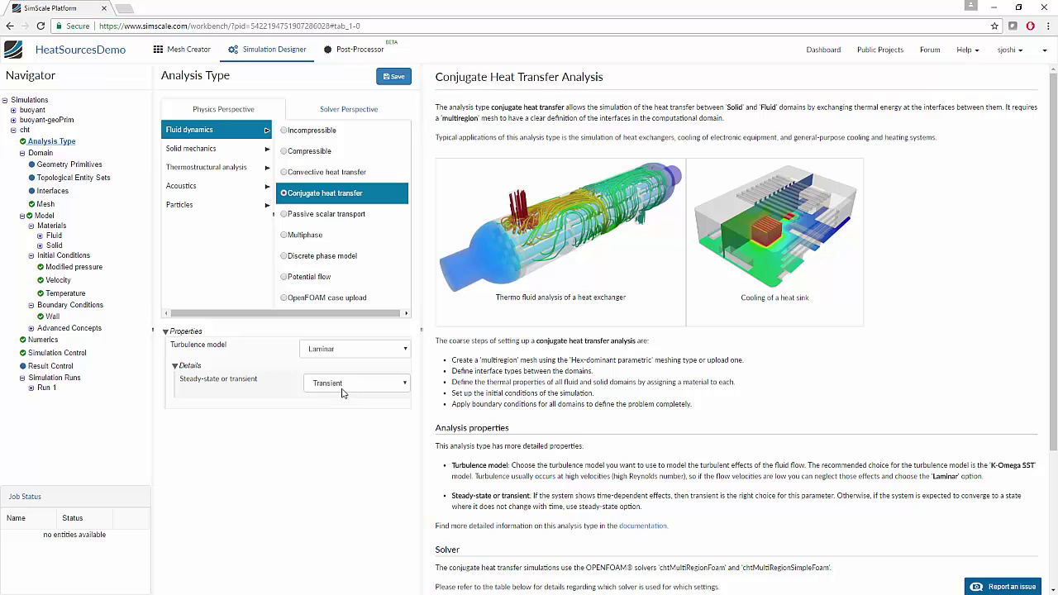
left_click(47, 205)
left_click(46, 214)
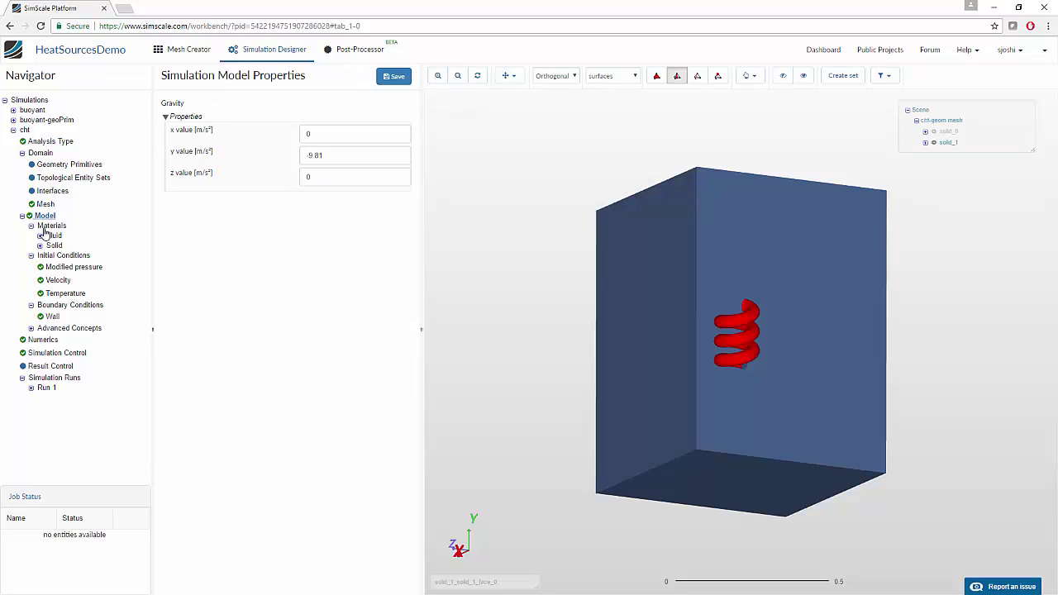
Expand the fluid and solid materials and review the Air and Copper definitions with their assigned volumes.
left_click(40, 236)
left_click(40, 258)
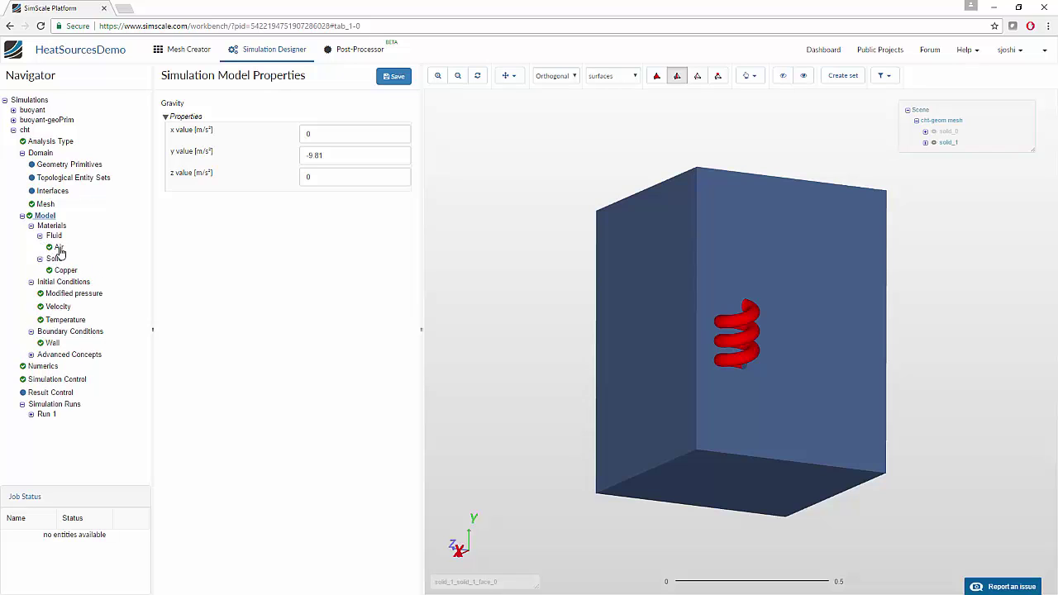
left_click(58, 248)
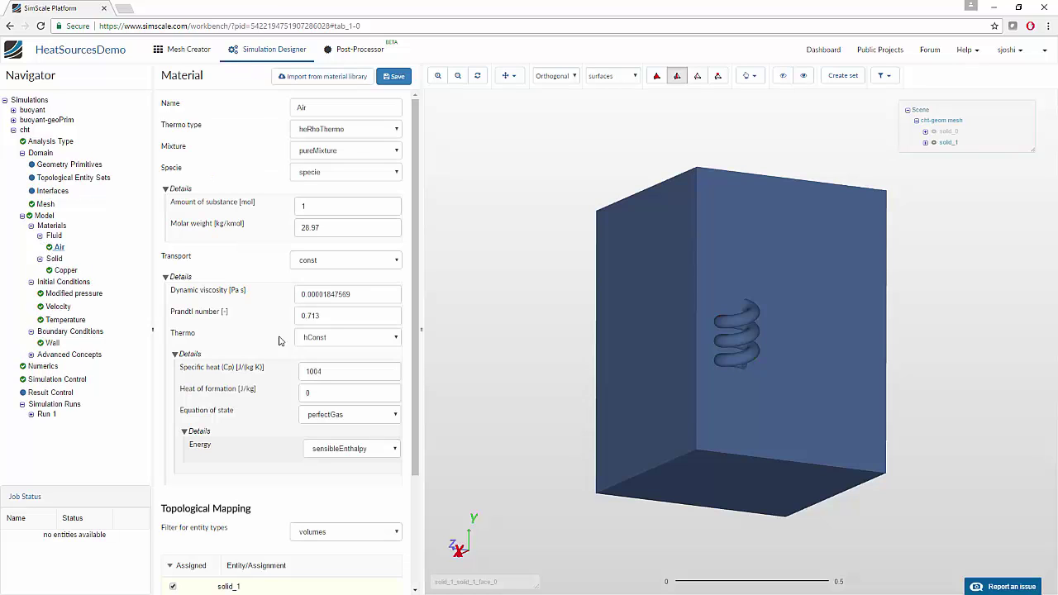
left_click(63, 270)
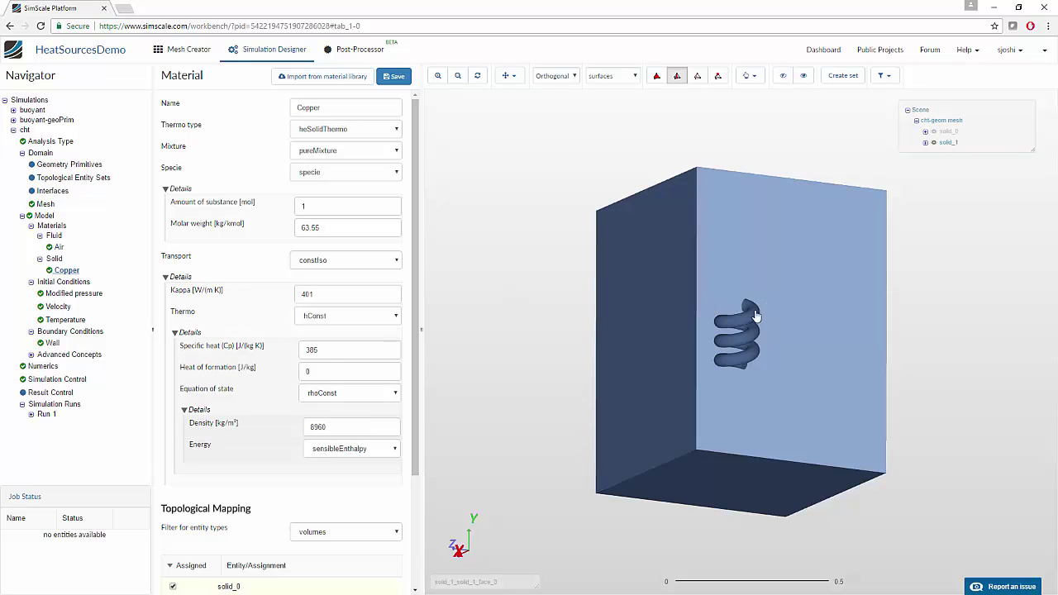
Review the initial conditions for modified pressure, velocity and temperature.
left_click(78, 295)
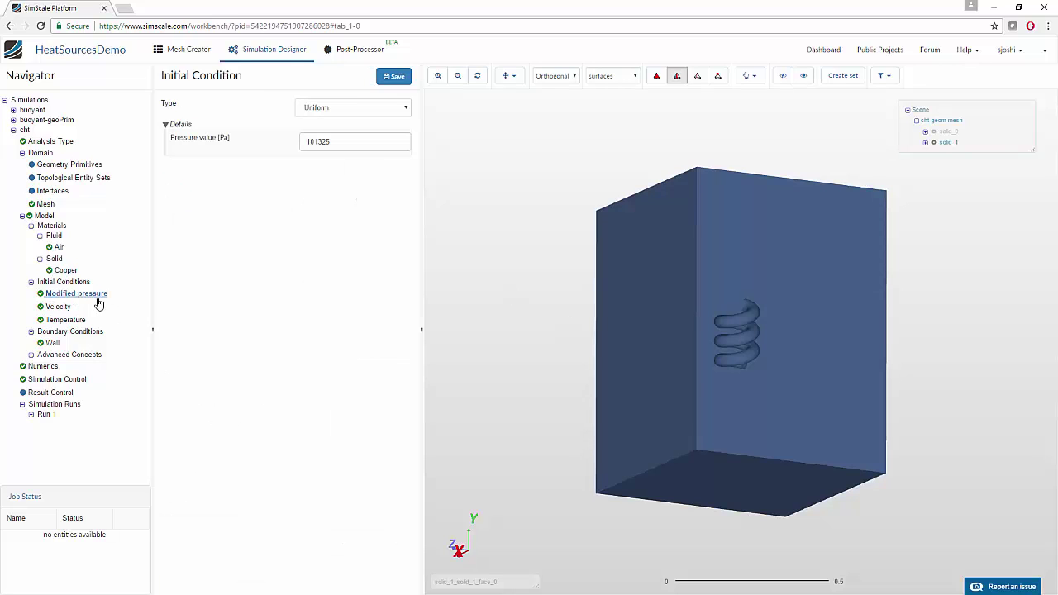
left_click(59, 307)
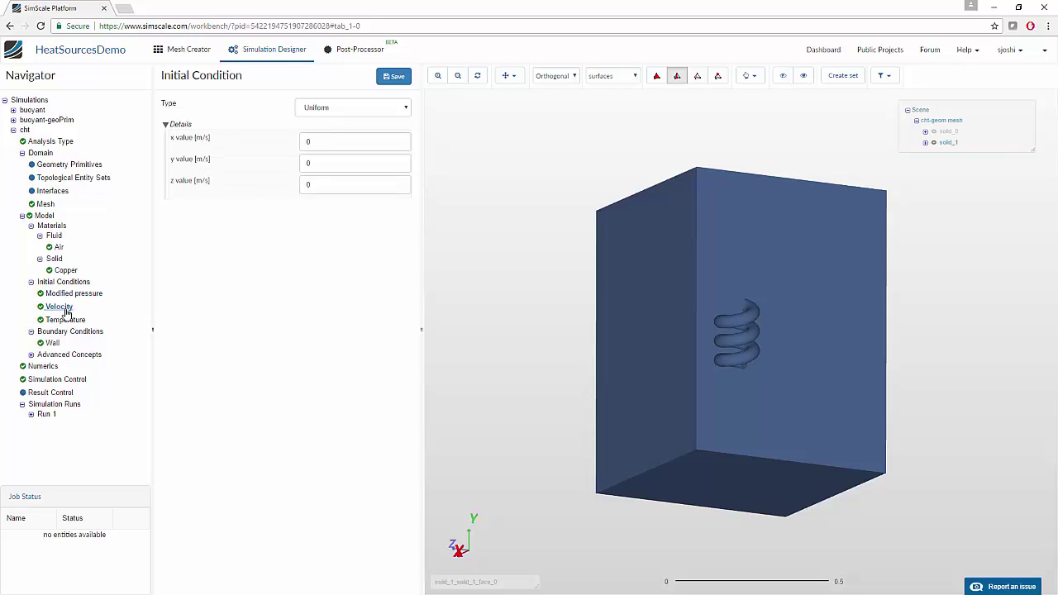
left_click(67, 320)
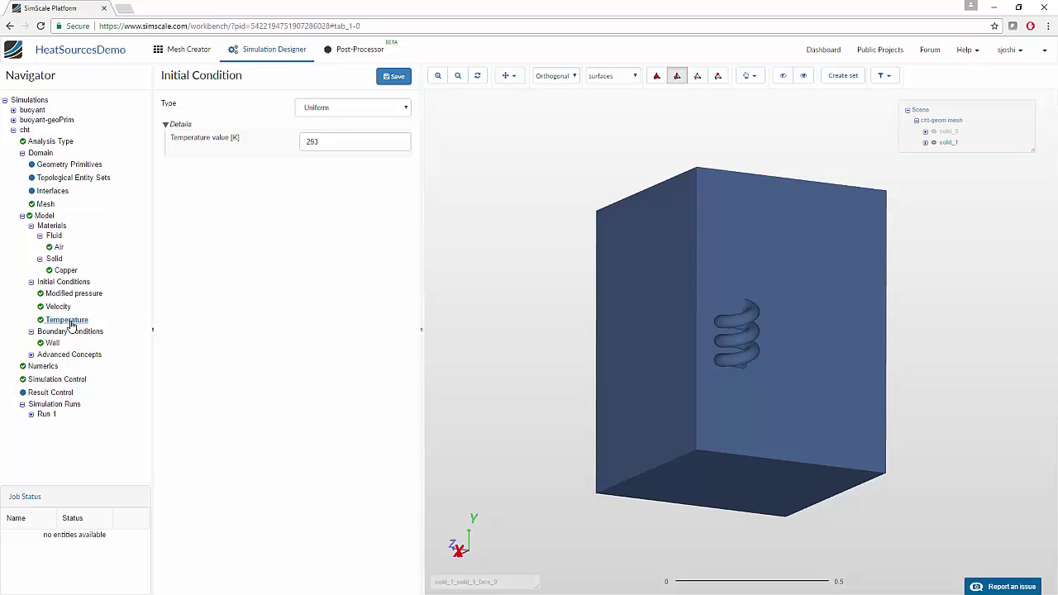
left_click(86, 295)
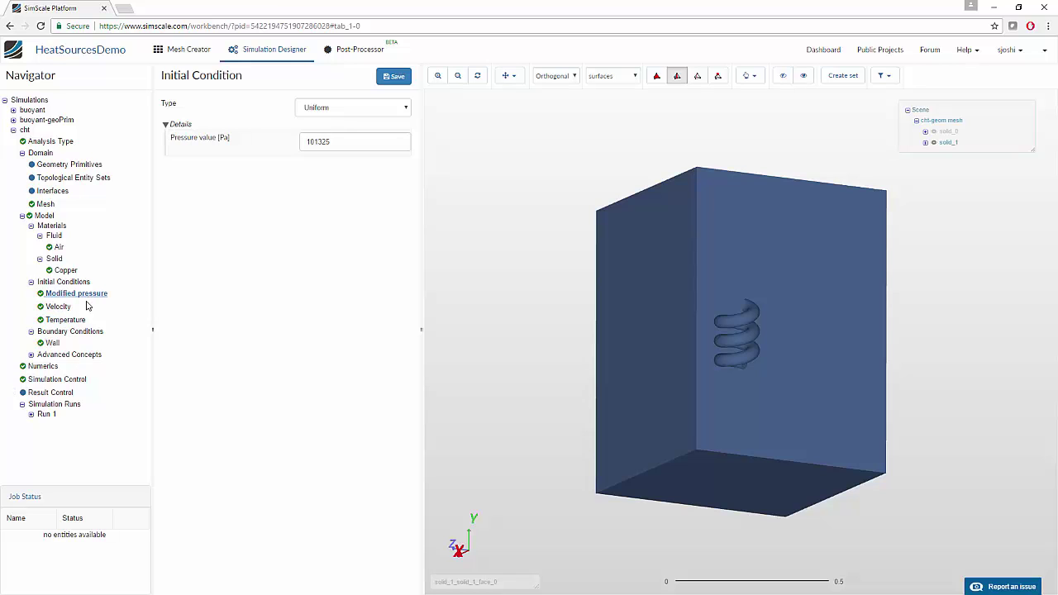
Review the Wall boundary condition and its face assignments, then highlight the coil interface face in the model.
left_click(50, 343)
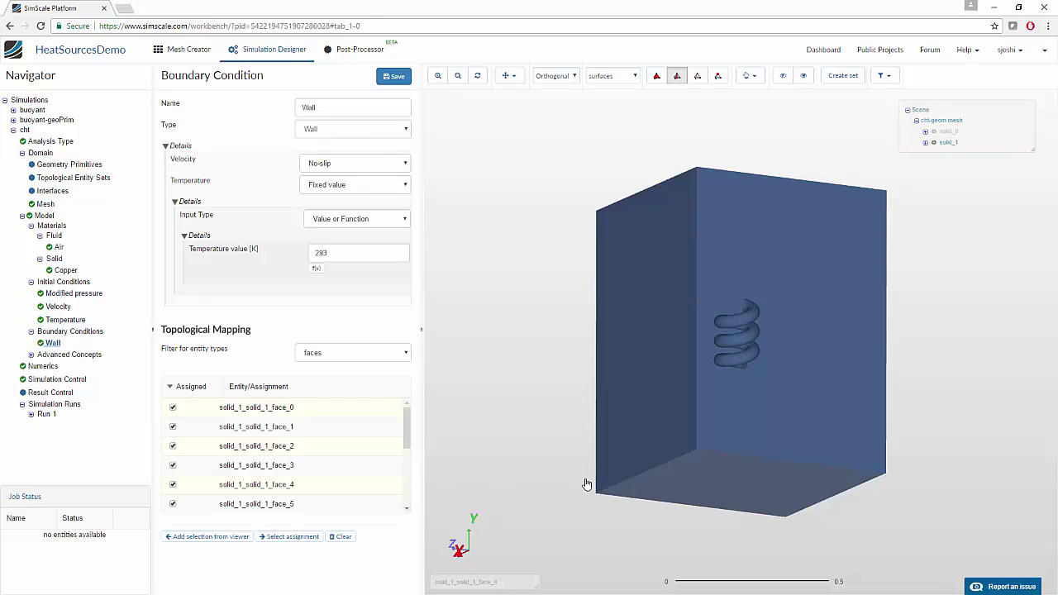
scroll(333, 459, "down", 5)
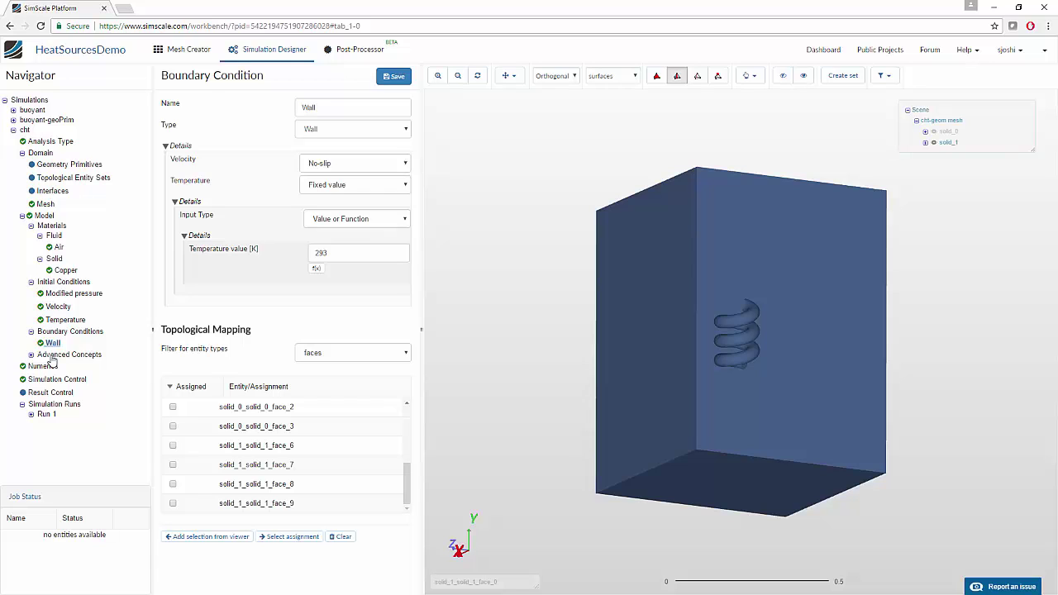
left_click(748, 319)
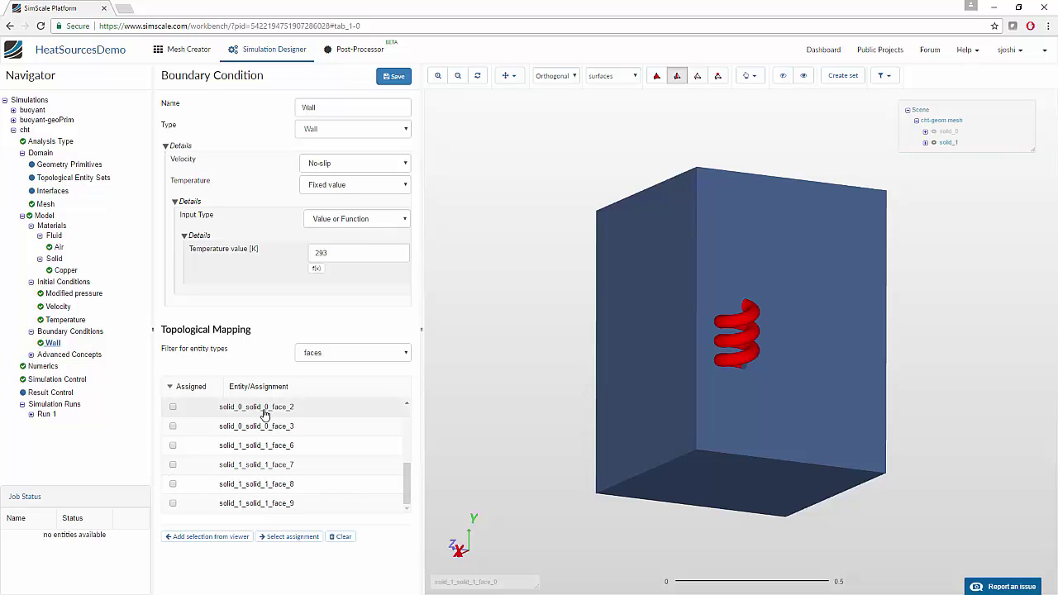
Open Heat Source 1 under Advanced Concepts and review its heat flux and volume assignment.
left_click(31, 355)
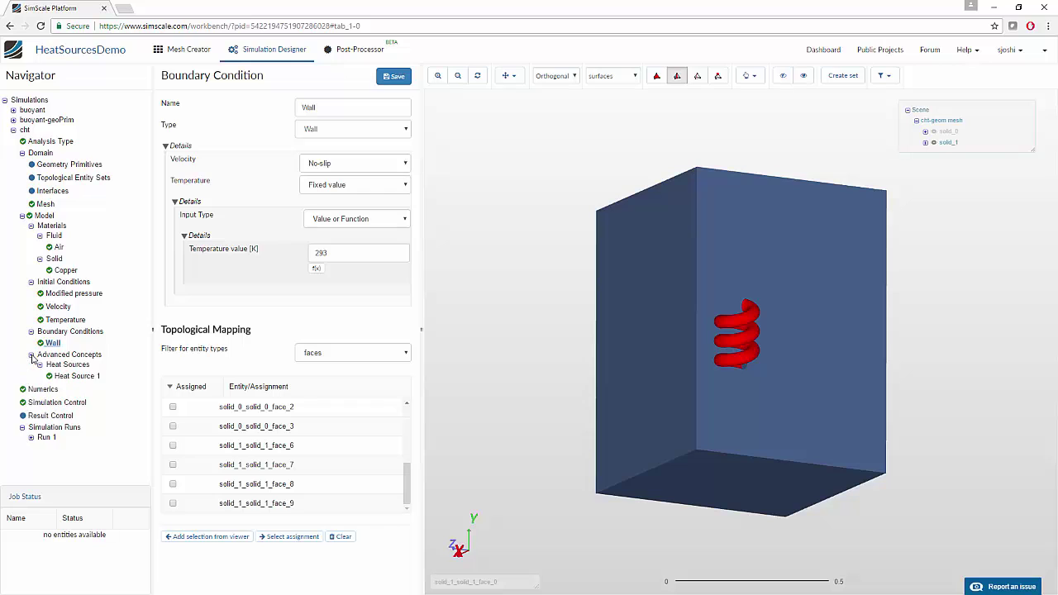
left_click(73, 376)
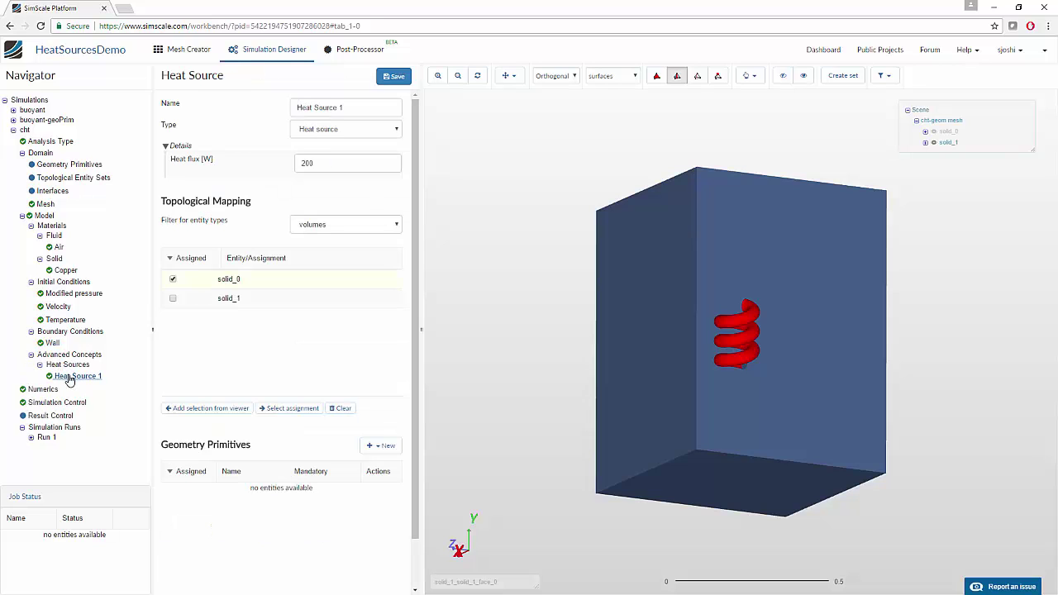
double_click(344, 162)
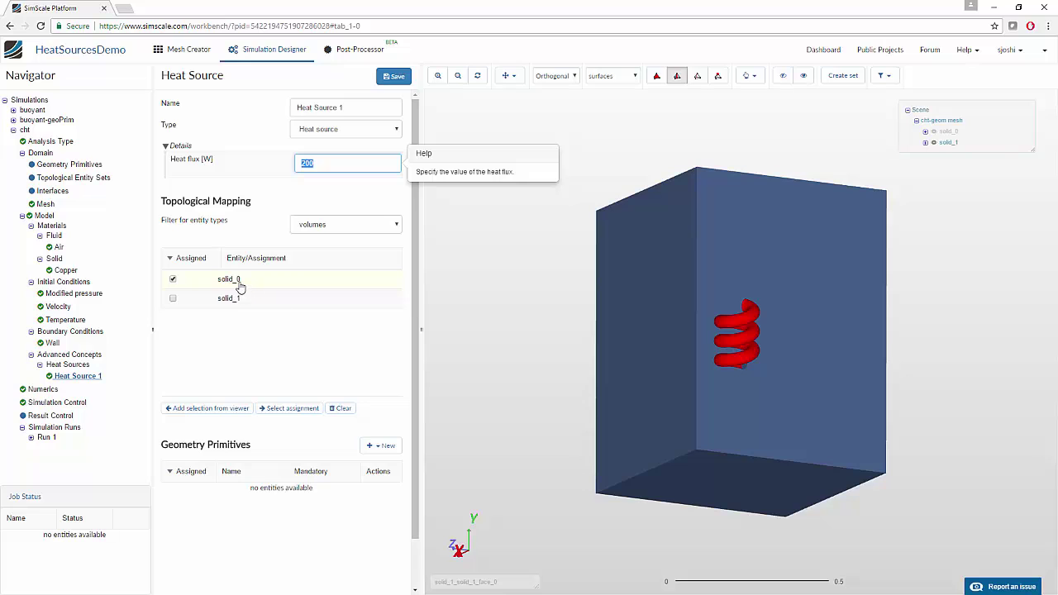
Hide solid_1 and display solid_0 so that only the coil assigned to the heat source is shown up close.
left_click(934, 143)
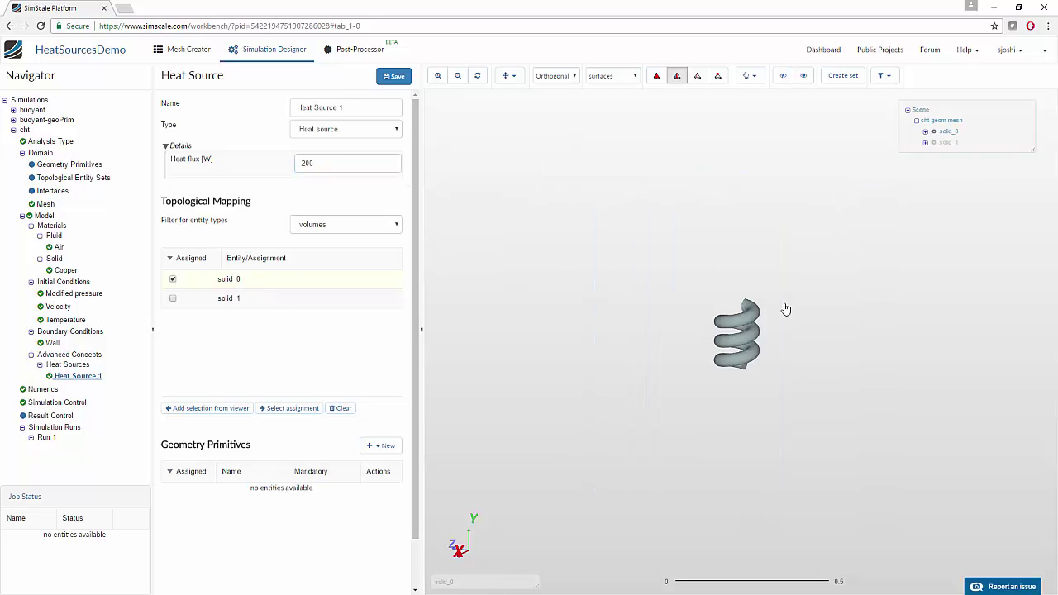
scroll(805, 203, "up", 3)
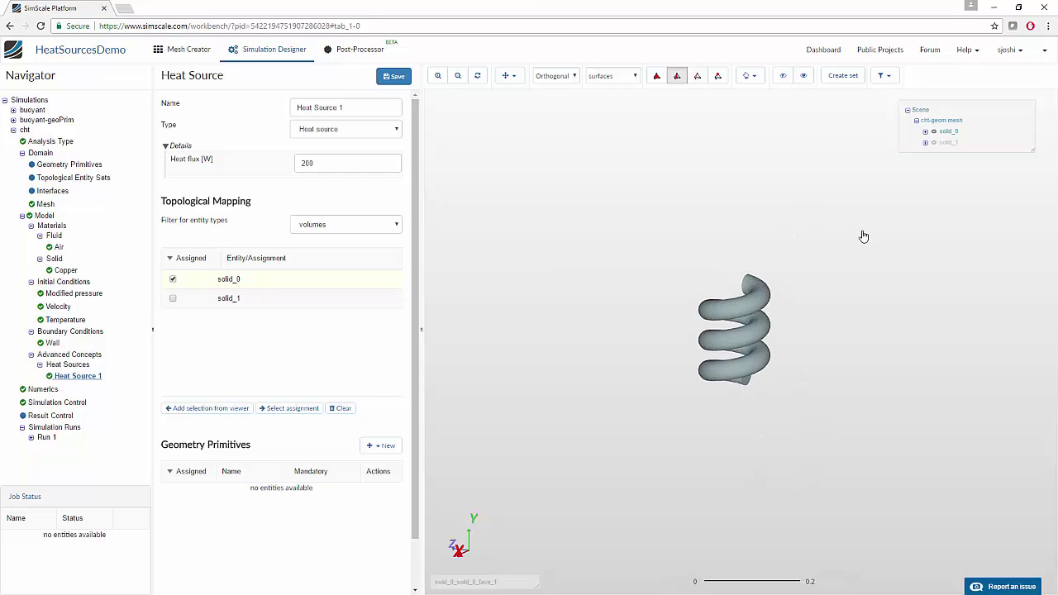
mouse_move(825, 438)
left_mouse_down()
mouse_move(904, 397)
mouse_move(806, 438)
left_mouse_up()
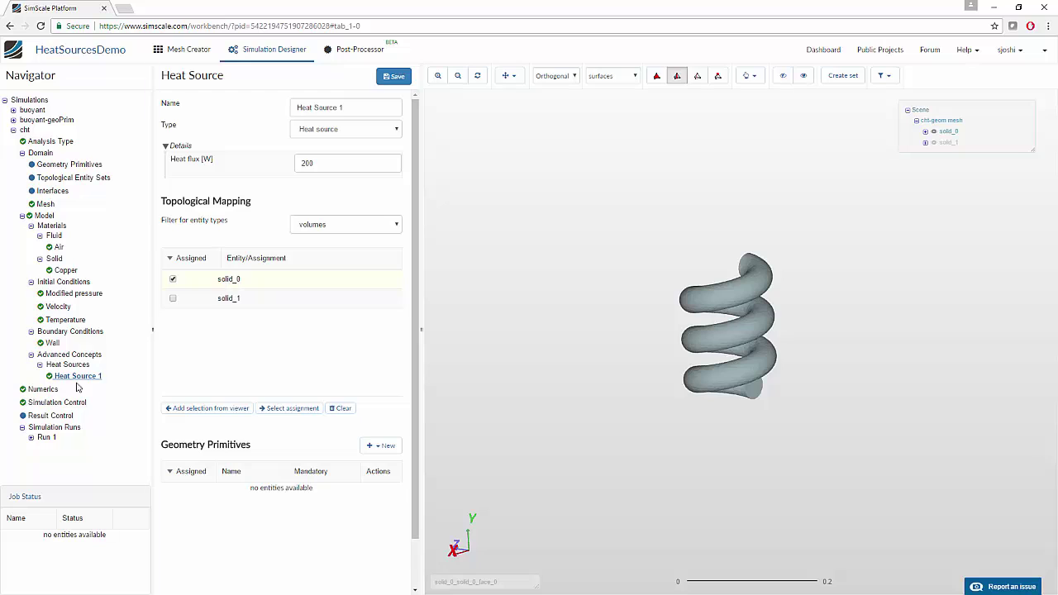
Review the cht simulation's Numerics settings and the start and end time values under Simulation Control.
left_click(45, 391)
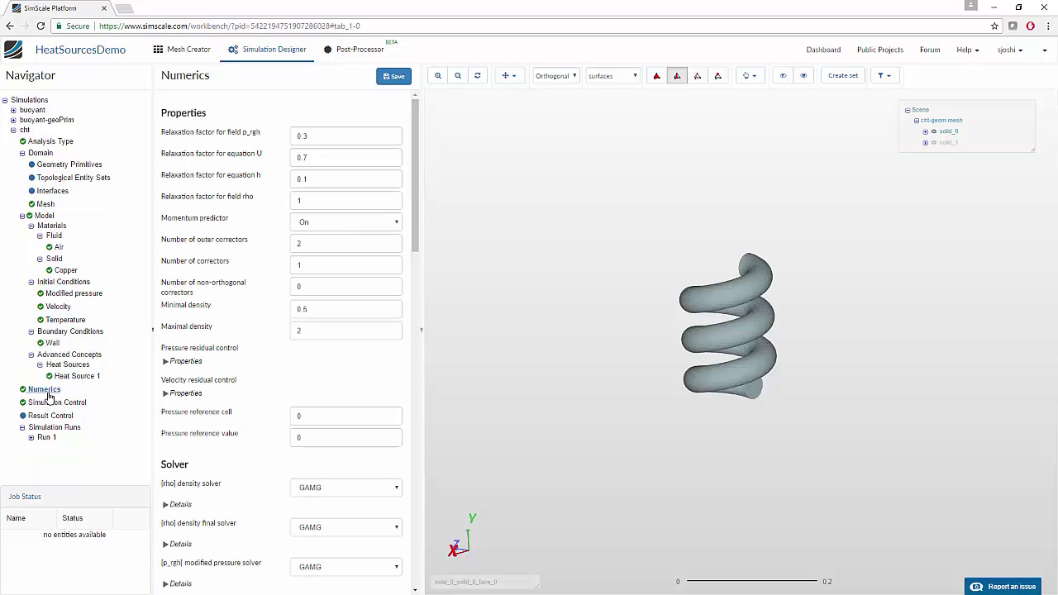
scroll(276, 254, "down", 1)
scroll(276, 254, "down", 15)
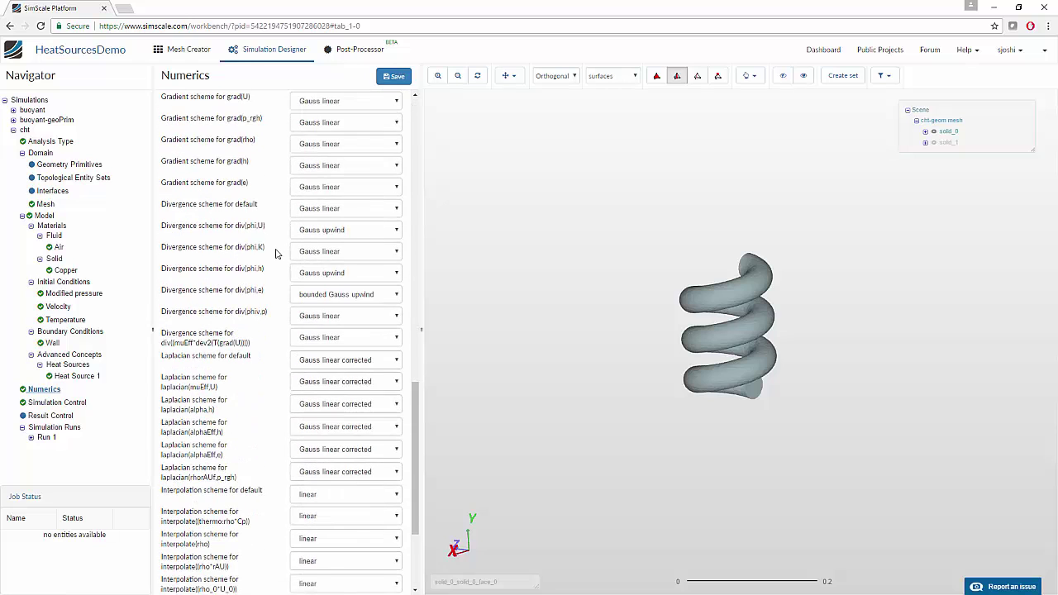
left_click(59, 403)
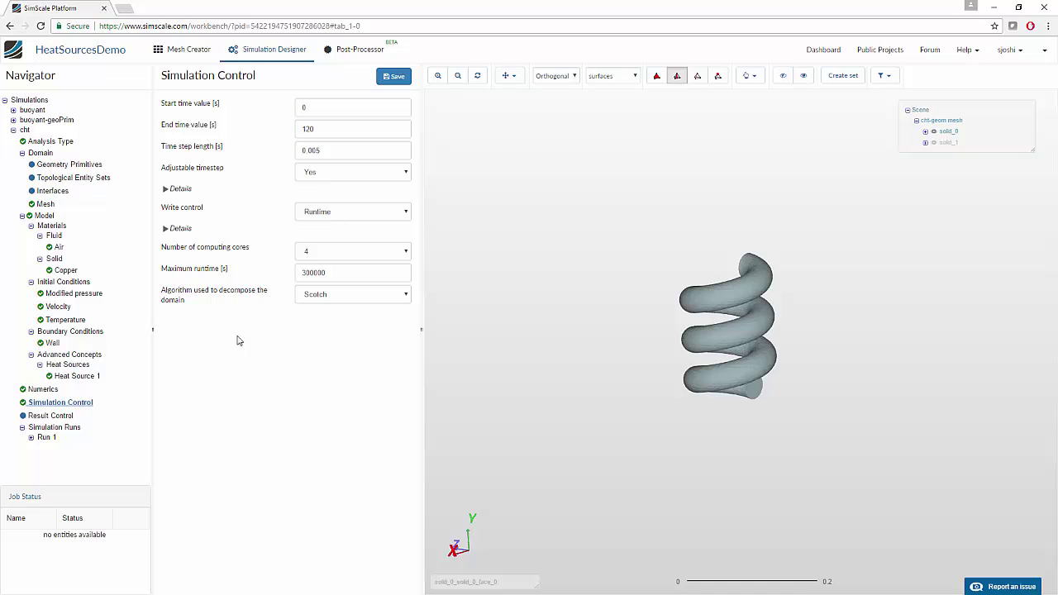
left_click(344, 110)
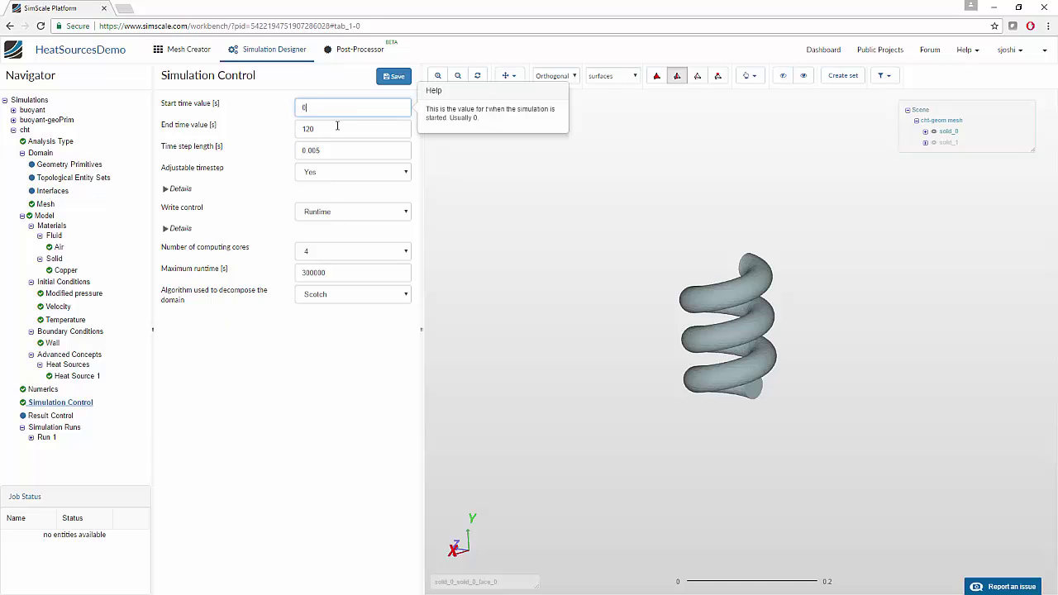
left_click(337, 130)
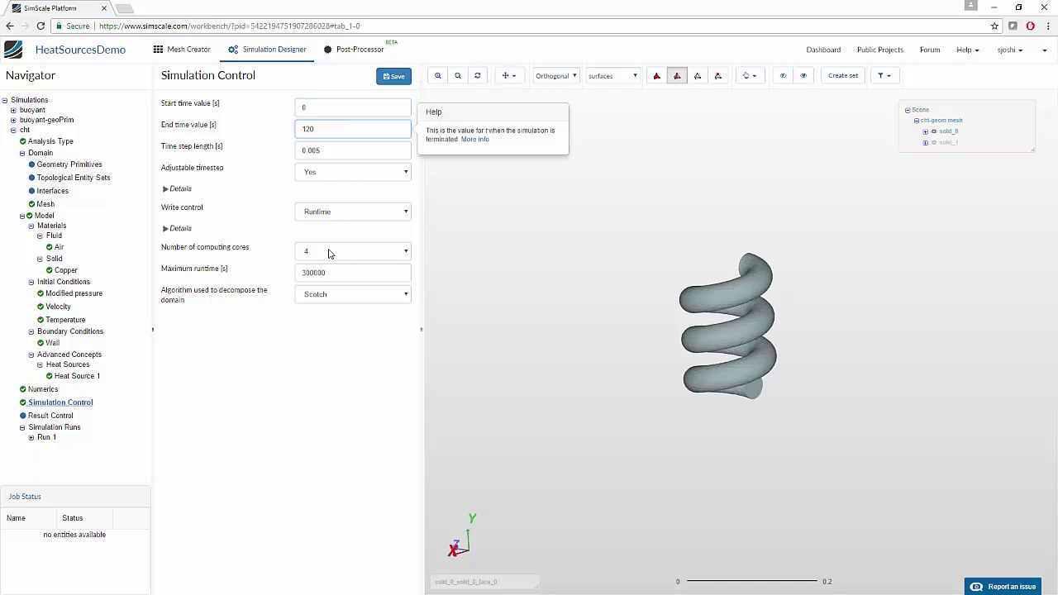
Open Run 1 of the cht simulation and examine its residual convergence plot.
left_click(47, 438)
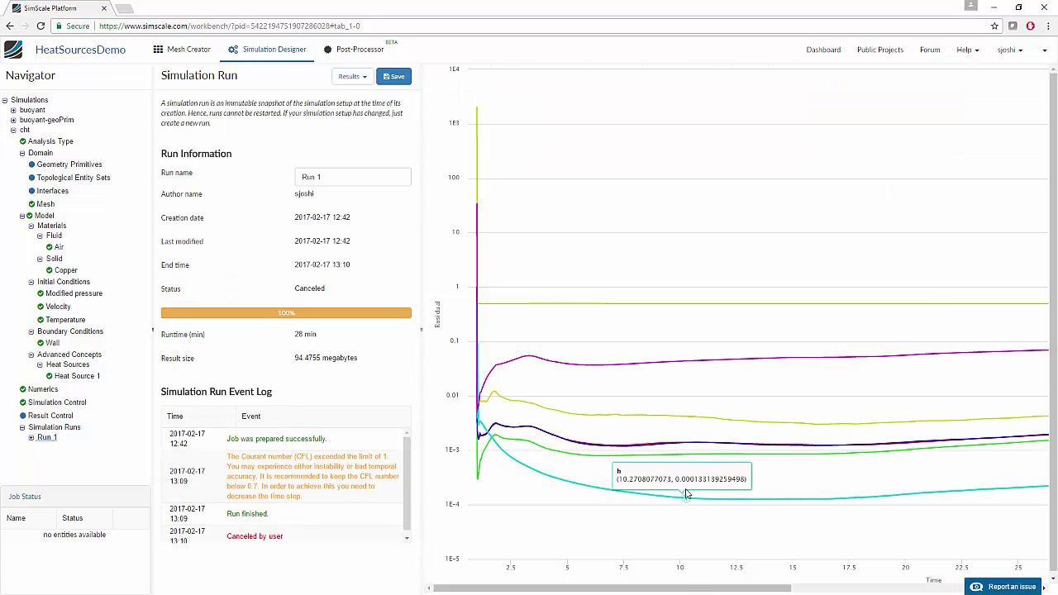
left_click_drag(683, 590, 633, 590)
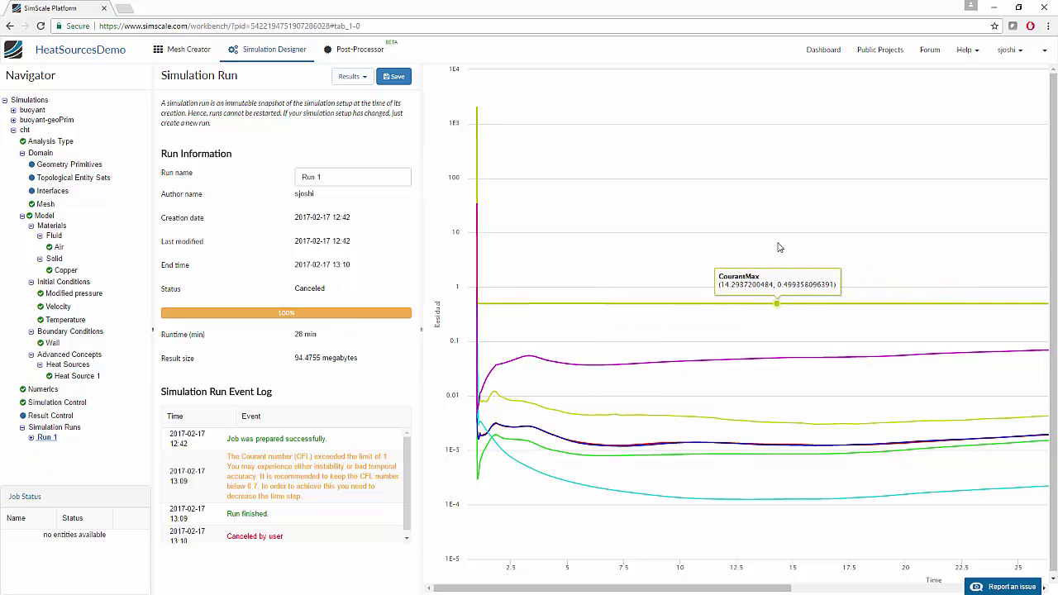
Load the cht Run 1 solution fields in the Post-Processor and slice solid_1 with normal 1, 0, 0 and Show Plane off.
left_click(361, 50)
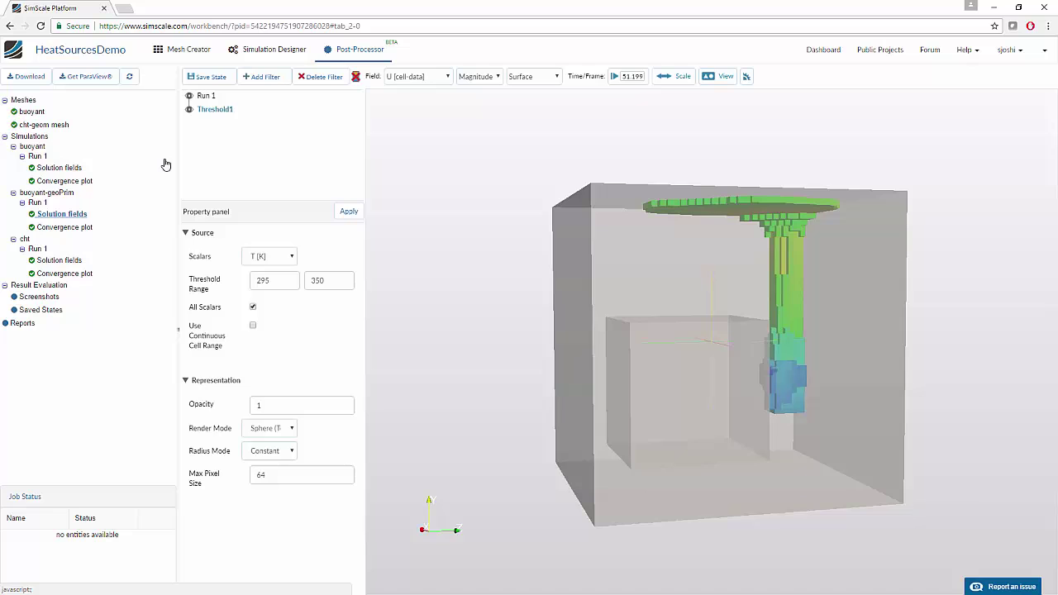
left_click(69, 262)
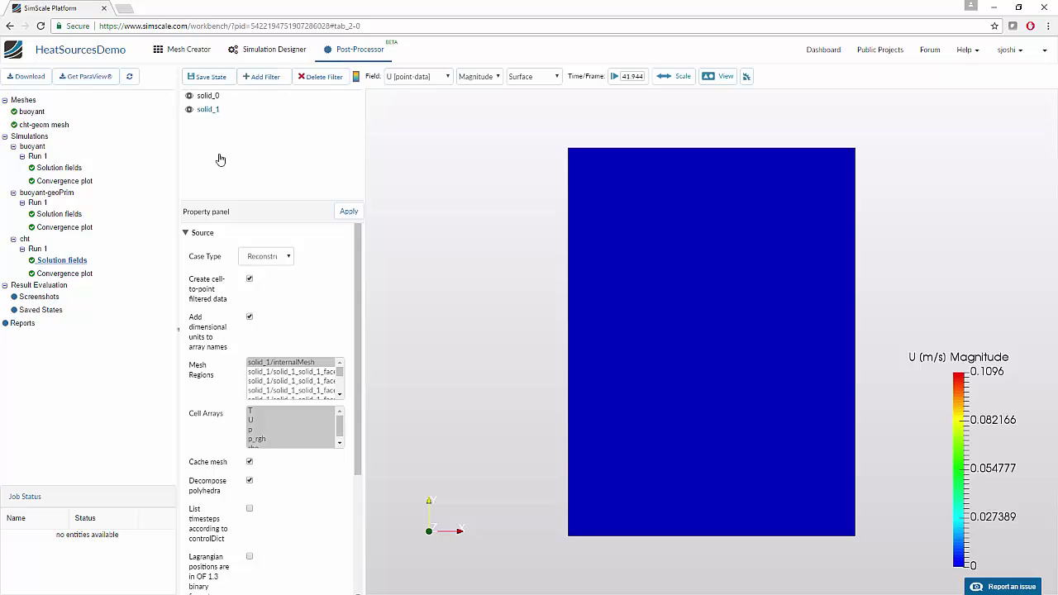
left_click(263, 76)
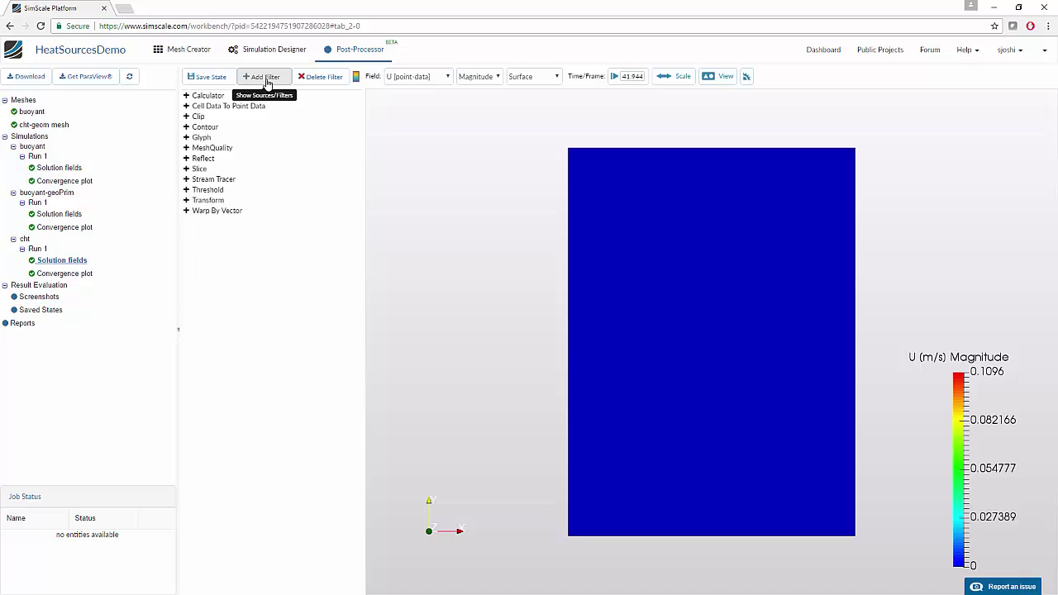
left_click(225, 170)
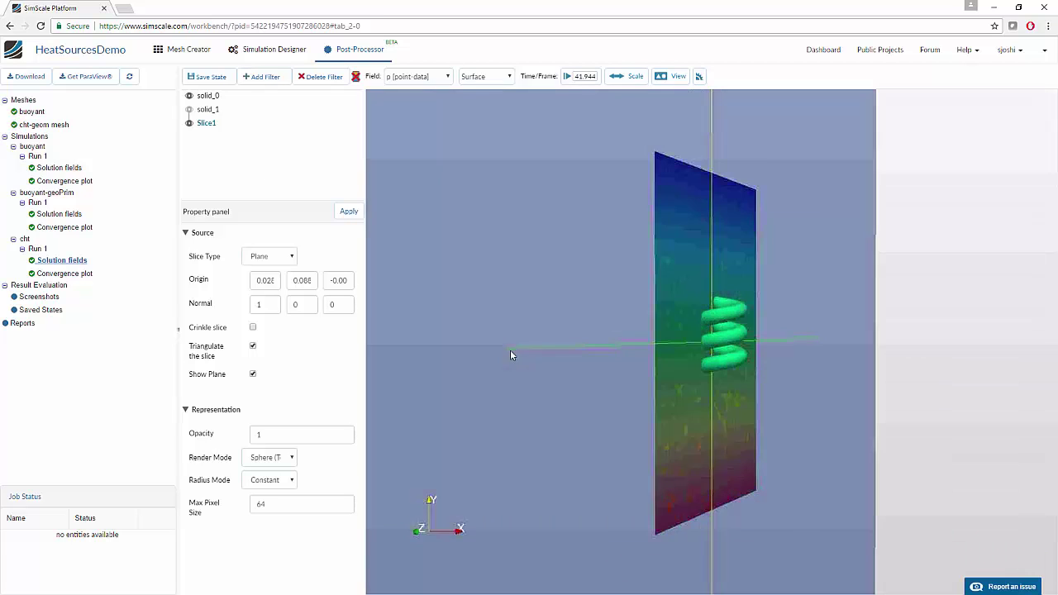
left_click_drag(510, 352, 658, 364)
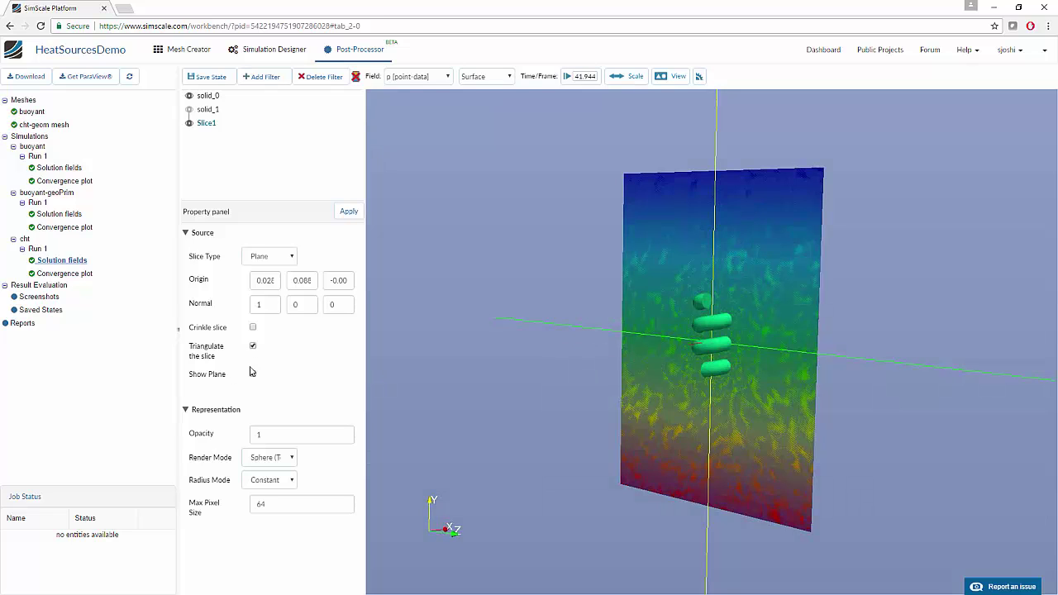
left_click(349, 212)
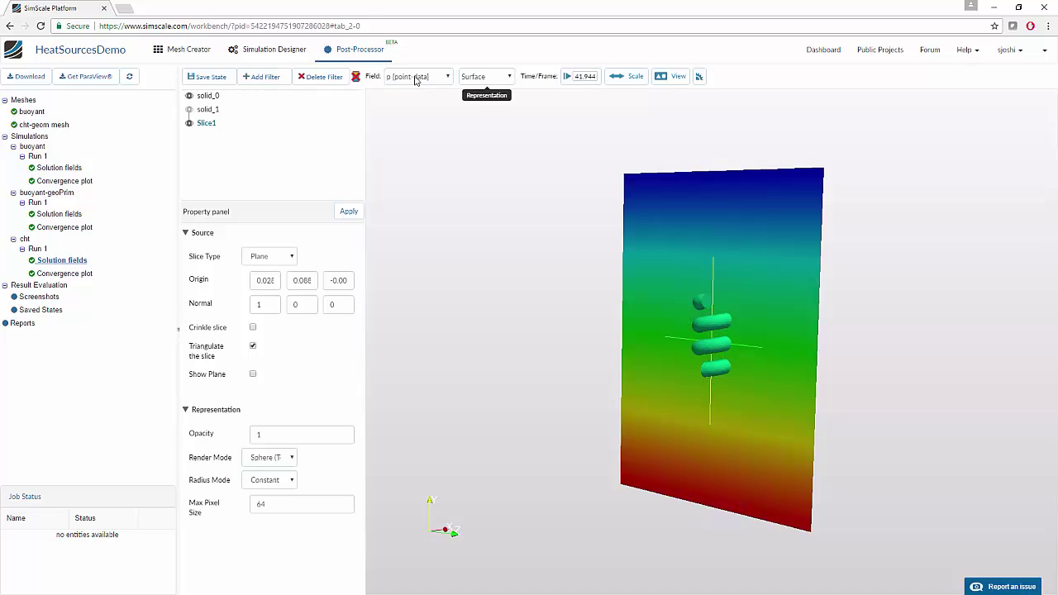
Colour the slice by T [point-data] and display the solid_0 coil in Solid color.
left_click(415, 76)
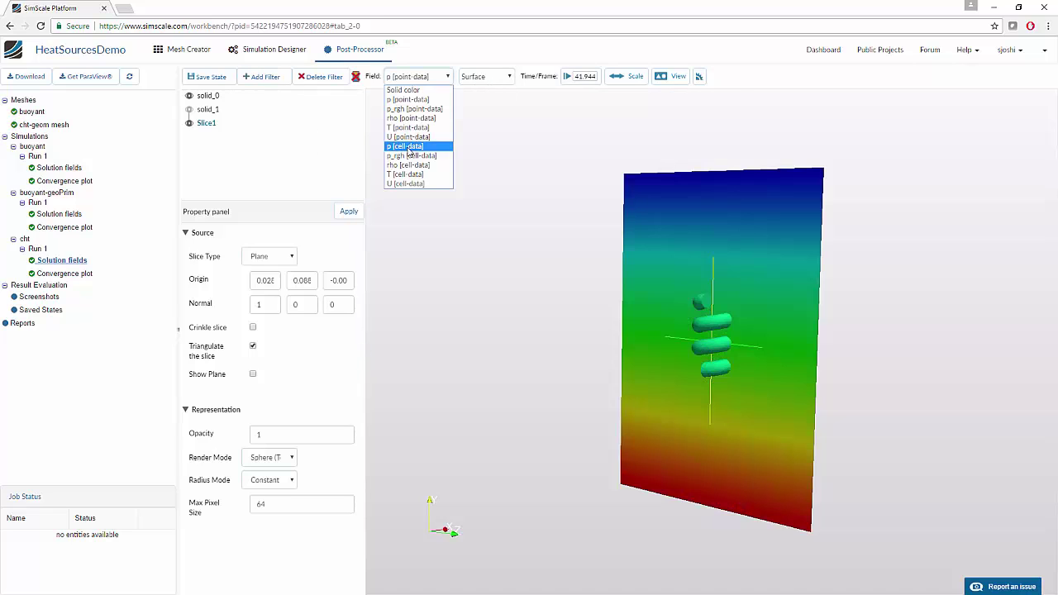
left_click(408, 127)
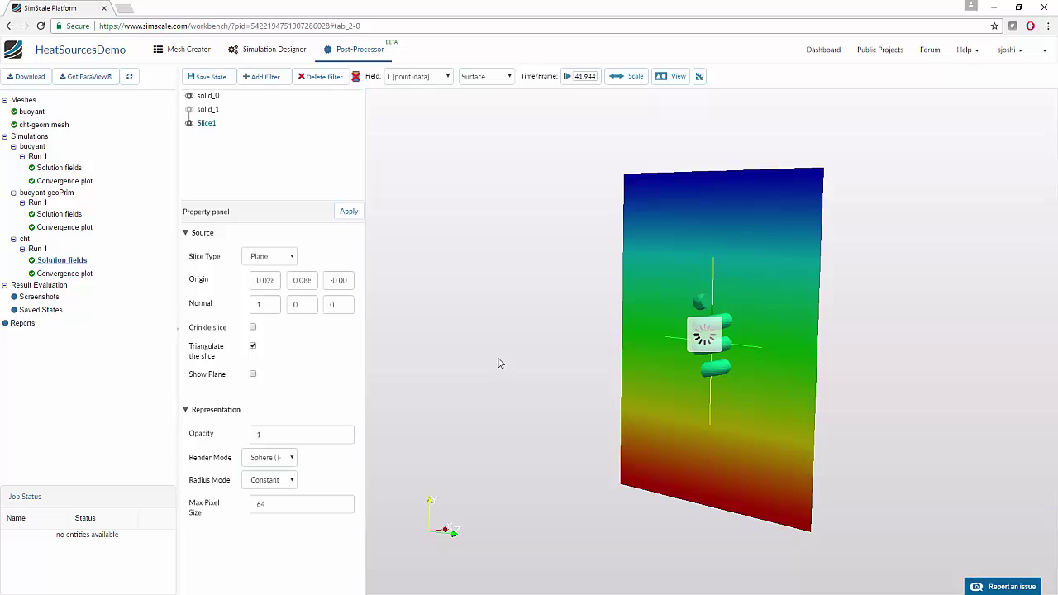
left_click(208, 96)
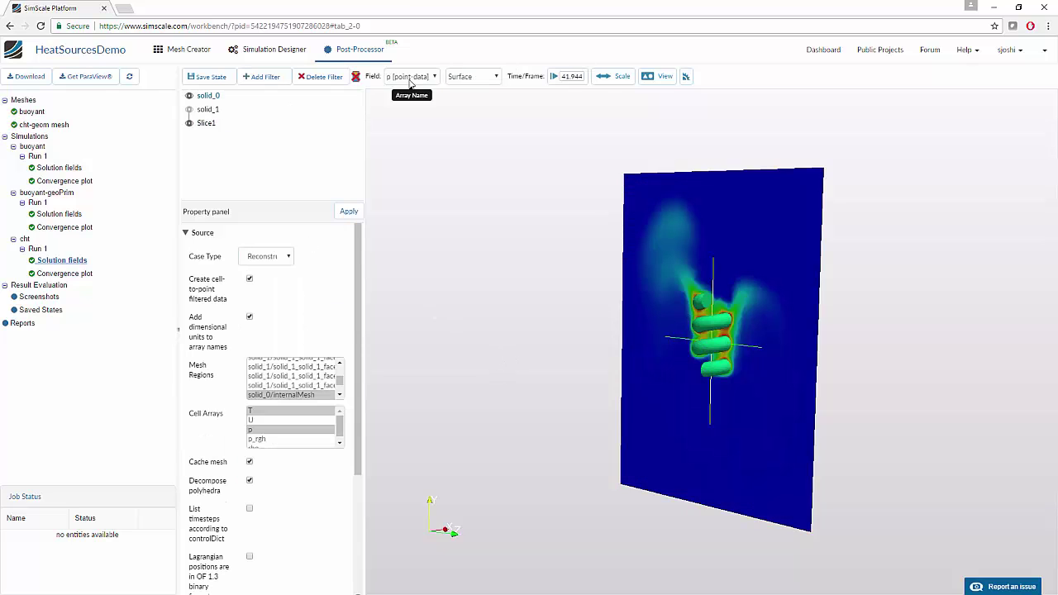
left_click(204, 124)
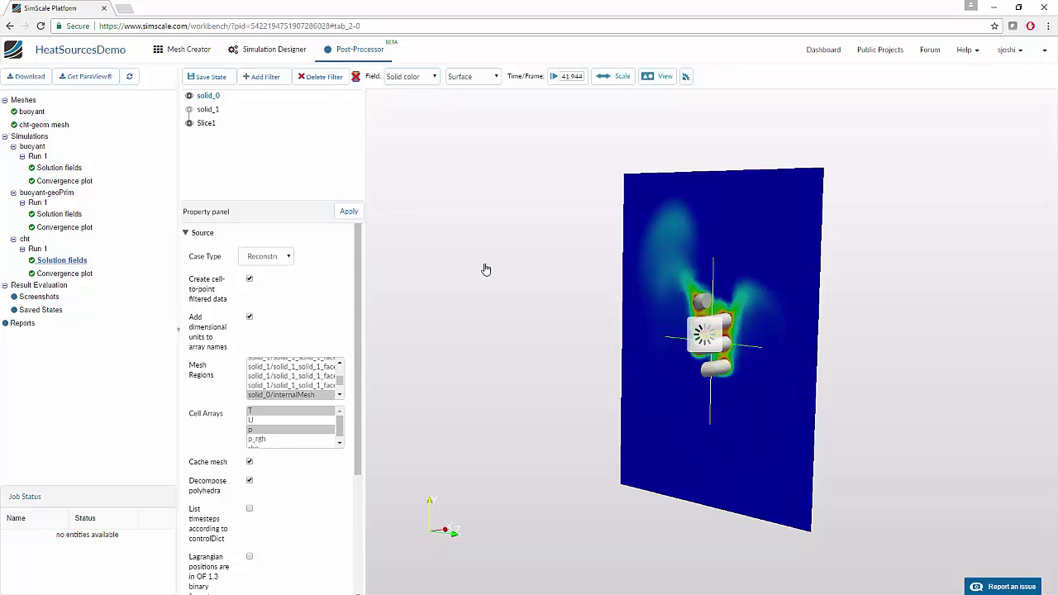
Examine the temperature distribution around the coil on the slice, up close and at a distance.
left_click_drag(694, 508, 740, 472)
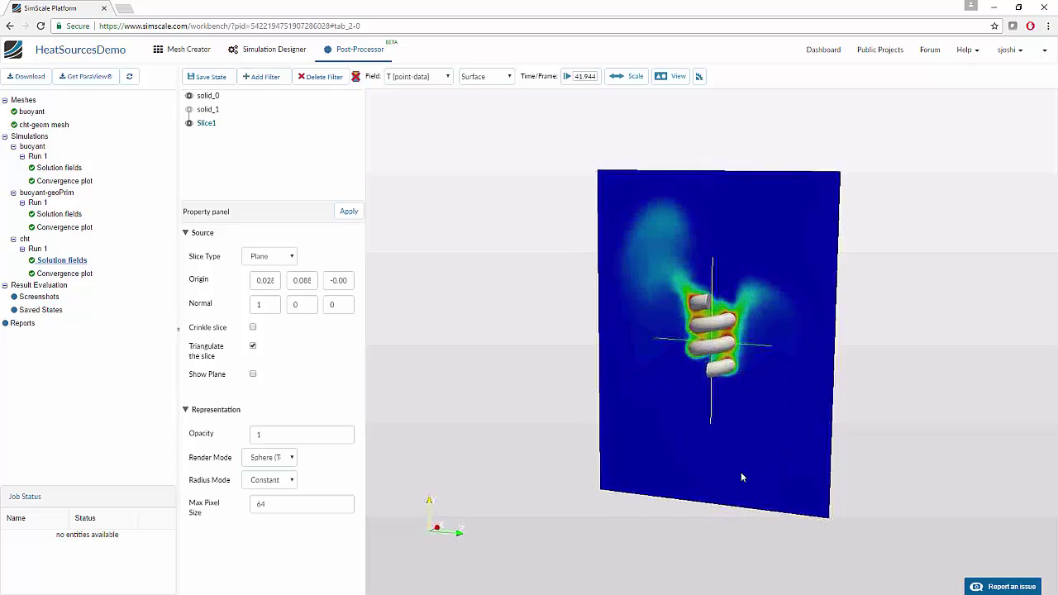
scroll(752, 405, "up", 3)
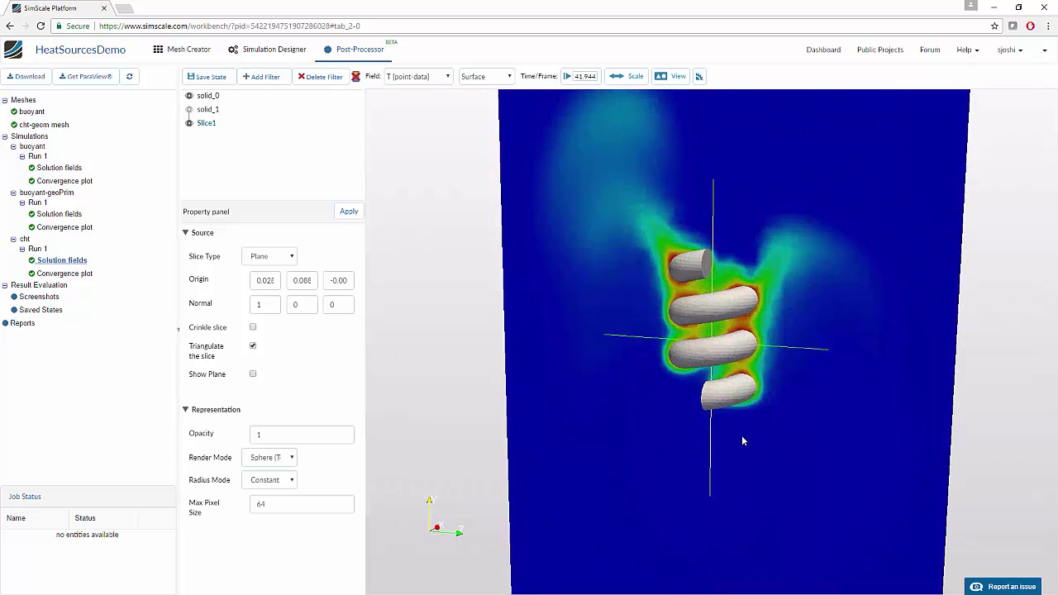
scroll(740, 427, "down", 5)
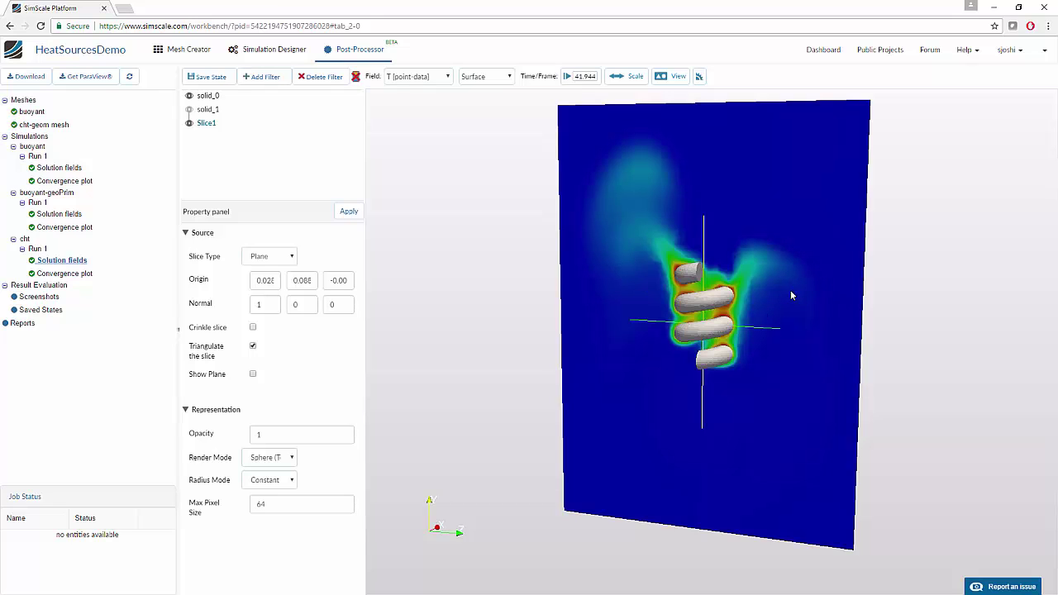
scroll(790, 281, "up", 2)
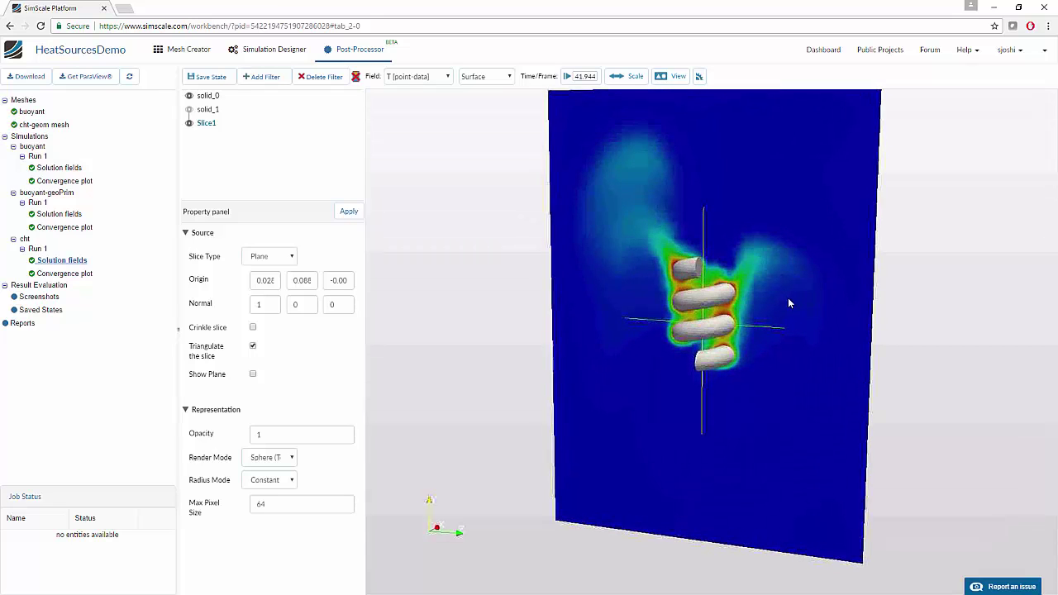
left_click_drag(794, 332, 785, 326)
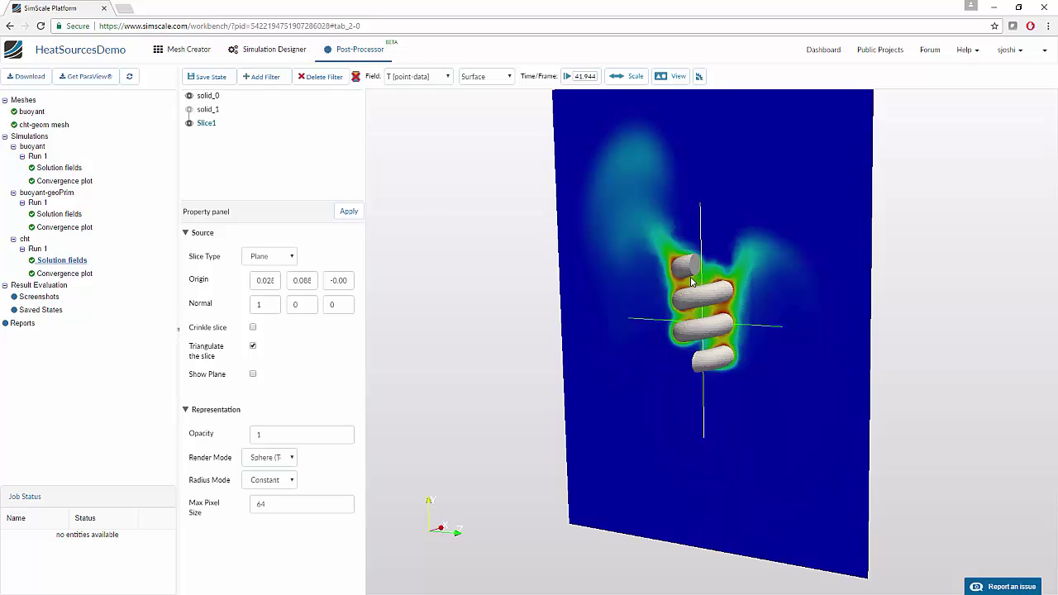
Colour the slice by U [cell-data] and inspect the velocity field around the coil.
left_click(409, 77)
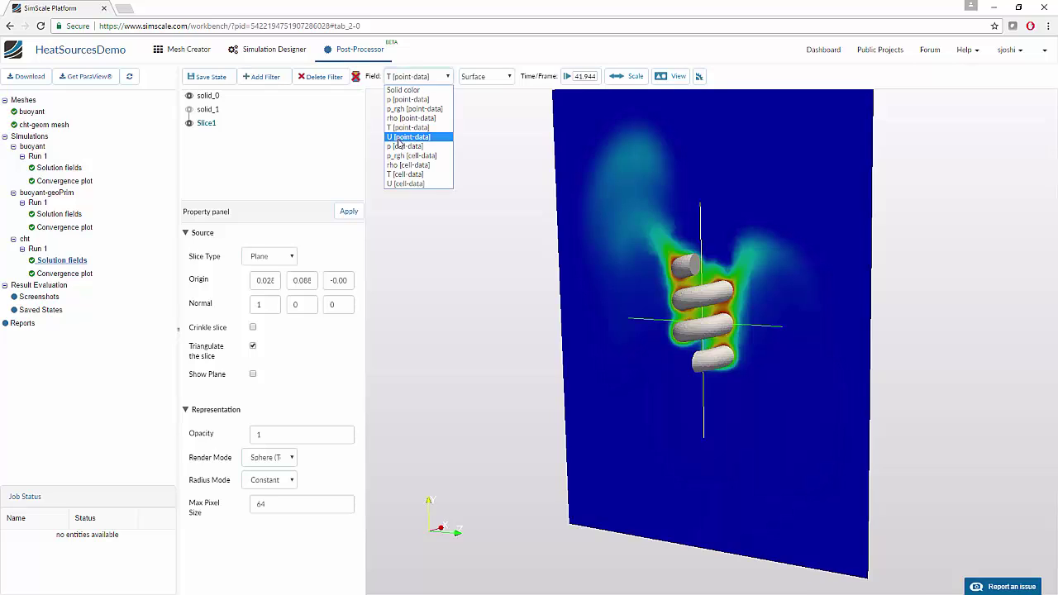
left_click(404, 185)
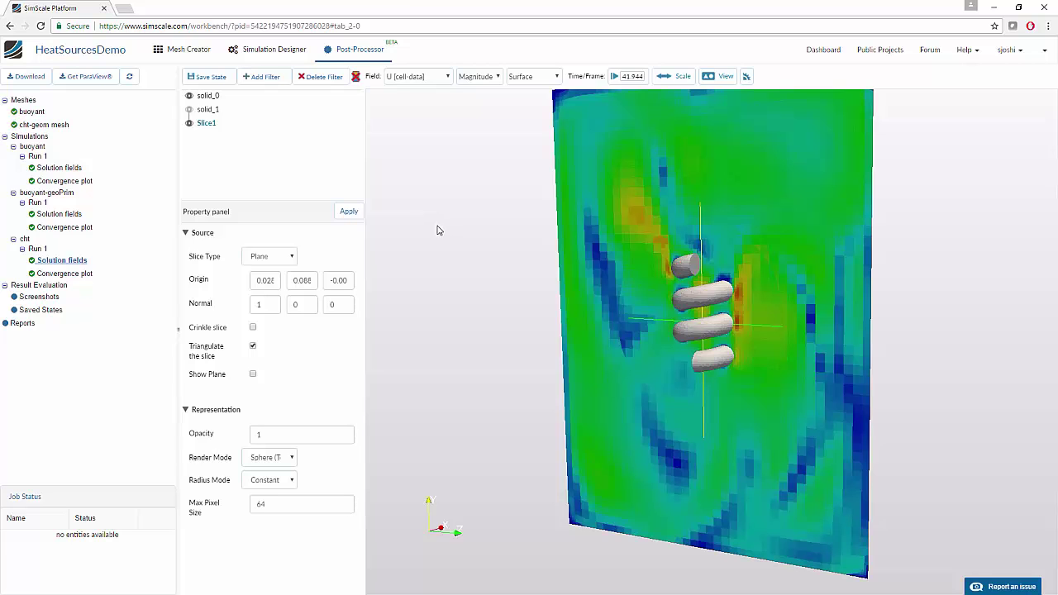
scroll(501, 273, "up", 4)
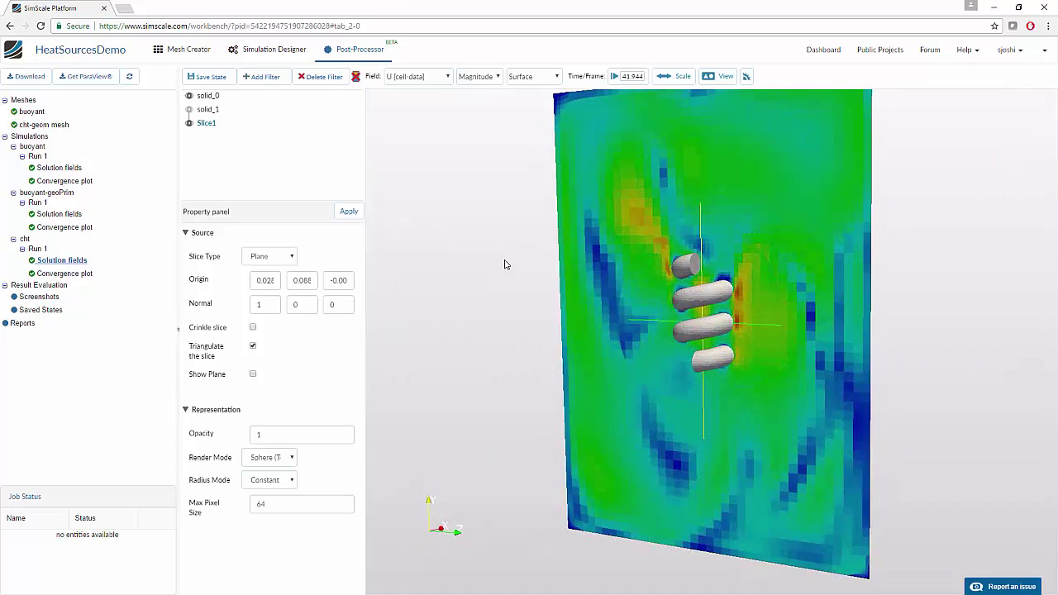
scroll(503, 222, "down", 5)
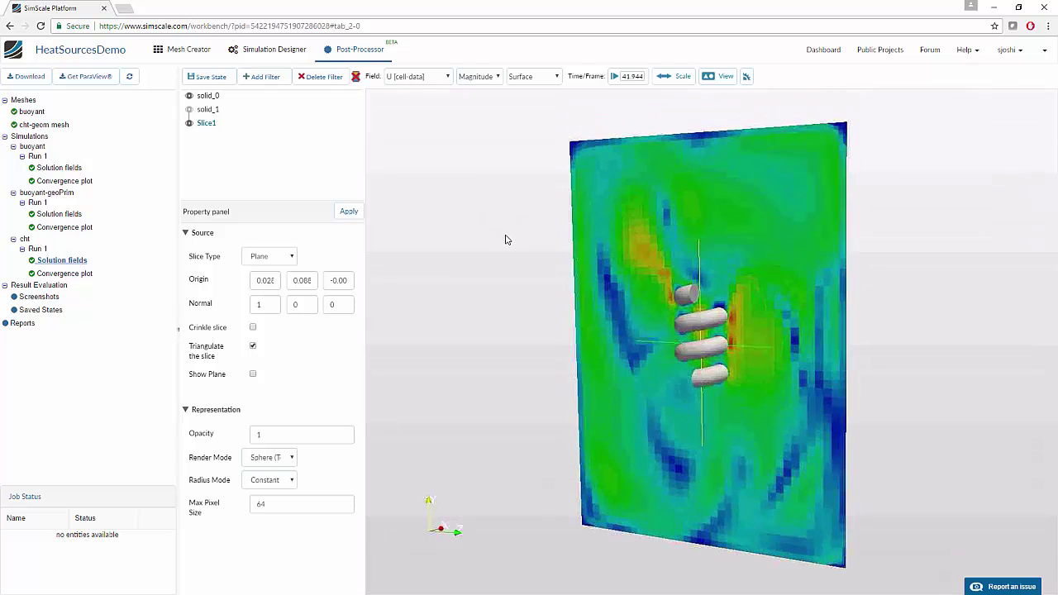